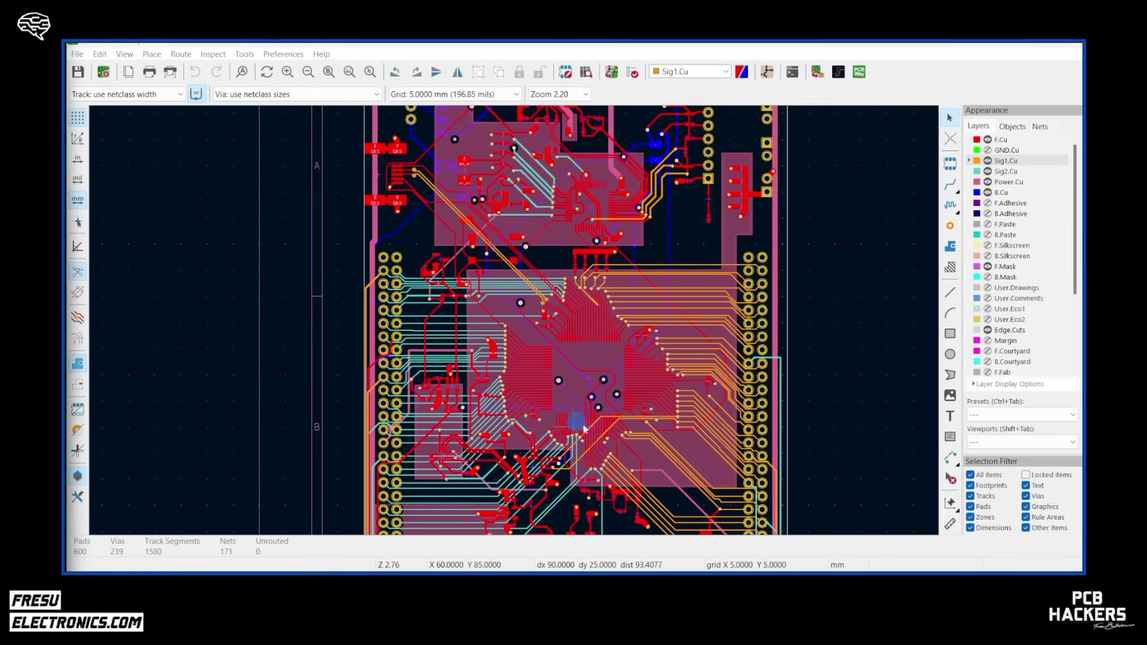
Pan the PCB layout to bring the bottom edge of the STM32 board into view.
{"action": "middle_click_drag", "start_coordinate": [883, 472], "coordinate": [839, 329]}
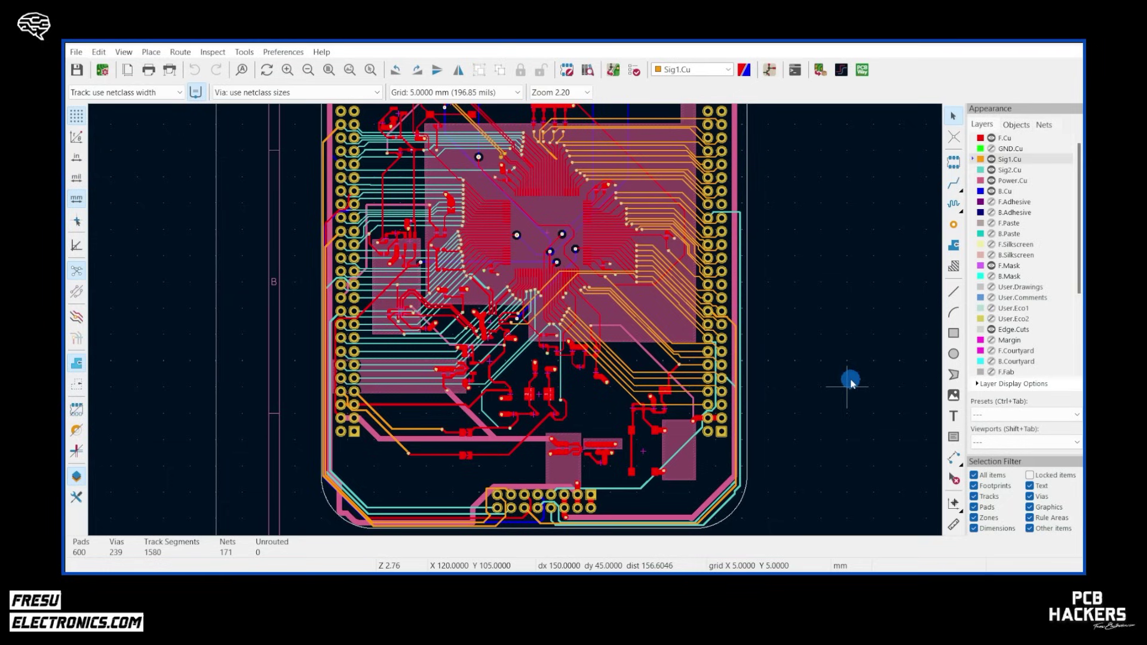
Open the board in the 3D viewer, then orbit and zoom it to a tilted diagonal perspective.
{"action": "key", "text": "alt+3"}
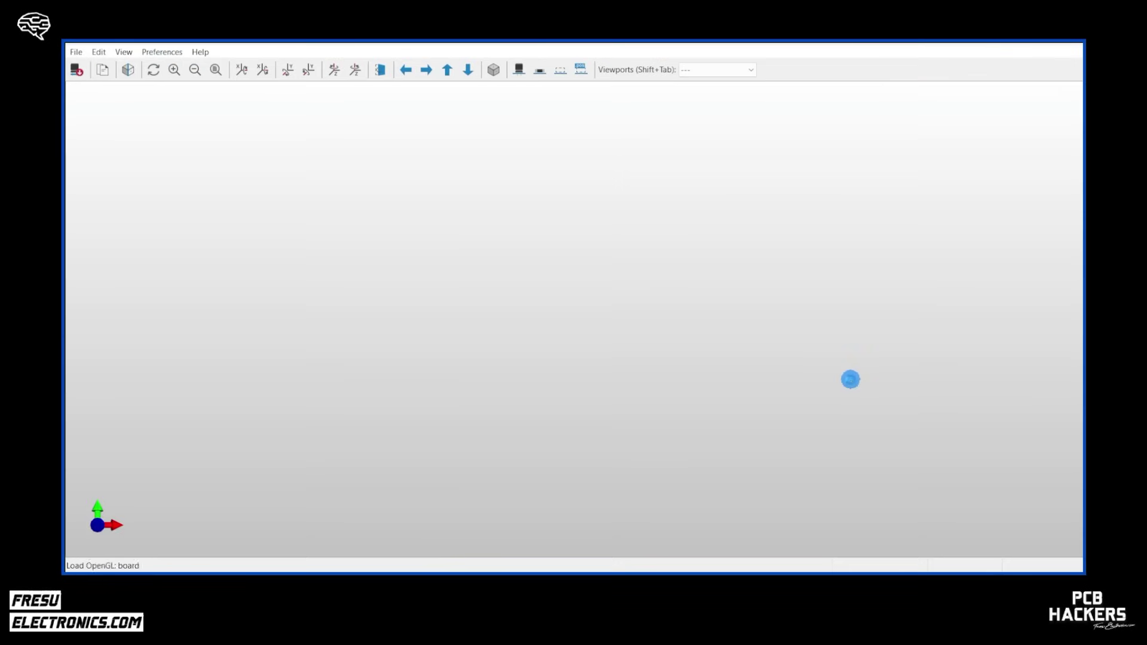
{"action": "left_click_drag", "start_coordinate": [583, 514], "coordinate": [888, 455]}
{"action": "scroll", "coordinate": [844, 454], "scroll_direction": "up", "scroll_amount": 3}
{"action": "scroll", "coordinate": [866, 455], "scroll_direction": "up", "scroll_amount": 5}
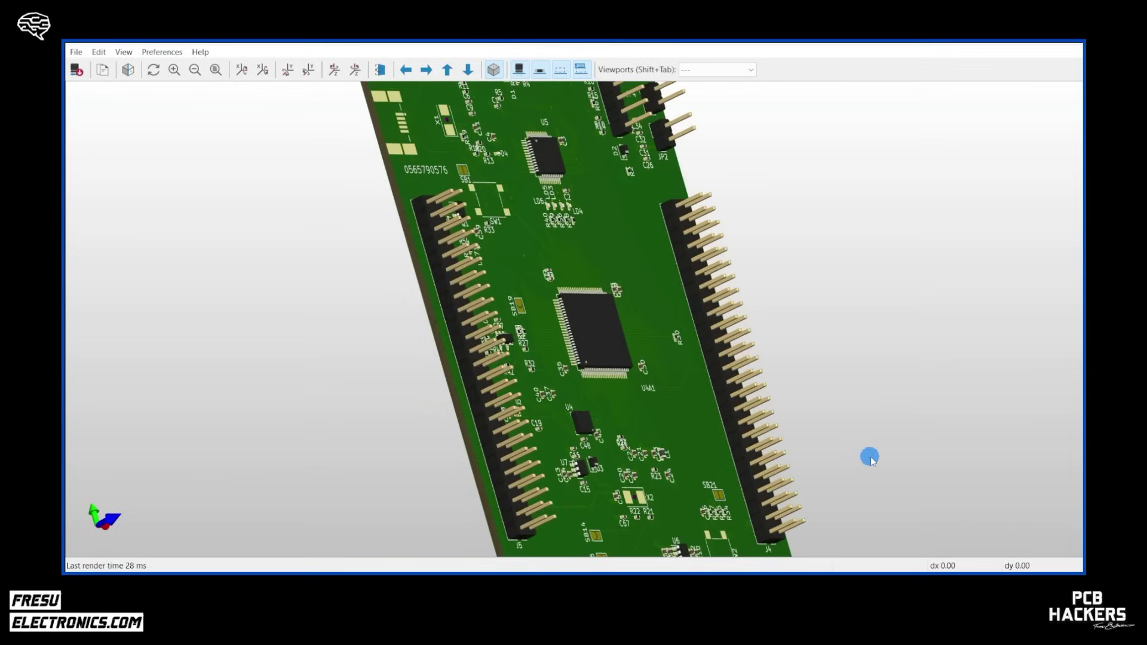
{"action": "left_click_drag", "start_coordinate": [898, 457], "coordinate": [848, 412]}
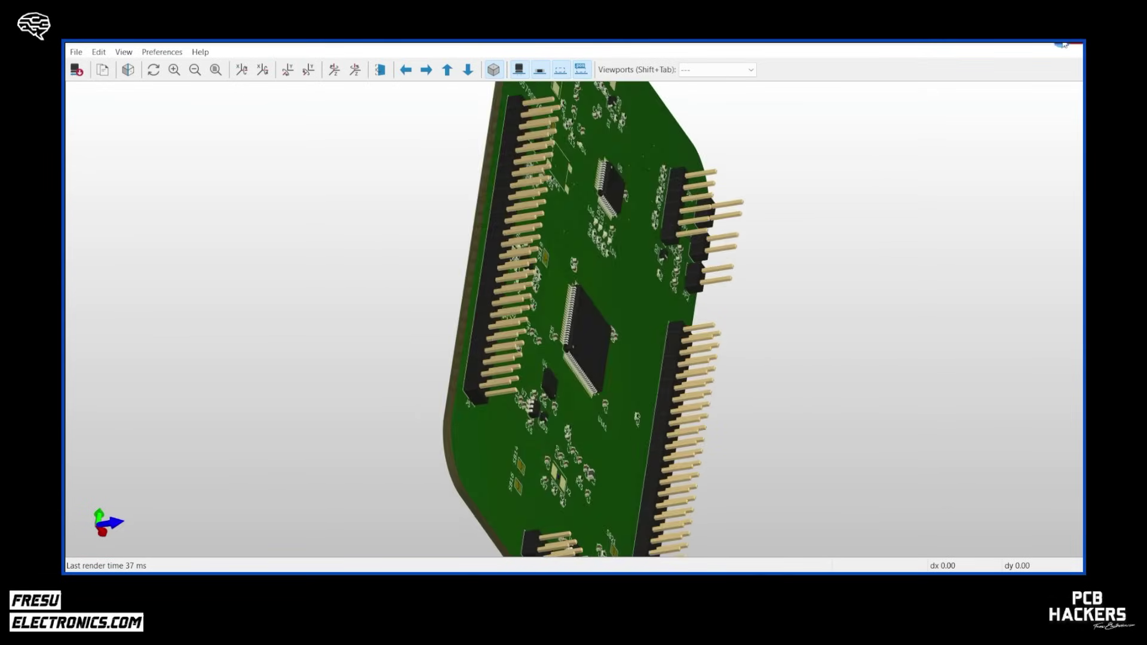
Close the 3D viewer and scroll the Project Manager file list toward the schematic.
{"action": "left_click", "coordinate": [1063, 44]}
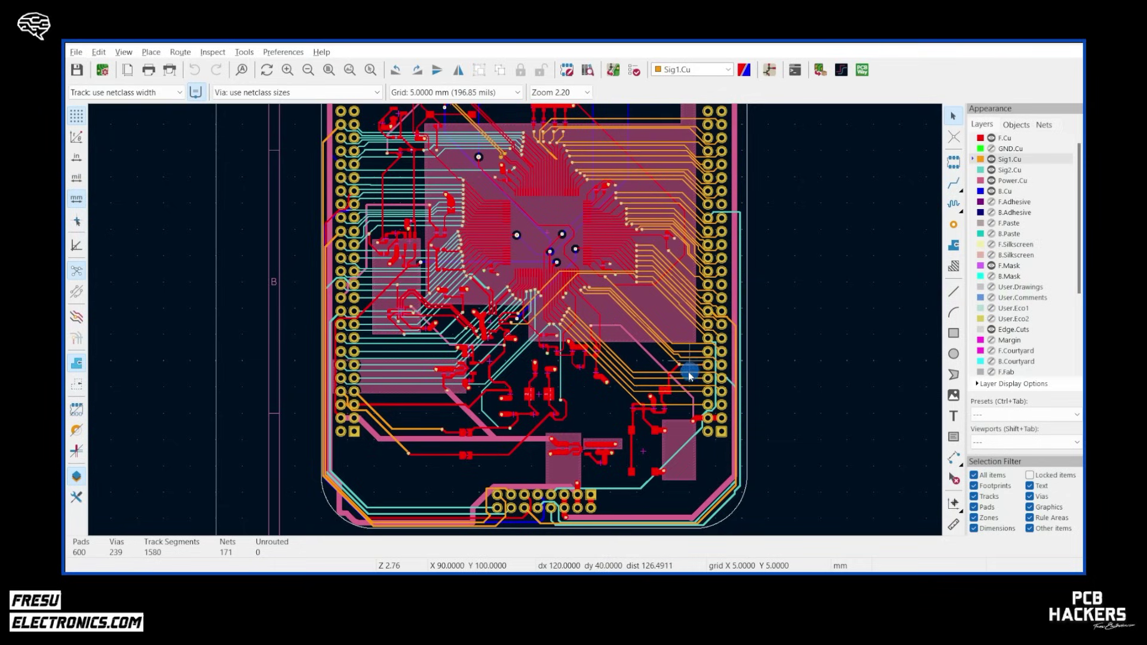
{"action": "scroll", "coordinate": [692, 371], "scroll_direction": "down", "scroll_amount": 3}
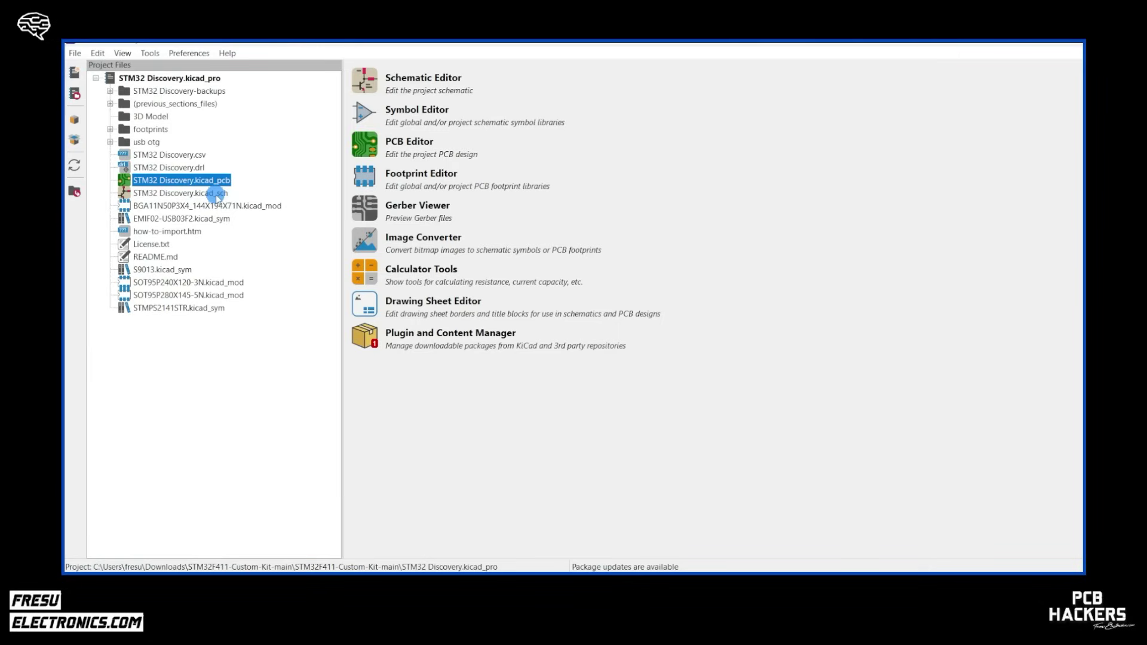
Open the project's schematic and fit the whole root sheet in view.
{"action": "double_click", "coordinate": [216, 194]}
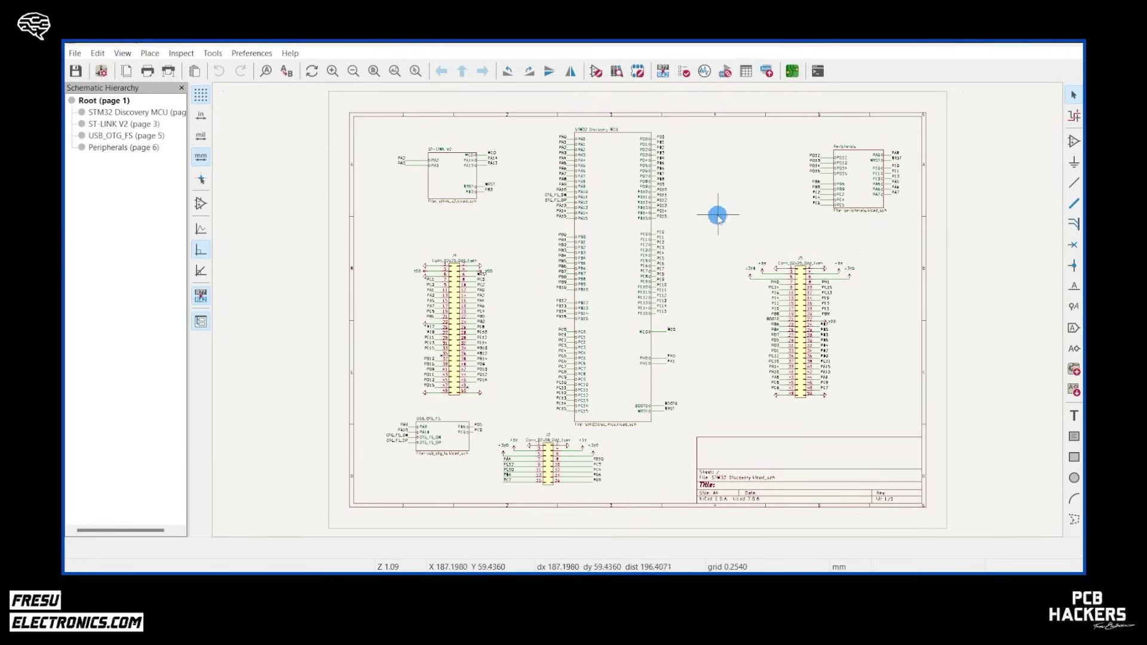
{"action": "scroll", "coordinate": [717, 218], "scroll_direction": "up", "scroll_amount": 4}
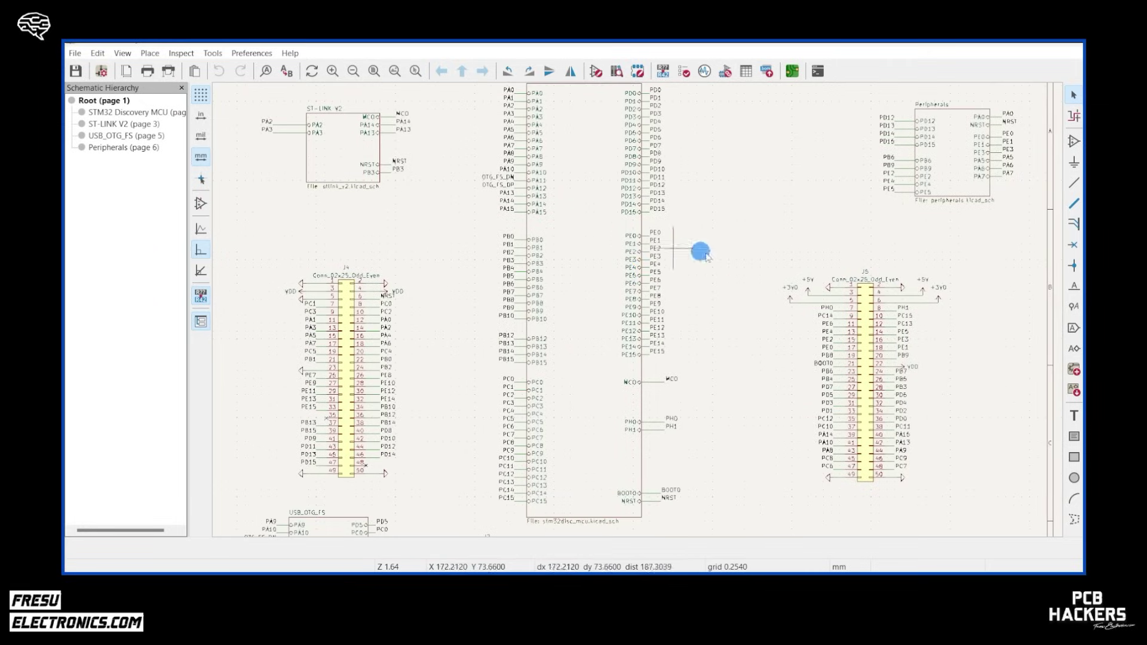
{"action": "scroll", "coordinate": [767, 456], "scroll_direction": "down", "scroll_amount": 3}
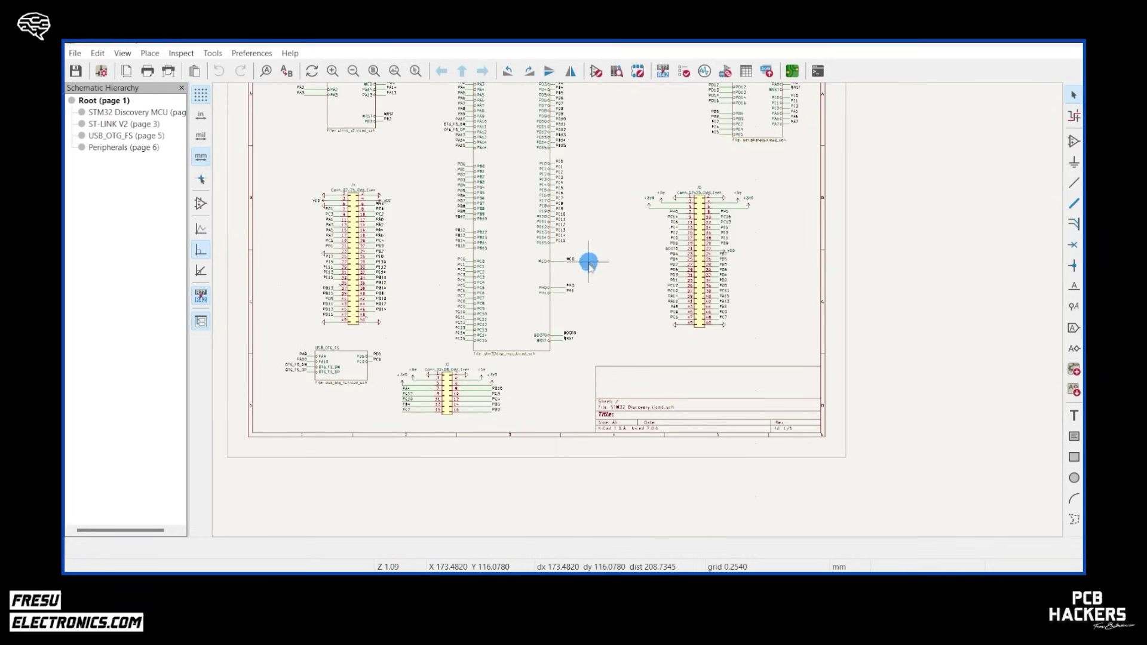
{"action": "middle_click_drag", "start_coordinate": [595, 292], "coordinate": [614, 333]}
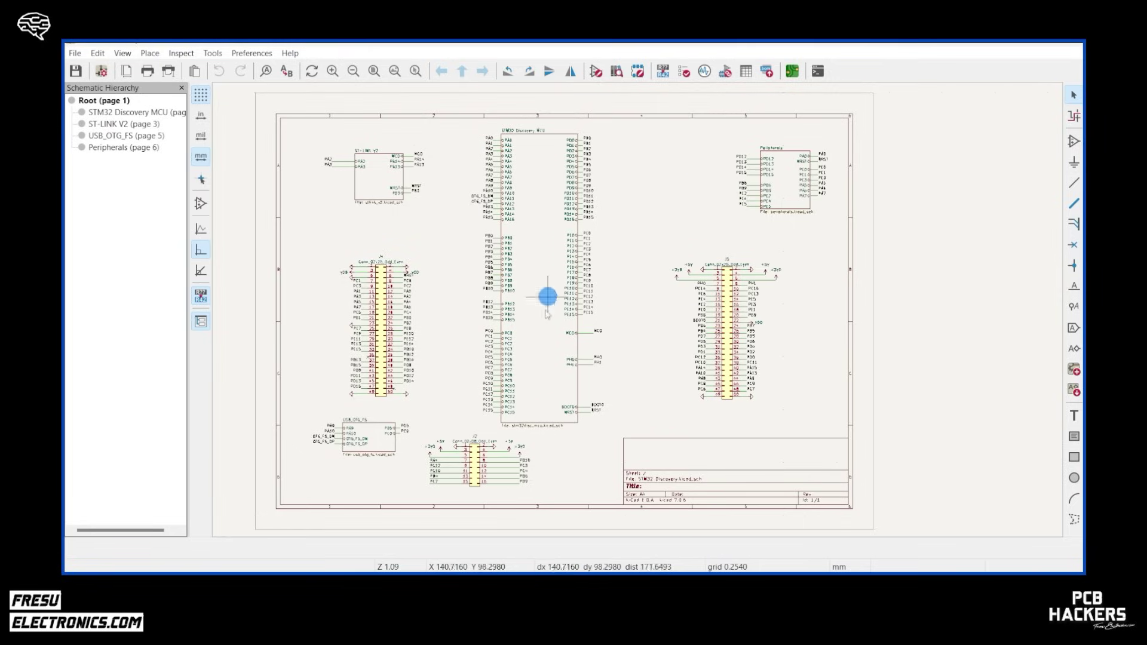
Pan across the root sheet's left side, recentre it, and move toward the title block.
{"action": "scroll", "coordinate": [389, 478], "scroll_direction": "up", "scroll_amount": 3}
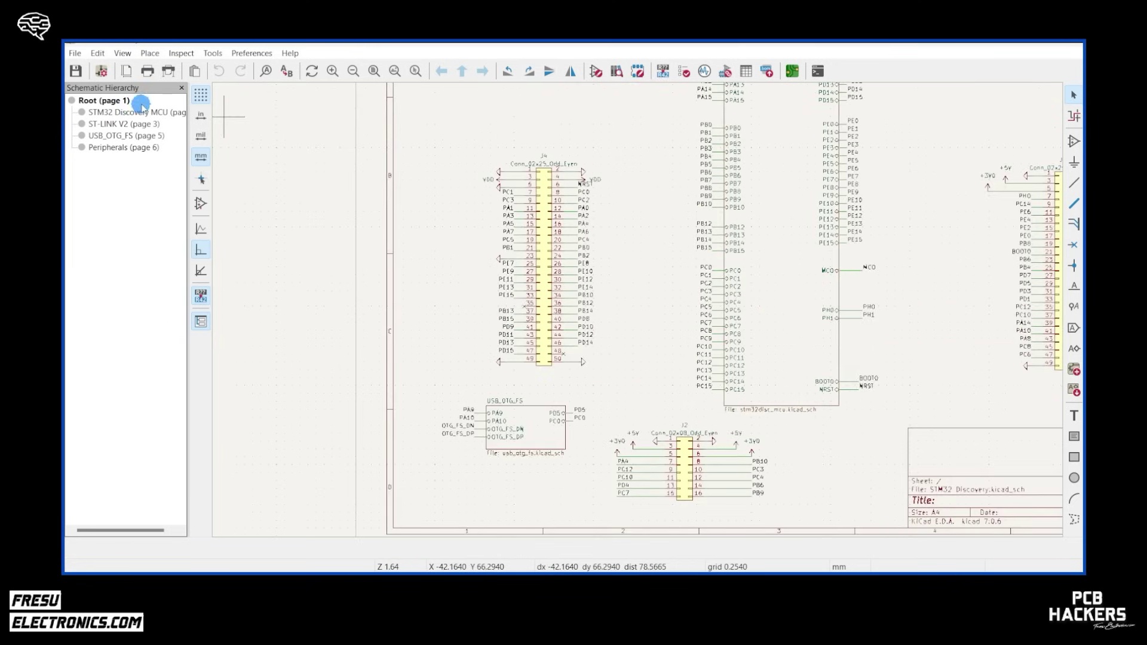
{"action": "middle_click_drag", "start_coordinate": [679, 192], "coordinate": [523, 238]}
{"action": "scroll", "coordinate": [524, 239], "scroll_direction": "down", "scroll_amount": 2}
{"action": "middle_click_drag", "start_coordinate": [604, 257], "coordinate": [476, 225]}
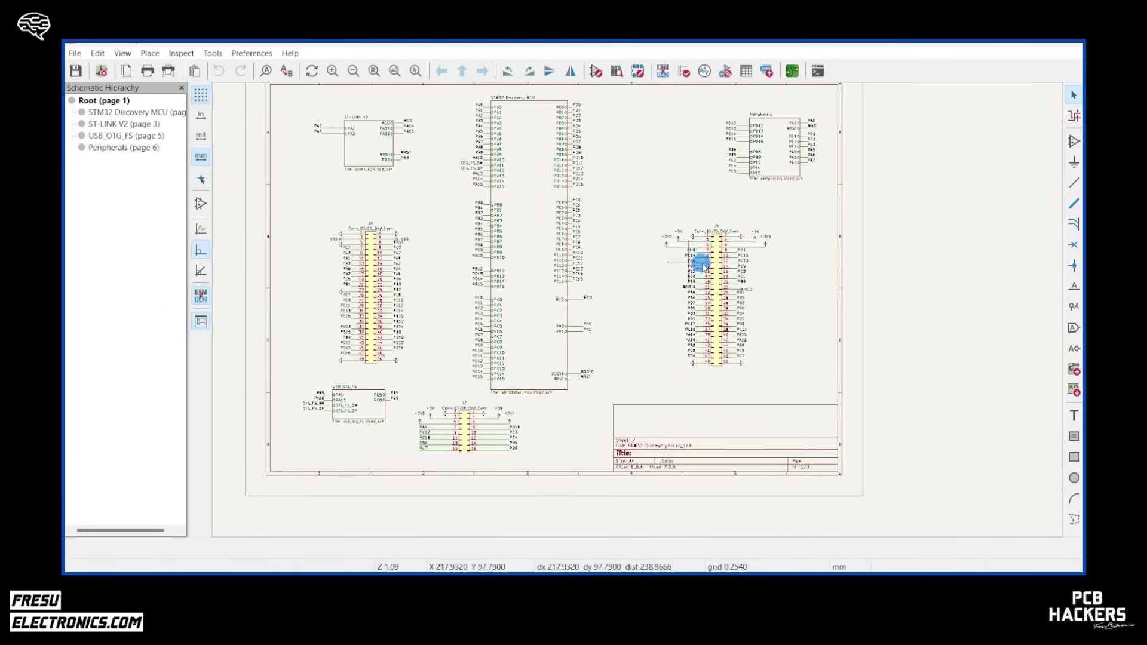
{"action": "middle_click_drag", "start_coordinate": [883, 353], "coordinate": [912, 375]}
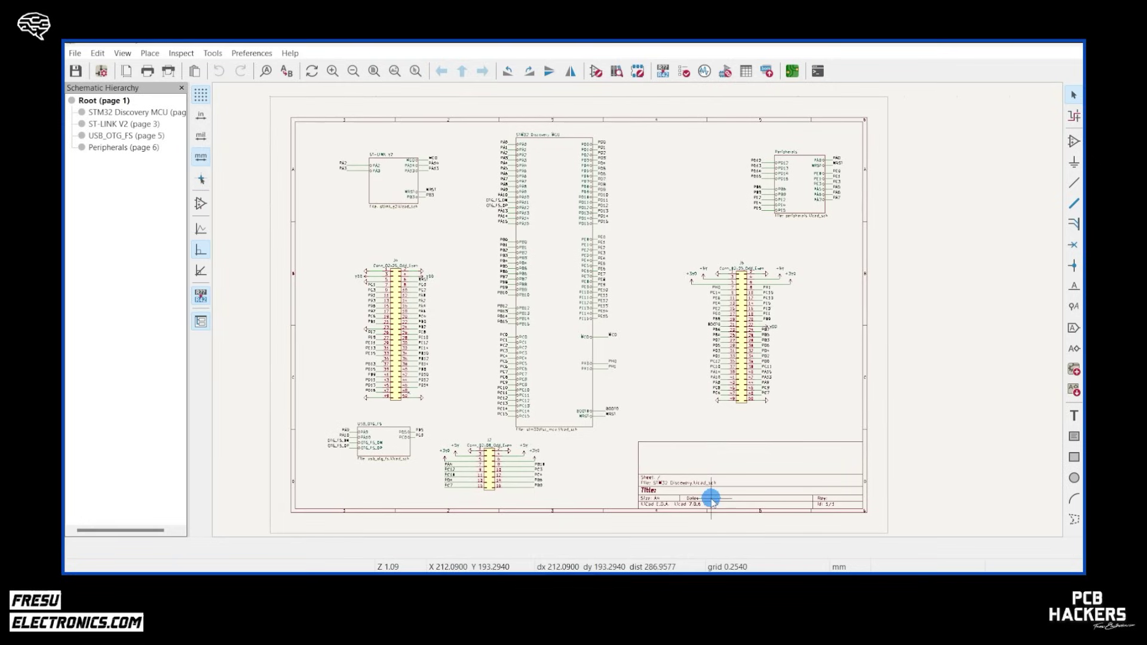
{"action": "scroll", "coordinate": [719, 497], "scroll_direction": "up", "scroll_amount": 3}
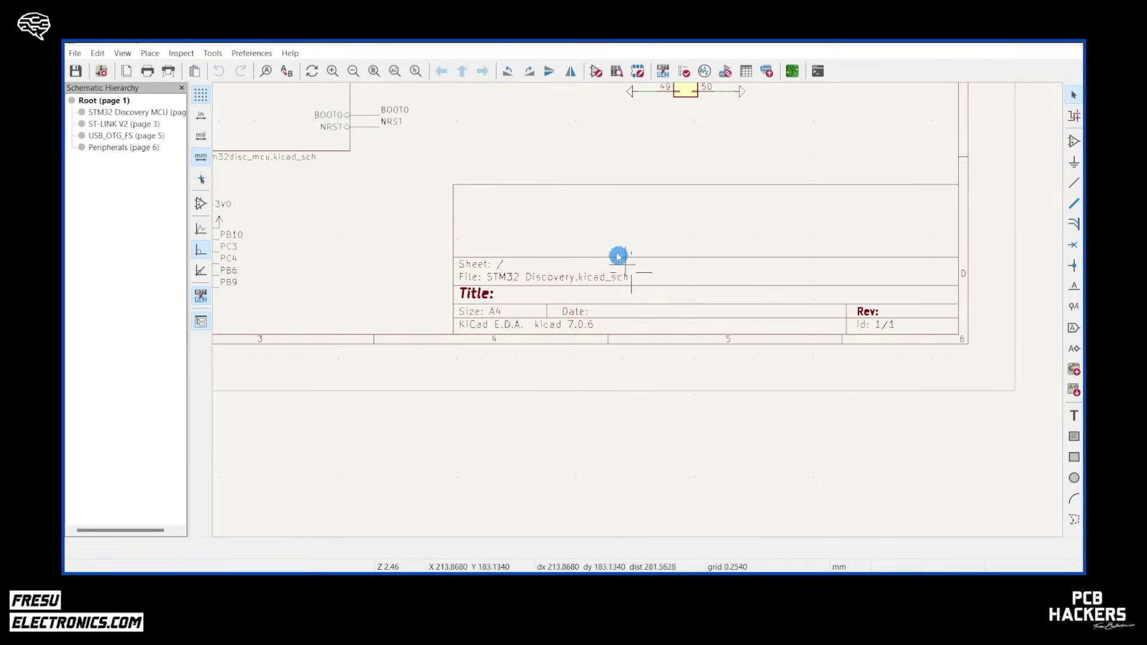
{"action": "middle_click_drag", "start_coordinate": [612, 249], "coordinate": [647, 410]}
{"action": "middle_click_drag", "start_coordinate": [508, 343], "coordinate": [548, 330]}
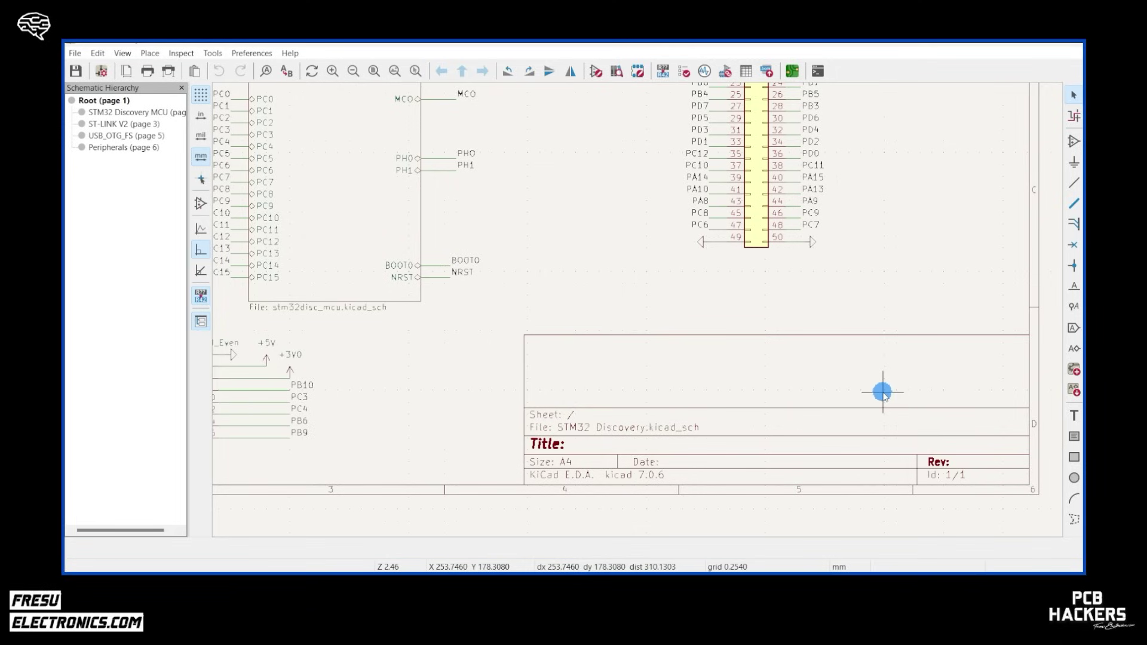
Zoom out to the full root sheet, recentre it, and enter the STM32 Discovery MCU sub-sheet.
{"action": "scroll", "coordinate": [882, 393], "scroll_direction": "down", "scroll_amount": 1}
{"action": "scroll", "coordinate": [387, 163], "scroll_direction": "down", "scroll_amount": 2}
{"action": "scroll", "coordinate": [727, 440], "scroll_direction": "down", "scroll_amount": 2}
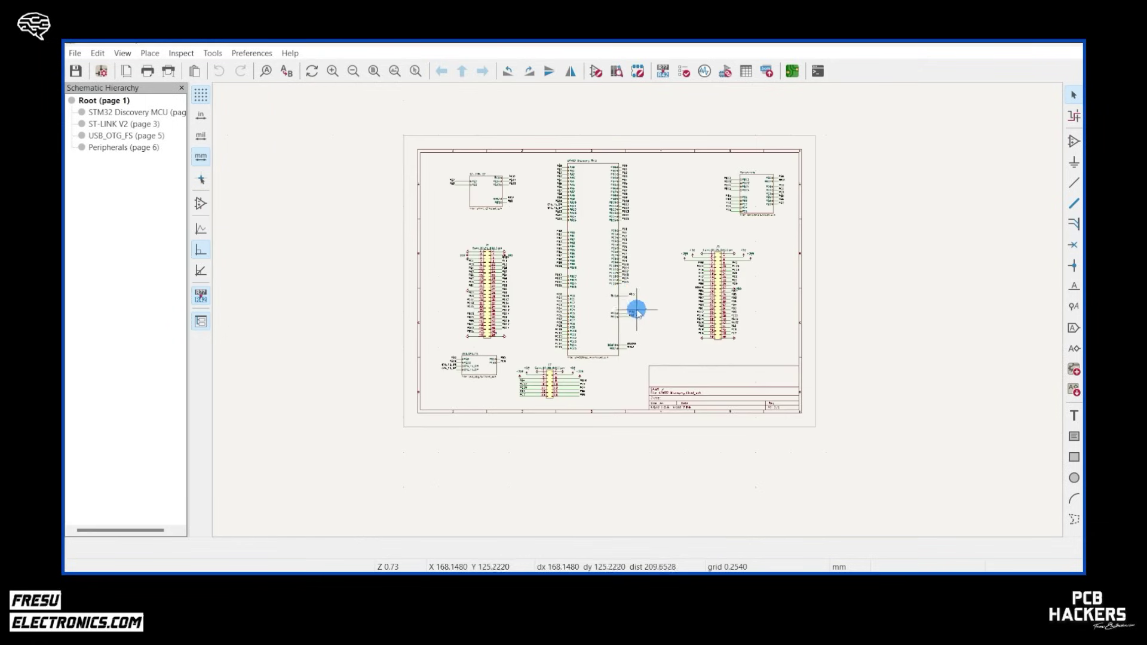
{"action": "middle_click_drag", "start_coordinate": [673, 358], "coordinate": [649, 400]}
{"action": "scroll", "coordinate": [649, 401], "scroll_direction": "up", "scroll_amount": 2}
{"action": "middle_click_drag", "start_coordinate": [642, 307], "coordinate": [658, 398]}
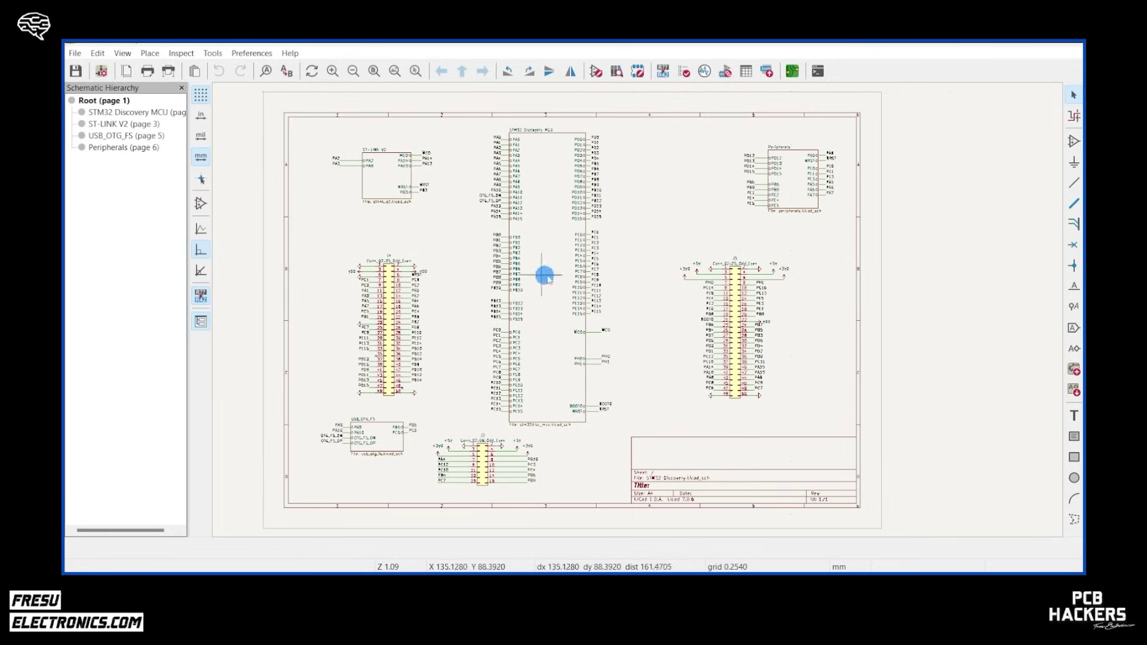
{"action": "double_click", "coordinate": [535, 240]}
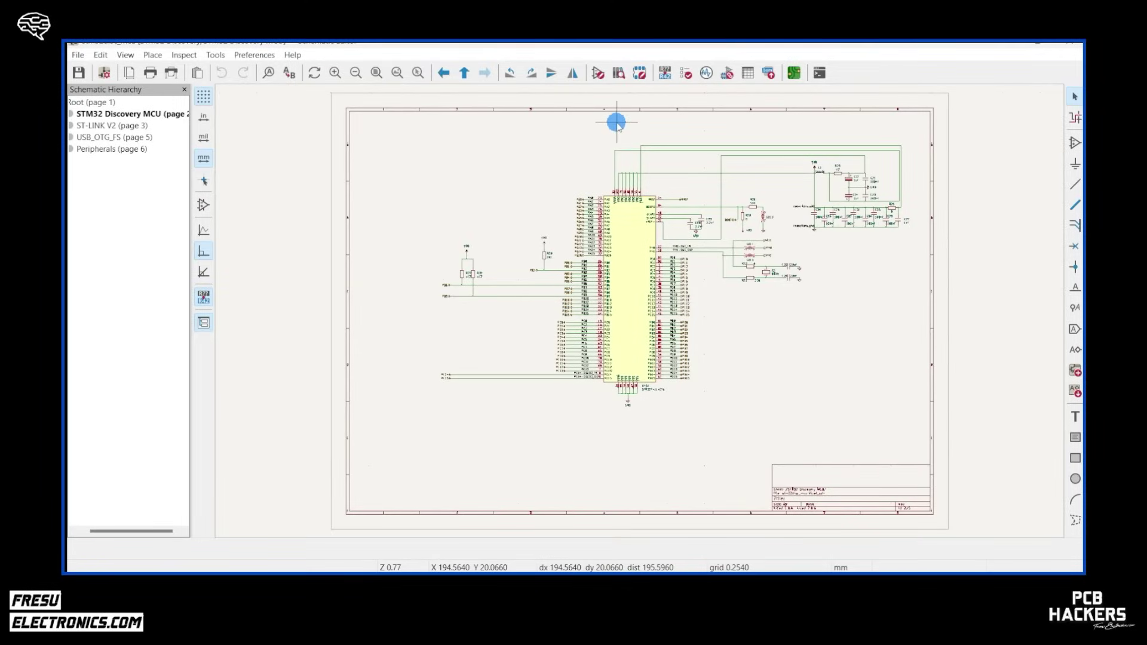
Pan over the MCU's power and lower pins, ending on the decoupling capacitors and 8 MHz crystal.
{"action": "scroll", "coordinate": [633, 353], "scroll_direction": "up", "scroll_amount": 4}
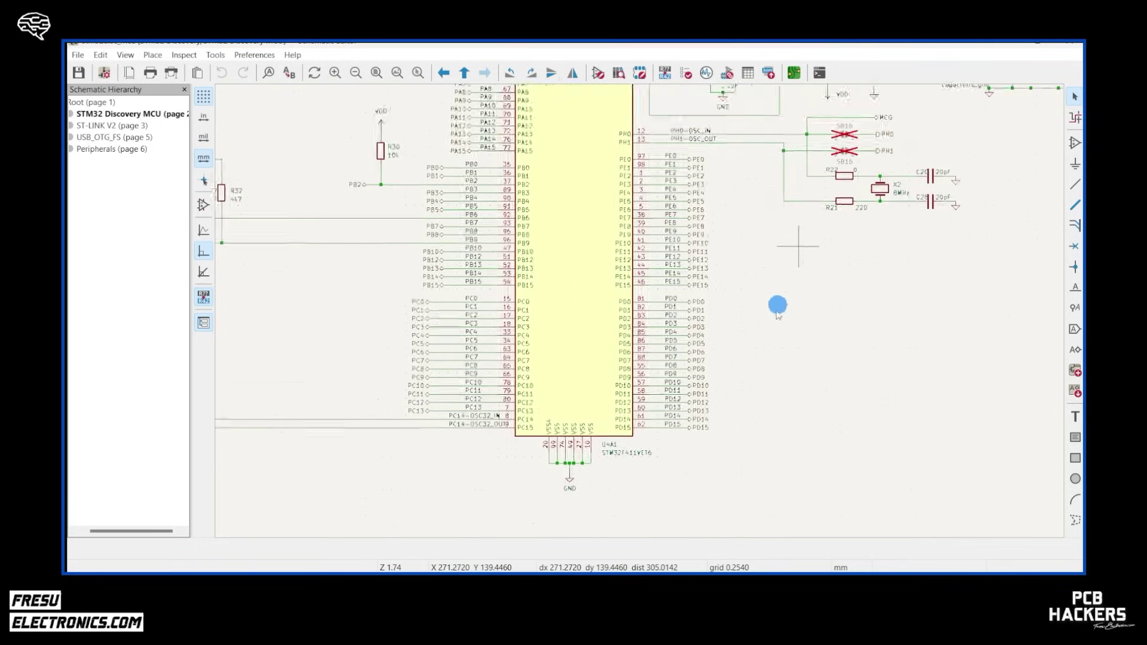
{"action": "middle_click_drag", "start_coordinate": [906, 306], "coordinate": [888, 468]}
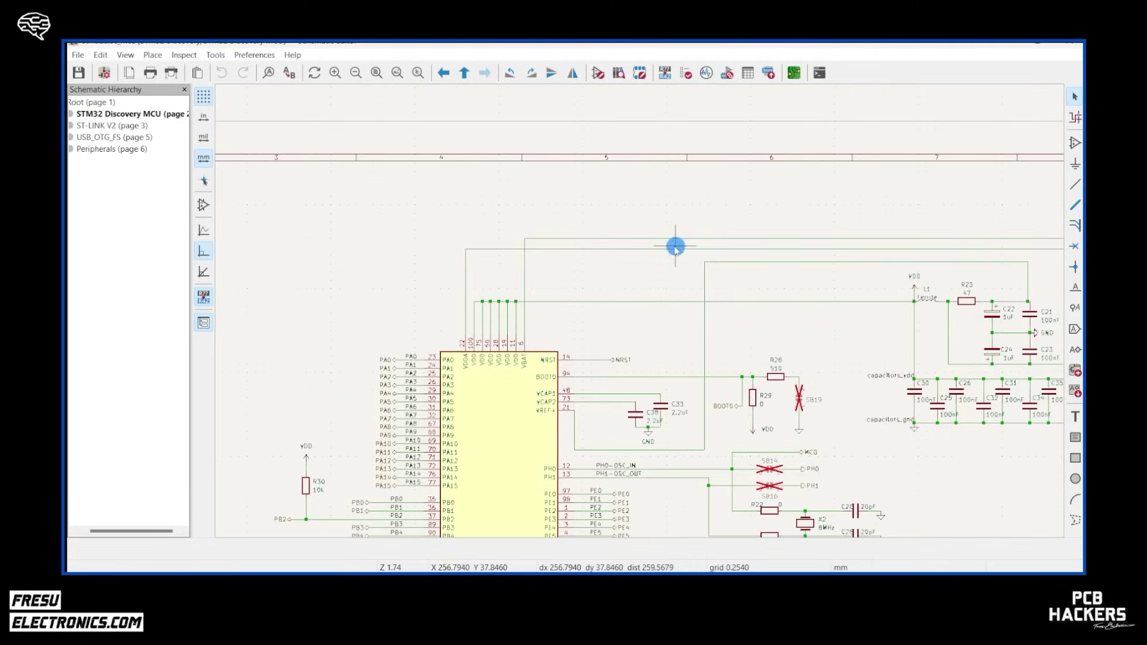
{"action": "middle_click_drag", "start_coordinate": [770, 401], "coordinate": [549, 138]}
{"action": "middle_click_drag", "start_coordinate": [681, 358], "coordinate": [651, 144]}
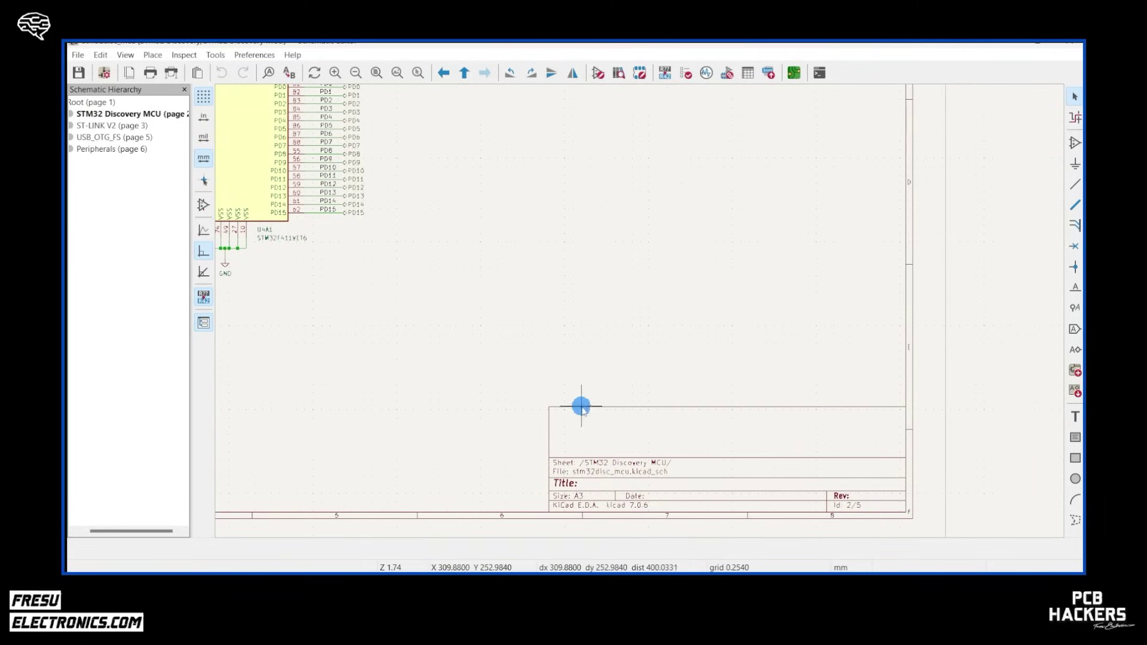
{"action": "scroll", "coordinate": [634, 292], "scroll_direction": "down", "scroll_amount": 2}
{"action": "middle_click_drag", "start_coordinate": [634, 292], "coordinate": [747, 436]}
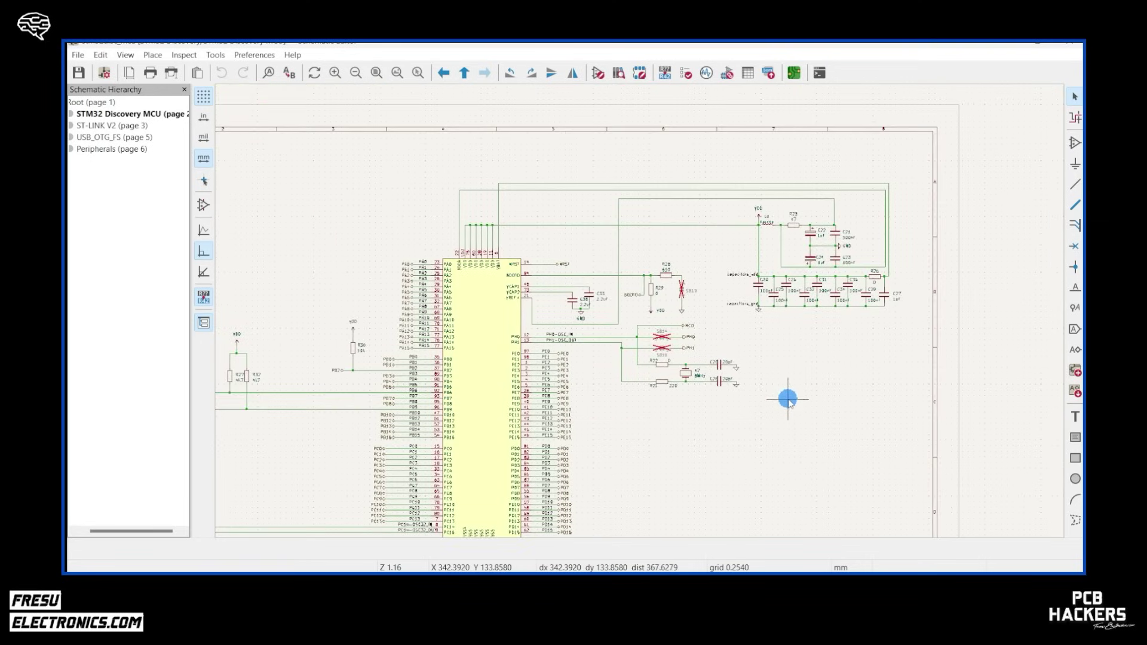
{"action": "scroll", "coordinate": [771, 347], "scroll_direction": "up", "scroll_amount": 3}
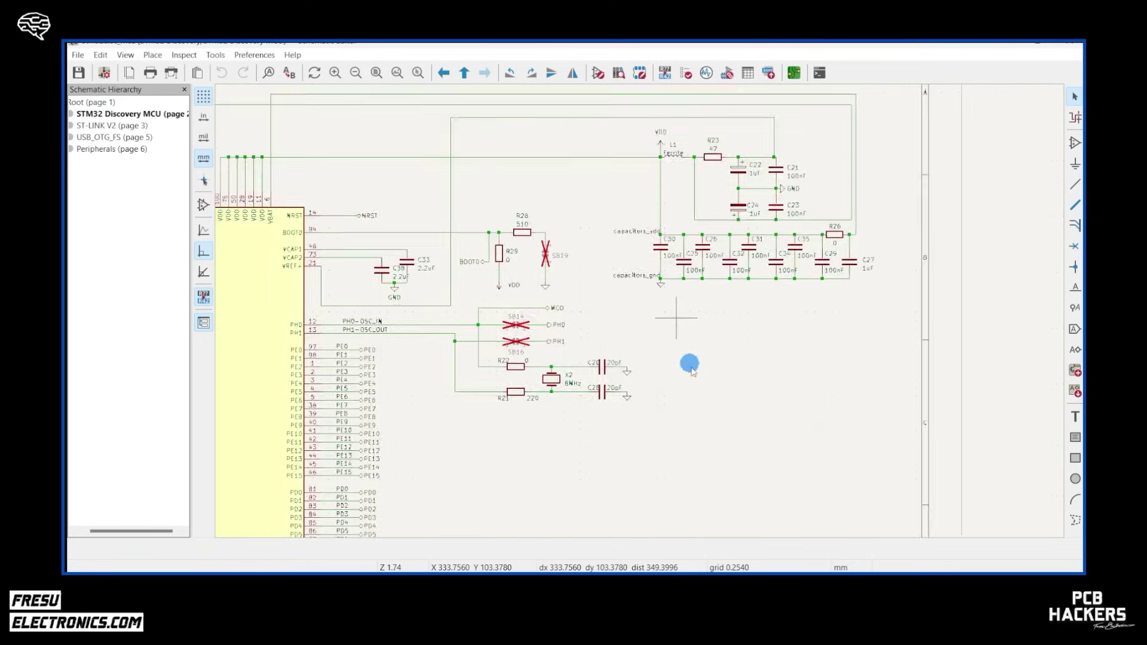
{"action": "middle_click_drag", "start_coordinate": [686, 389], "coordinate": [732, 384]}
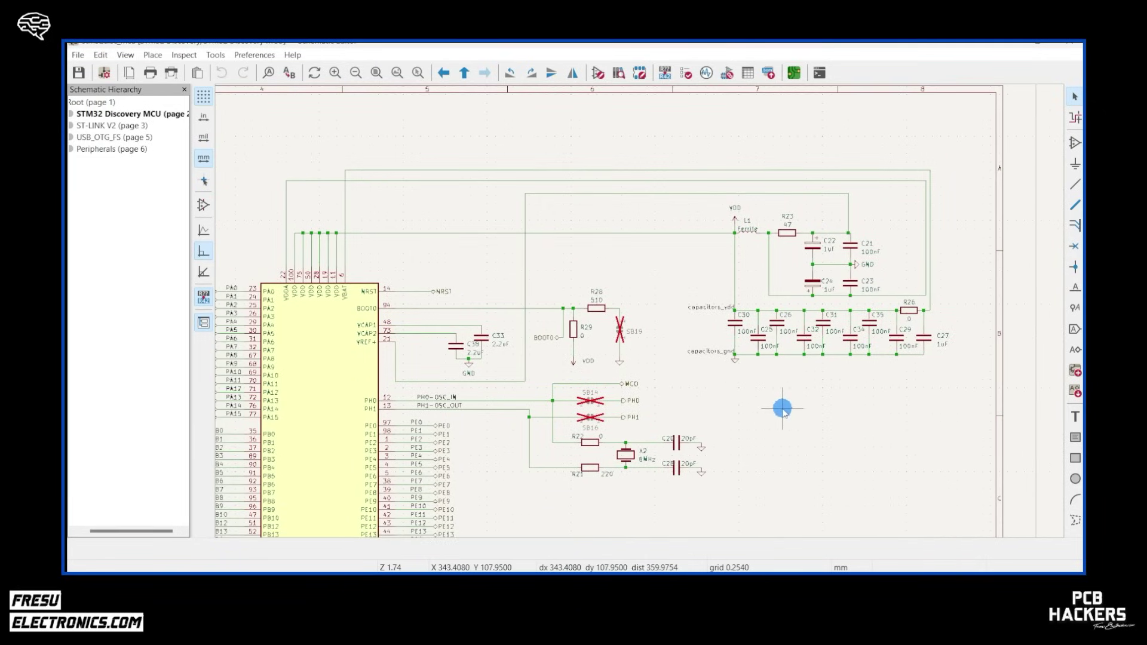
{"action": "scroll", "coordinate": [737, 361], "scroll_direction": "up", "scroll_amount": 2}
{"action": "middle_click_drag", "start_coordinate": [665, 346], "coordinate": [824, 499]}
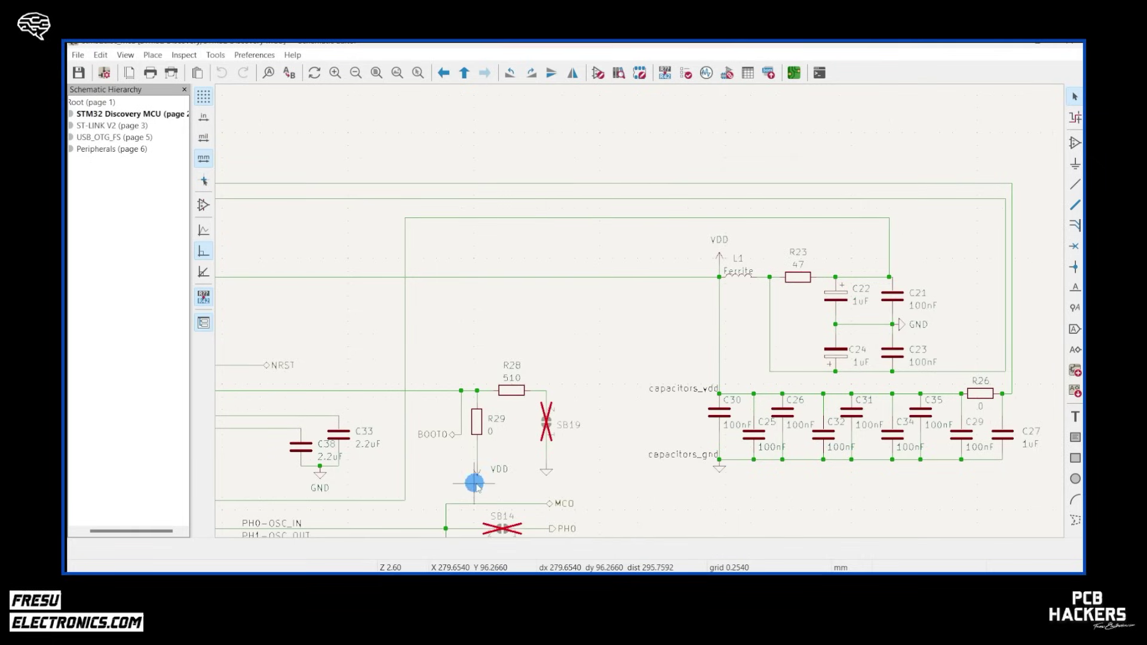
{"action": "key", "text": "x"}
{"action": "left_click", "coordinate": [454, 454]}
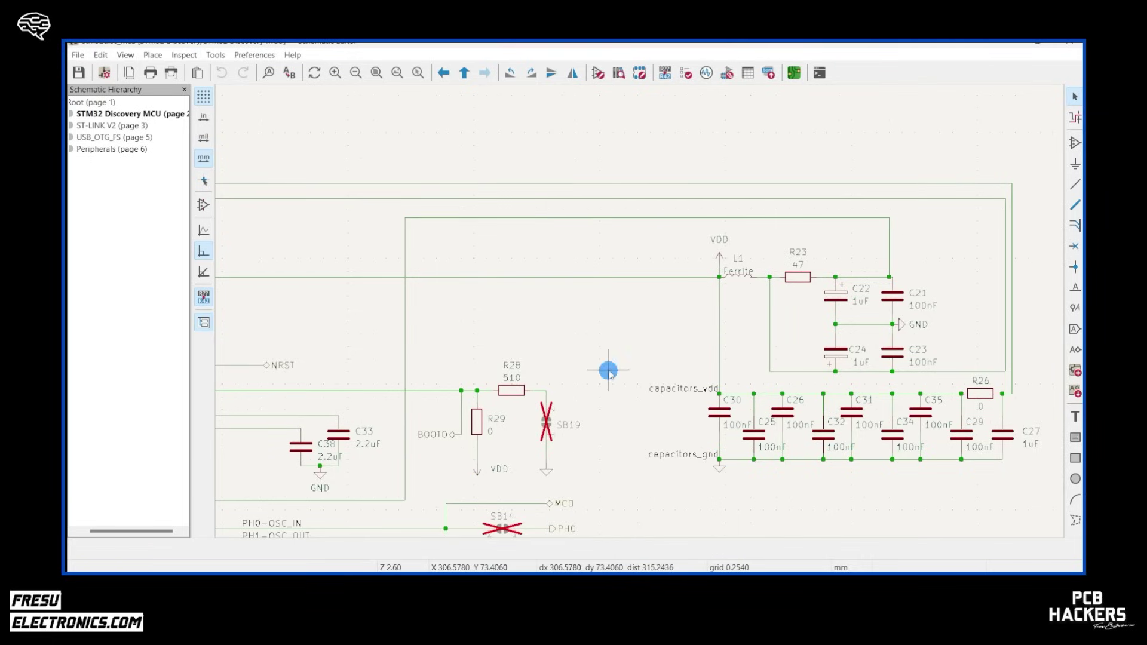
{"action": "scroll", "coordinate": [504, 307], "scroll_direction": "left", "scroll_amount": 3}
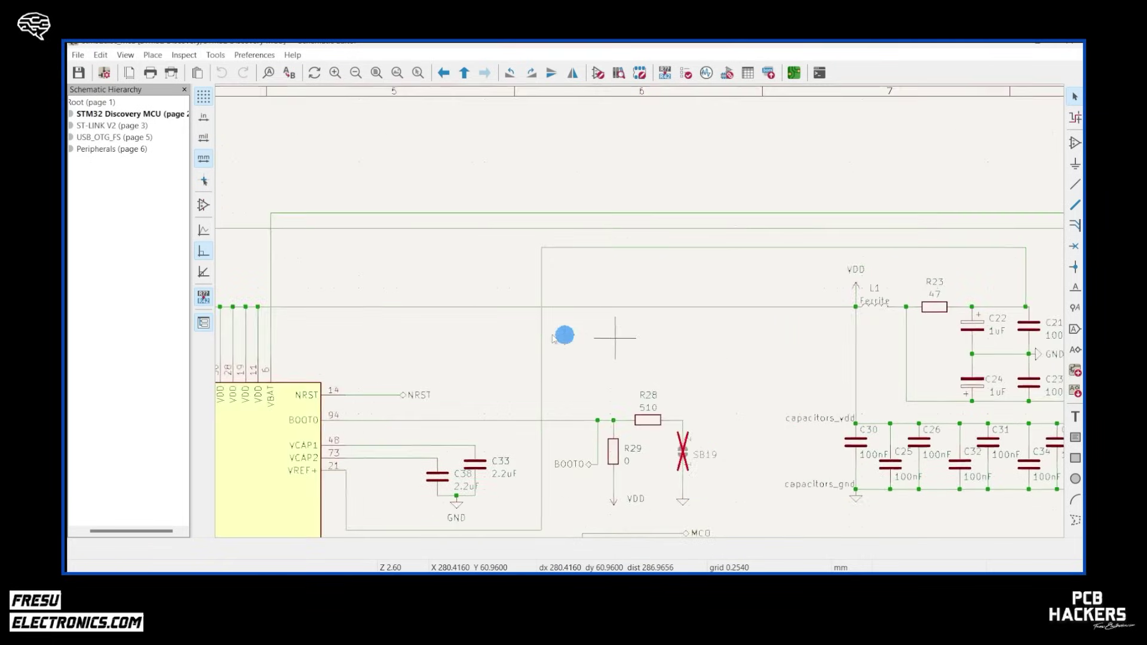
{"action": "scroll", "coordinate": [545, 333], "scroll_direction": "up", "scroll_amount": 1}
{"action": "scroll", "coordinate": [635, 305], "scroll_direction": "down", "scroll_amount": 2}
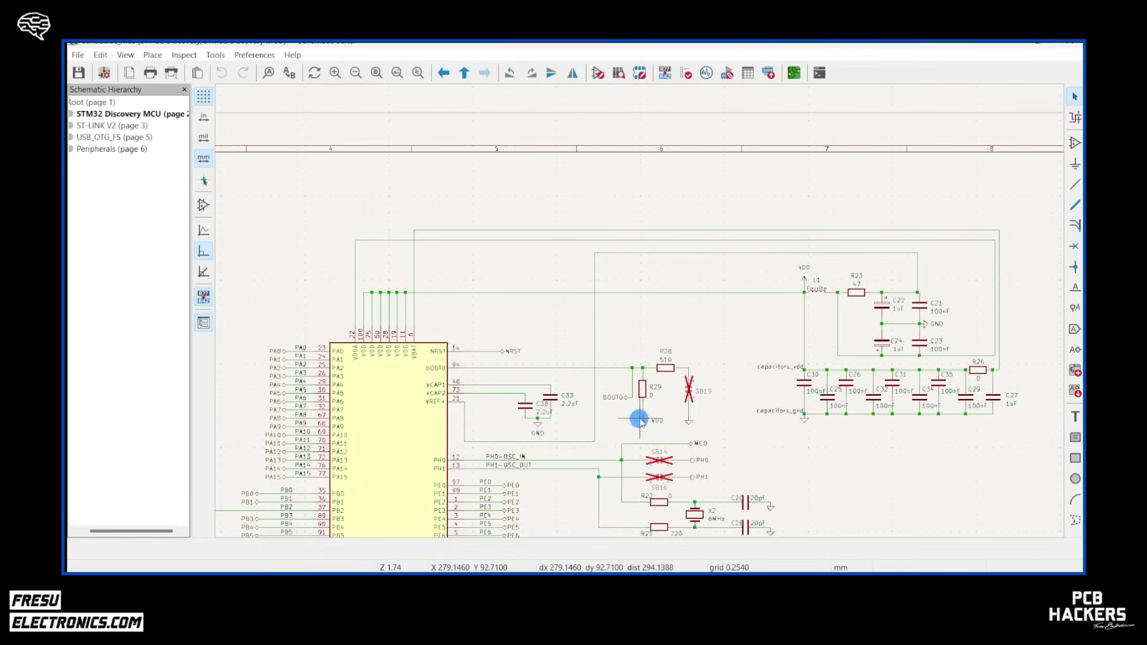
{"action": "scroll", "coordinate": [648, 389], "scroll_direction": "up", "scroll_amount": 2}
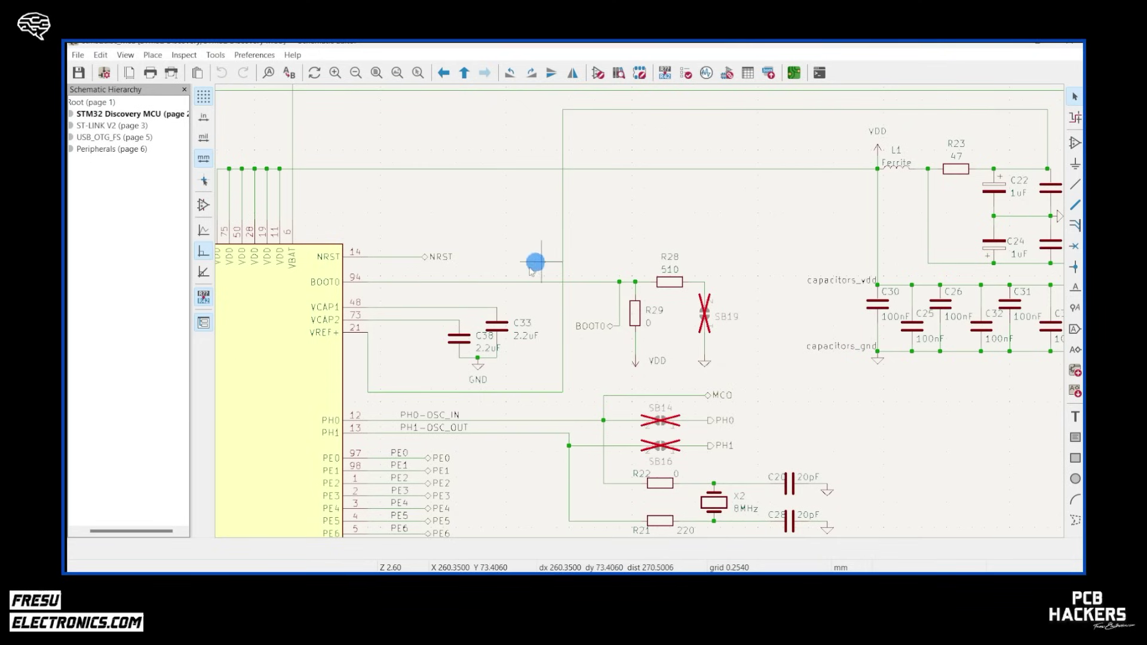
{"action": "scroll", "coordinate": [645, 287], "scroll_direction": "down", "scroll_amount": 3}
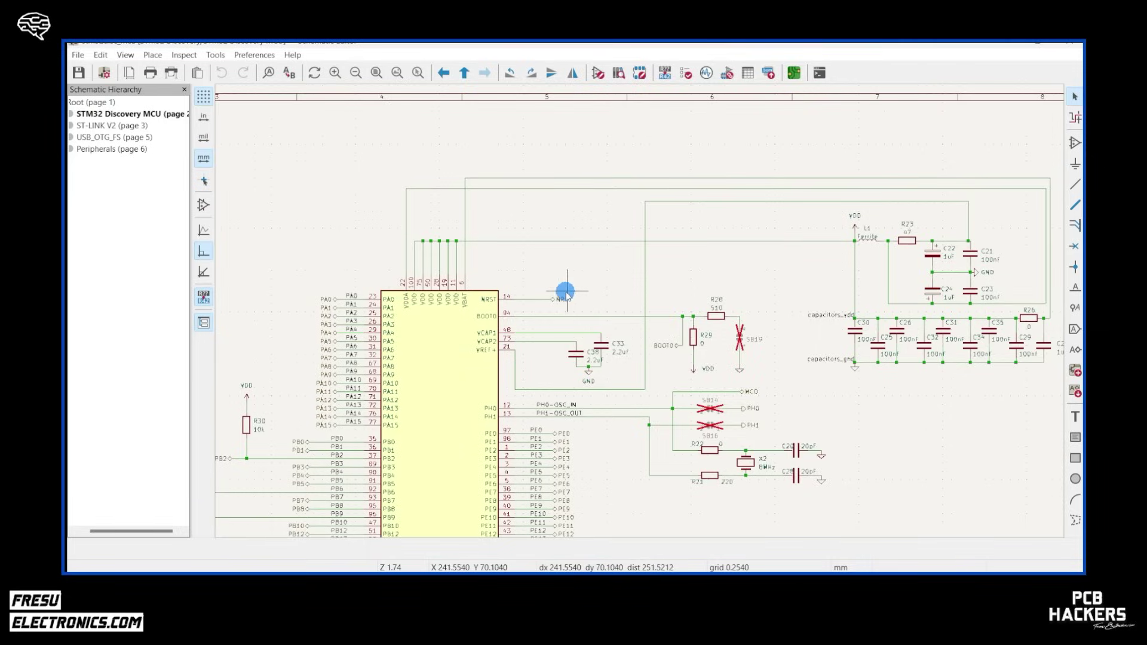
{"action": "scroll", "coordinate": [699, 457], "scroll_direction": "up", "scroll_amount": 3}
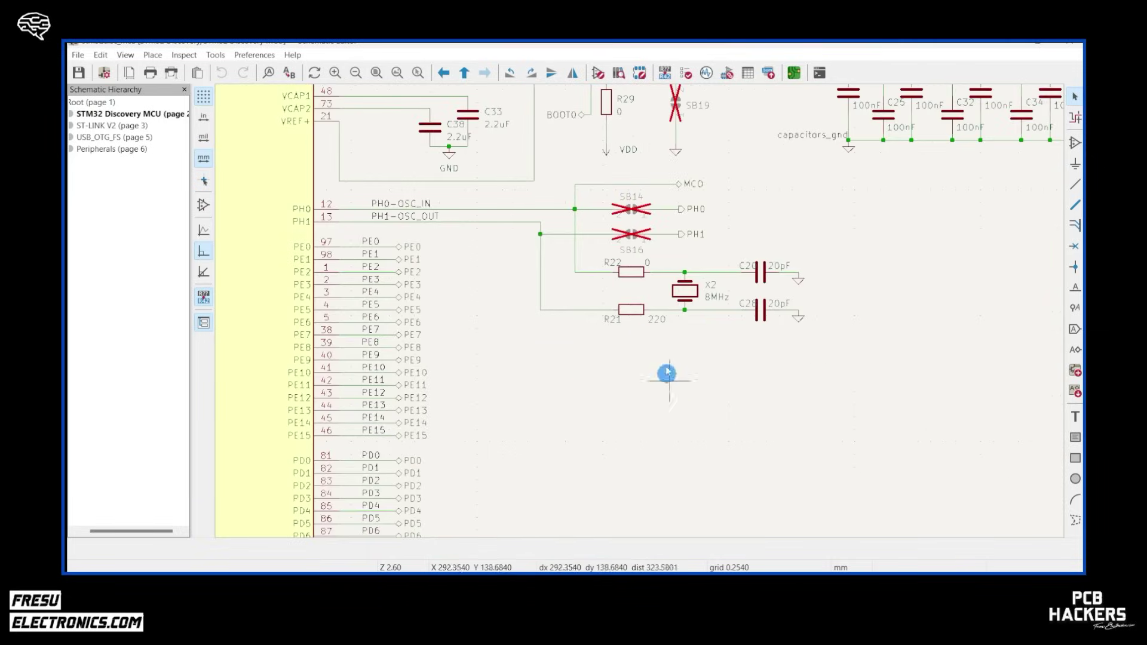
{"action": "scroll", "coordinate": [499, 174], "scroll_direction": "up", "scroll_amount": 5}
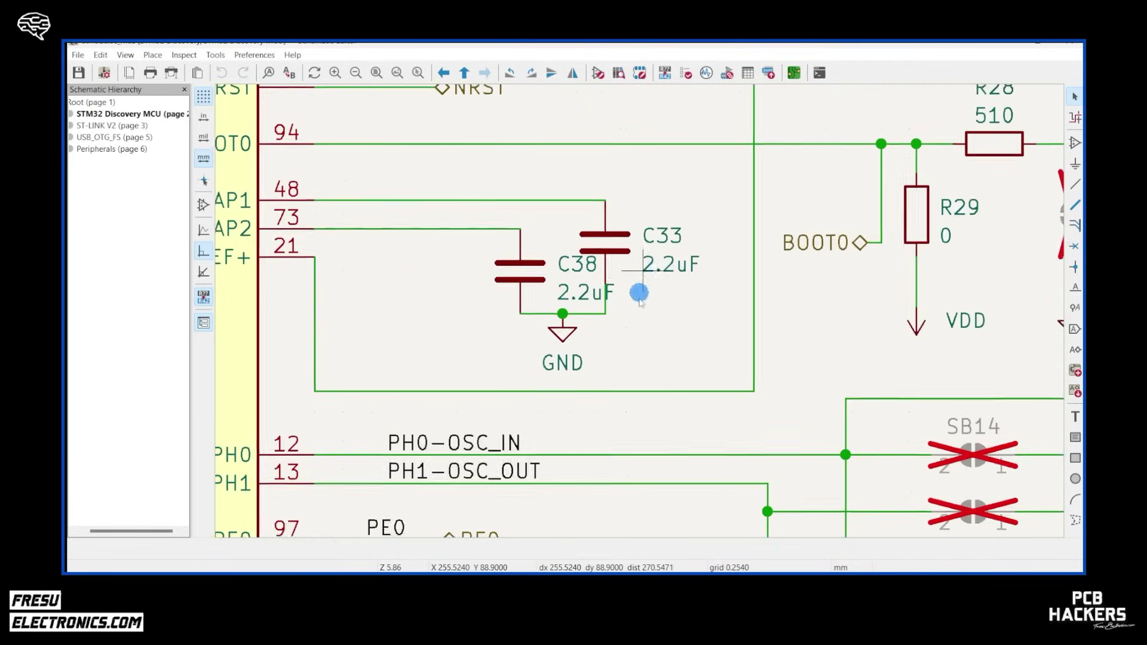
{"action": "scroll", "coordinate": [639, 303], "scroll_direction": "up", "scroll_amount": 1}
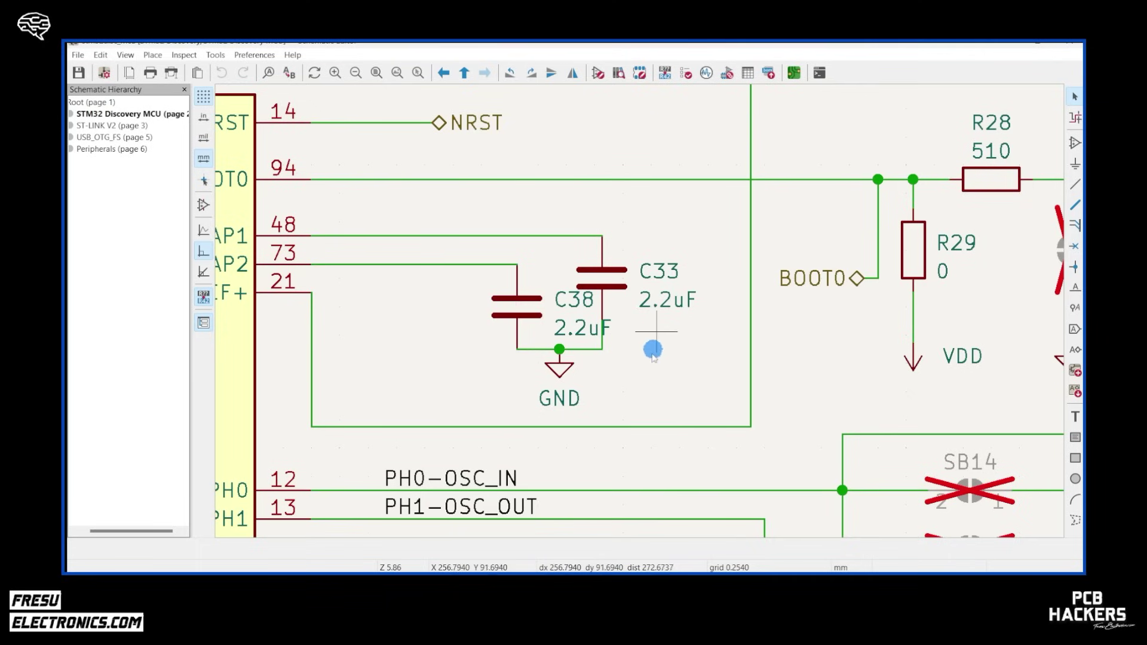
{"action": "scroll", "coordinate": [647, 382], "scroll_direction": "down", "scroll_amount": 2}
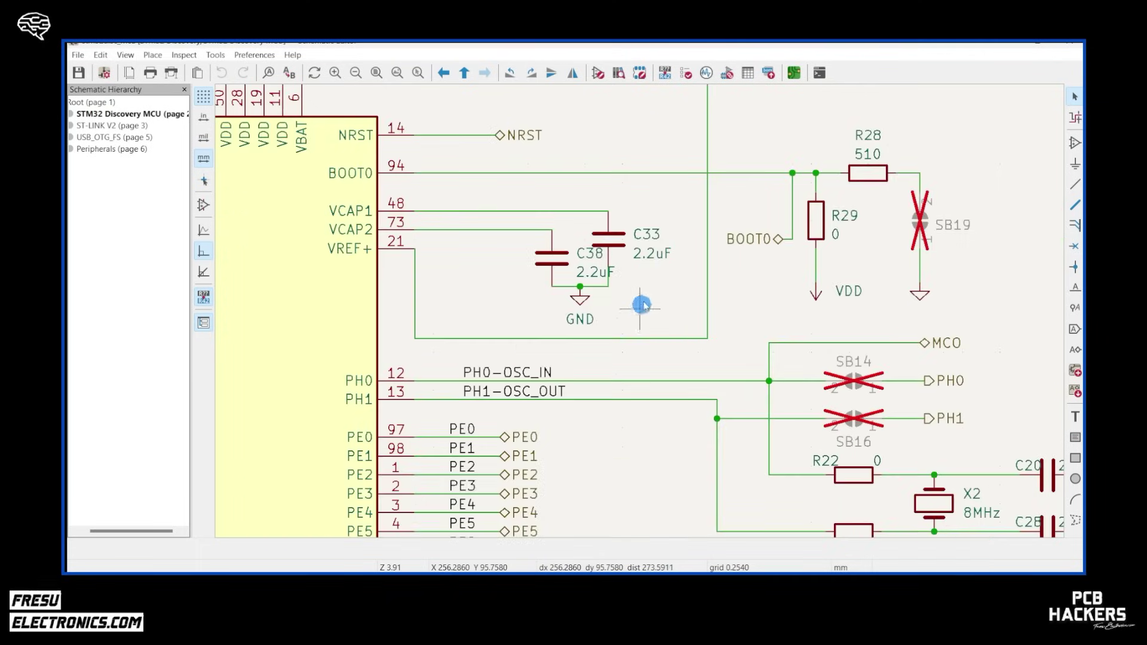
{"action": "middle_click_drag", "start_coordinate": [645, 299], "coordinate": [650, 329]}
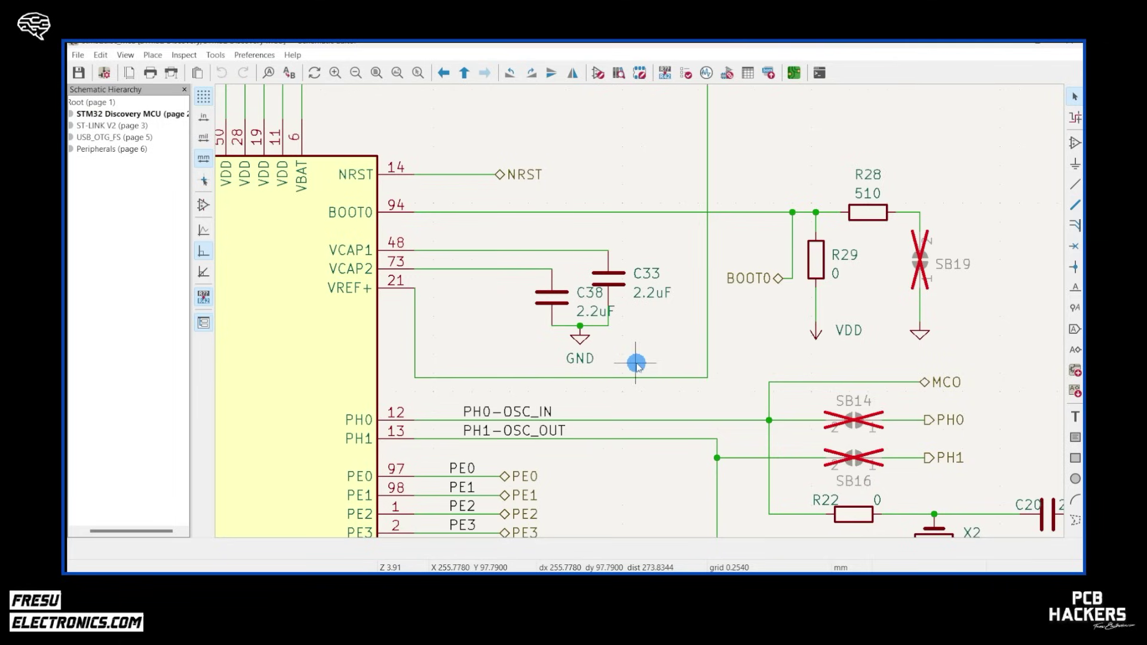
{"action": "middle_click_drag", "start_coordinate": [486, 325], "coordinate": [547, 257]}
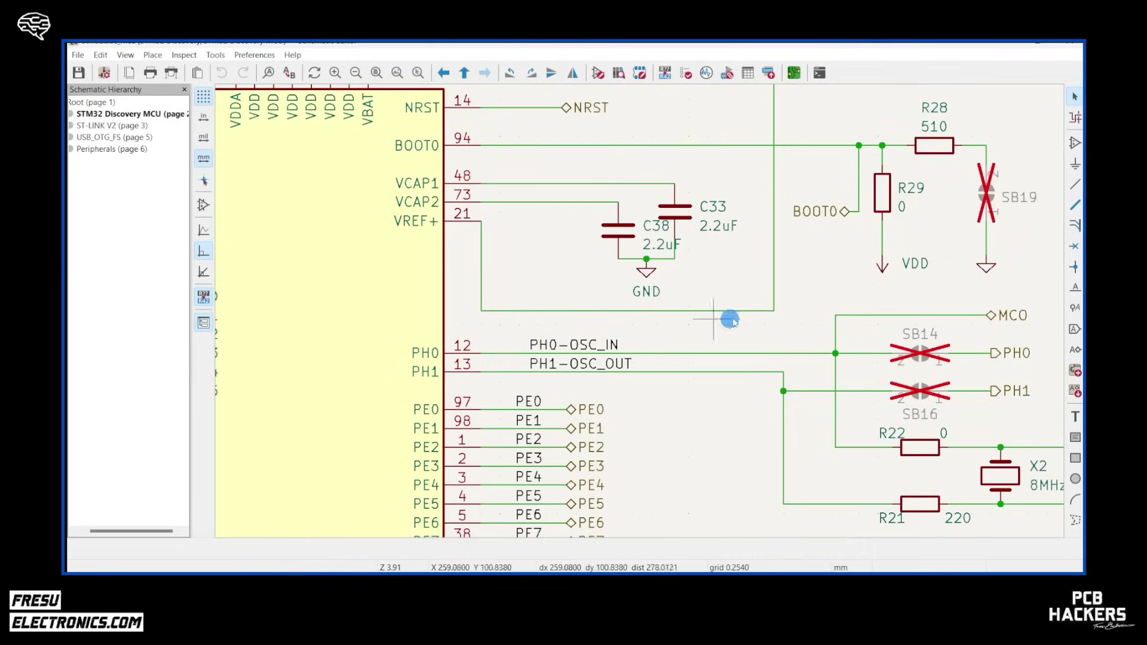
{"action": "middle_click_drag", "start_coordinate": [824, 312], "coordinate": [722, 502]}
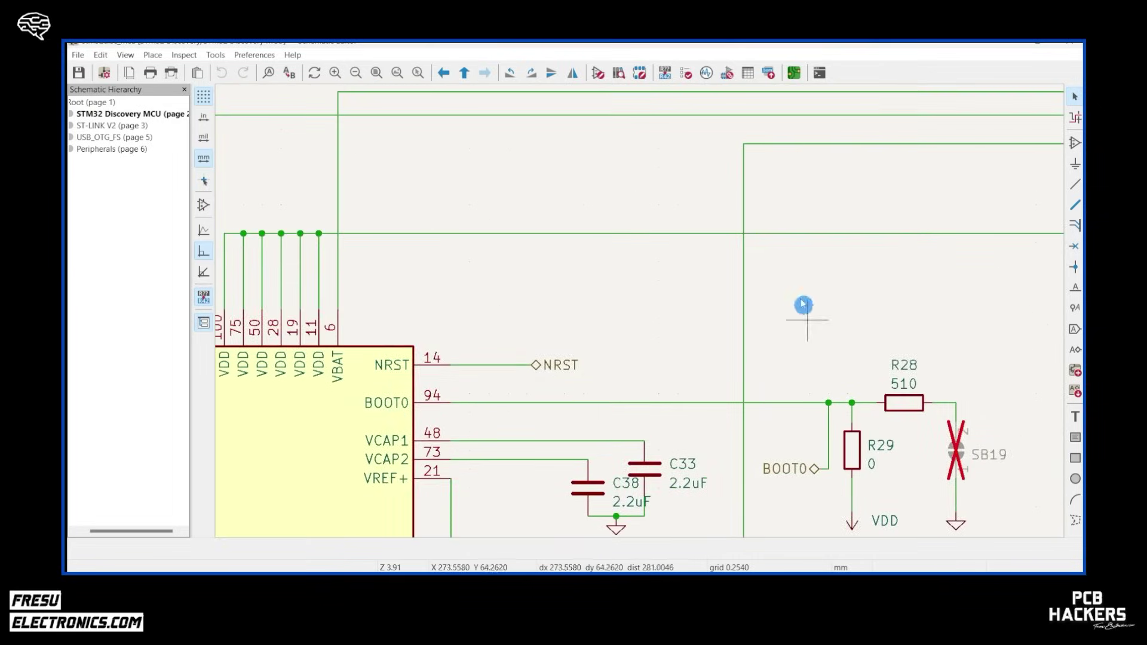
{"action": "middle_click_drag", "start_coordinate": [798, 302], "coordinate": [722, 310]}
{"action": "scroll", "coordinate": [638, 313], "scroll_direction": "down", "scroll_amount": 2}
{"action": "middle_click_drag", "start_coordinate": [639, 312], "coordinate": [617, 253]}
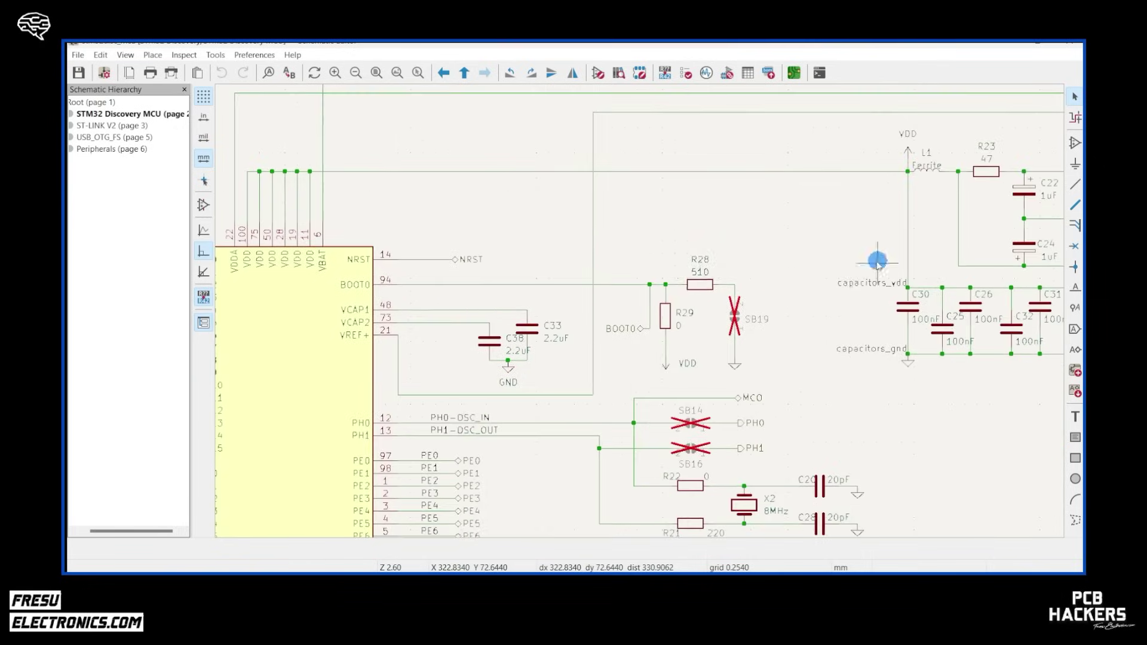
{"action": "middle_click_drag", "start_coordinate": [870, 258], "coordinate": [860, 363]}
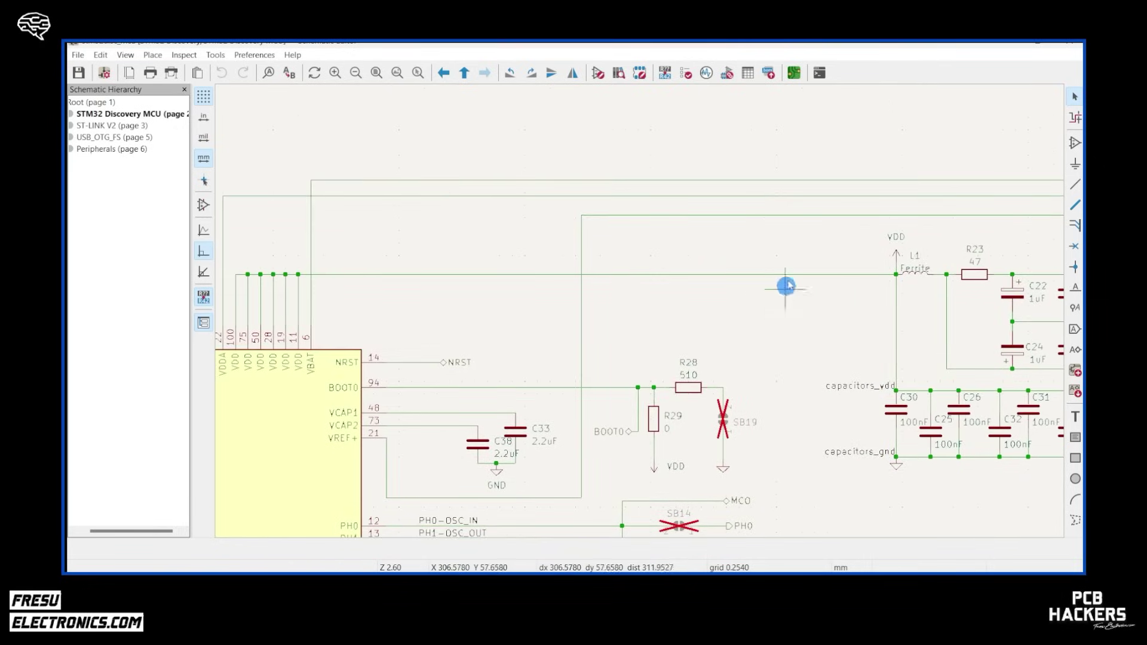
{"action": "middle_click_drag", "start_coordinate": [745, 269], "coordinate": [696, 286]}
{"action": "middle_click_drag", "start_coordinate": [846, 276], "coordinate": [546, 266]}
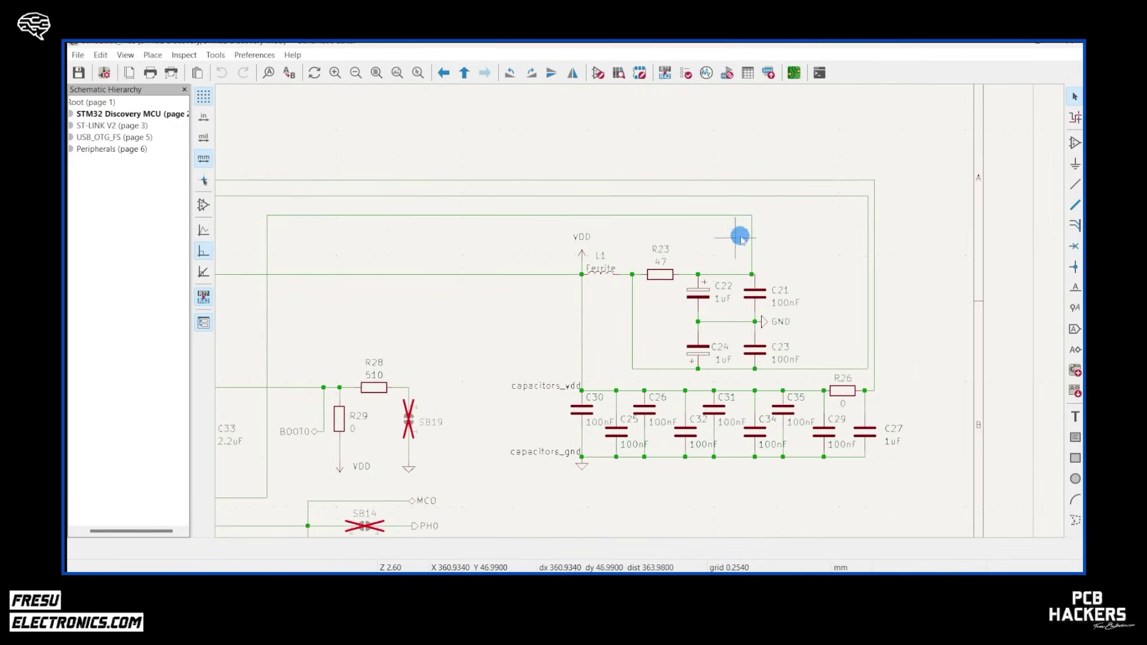
{"action": "middle_click_drag", "start_coordinate": [426, 214], "coordinate": [487, 265]}
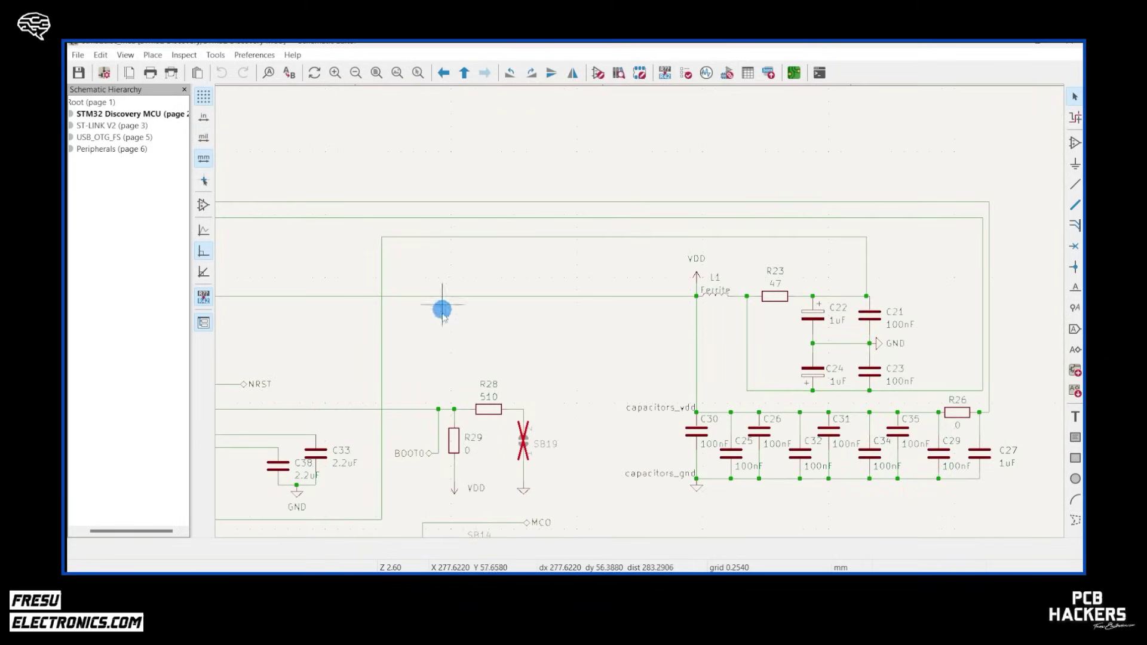
{"action": "middle_click_drag", "start_coordinate": [443, 315], "coordinate": [737, 267]}
{"action": "scroll", "coordinate": [639, 312], "scroll_direction": "down", "scroll_amount": 3}
{"action": "scroll", "coordinate": [597, 368], "scroll_direction": "up", "scroll_amount": 1}
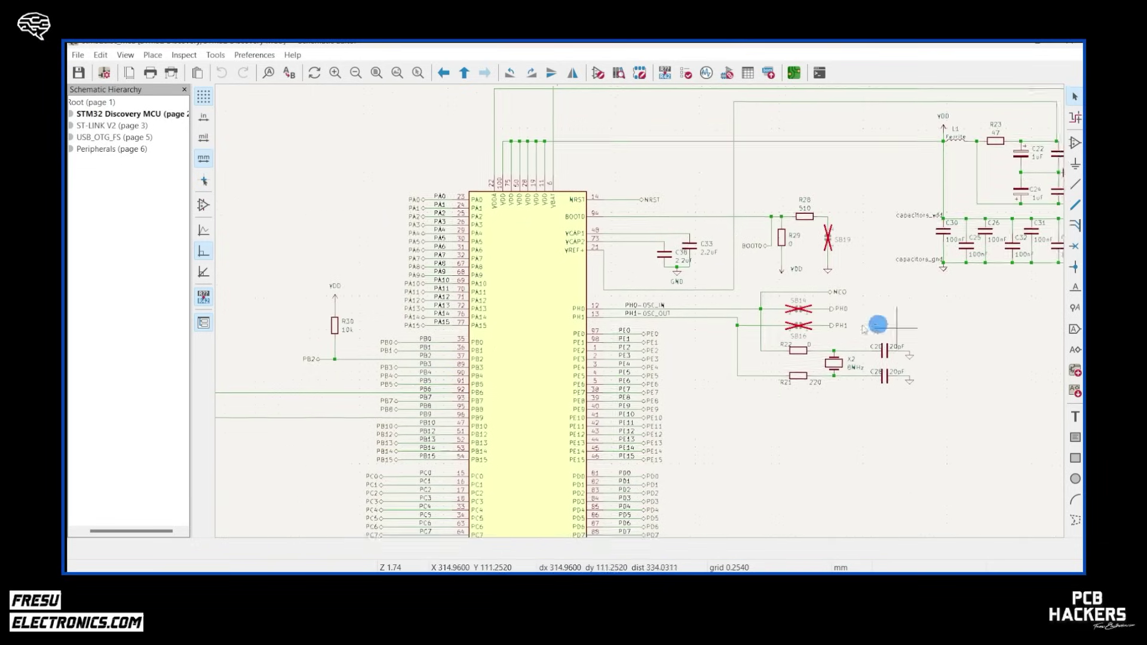
{"action": "middle_click_drag", "start_coordinate": [857, 328], "coordinate": [614, 378]}
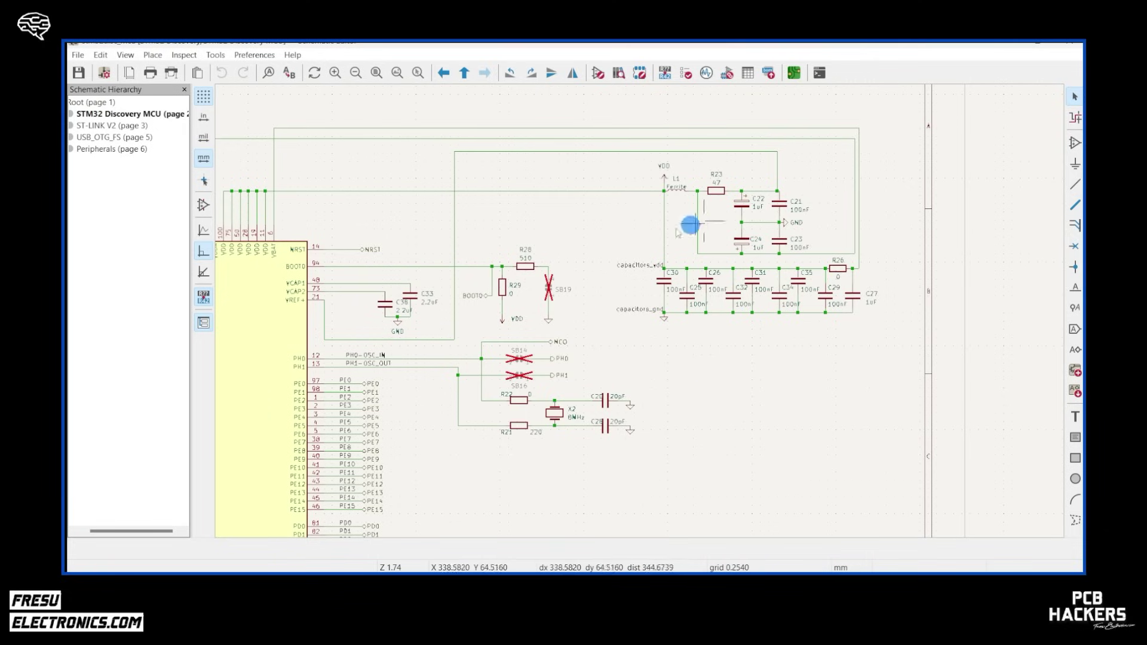
{"action": "scroll", "coordinate": [801, 402], "scroll_direction": "left", "scroll_amount": 5}
{"action": "scroll", "coordinate": [802, 402], "scroll_direction": "up", "scroll_amount": 2}
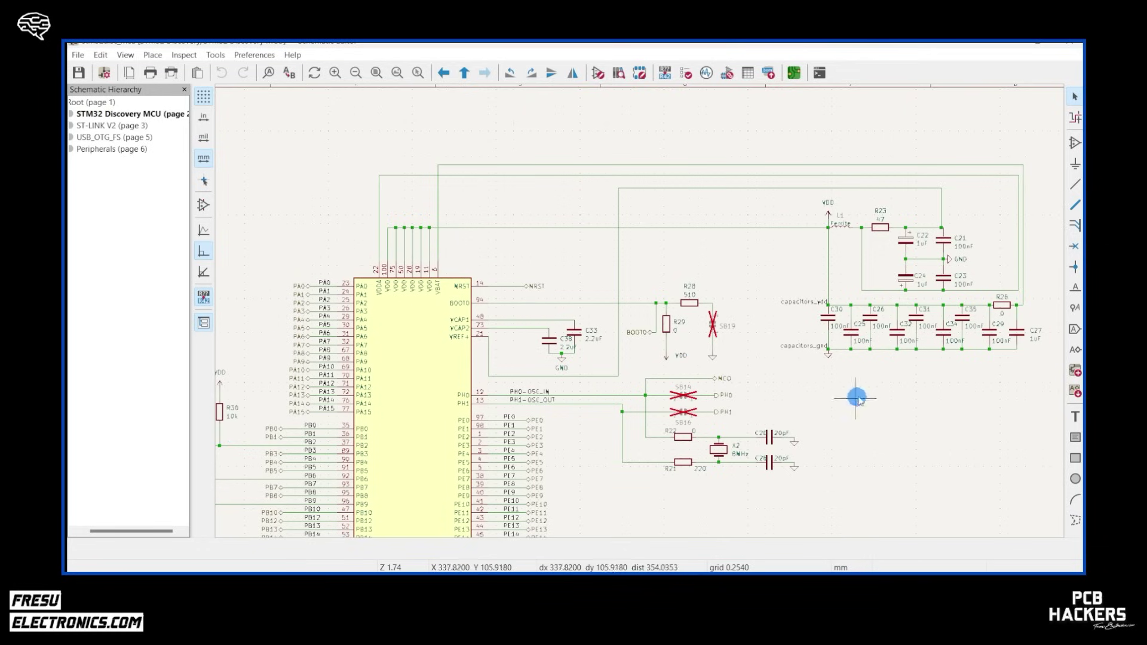
{"action": "scroll", "coordinate": [625, 302], "scroll_direction": "down", "scroll_amount": 2}
{"action": "scroll", "coordinate": [536, 341], "scroll_direction": "up", "scroll_amount": 5}
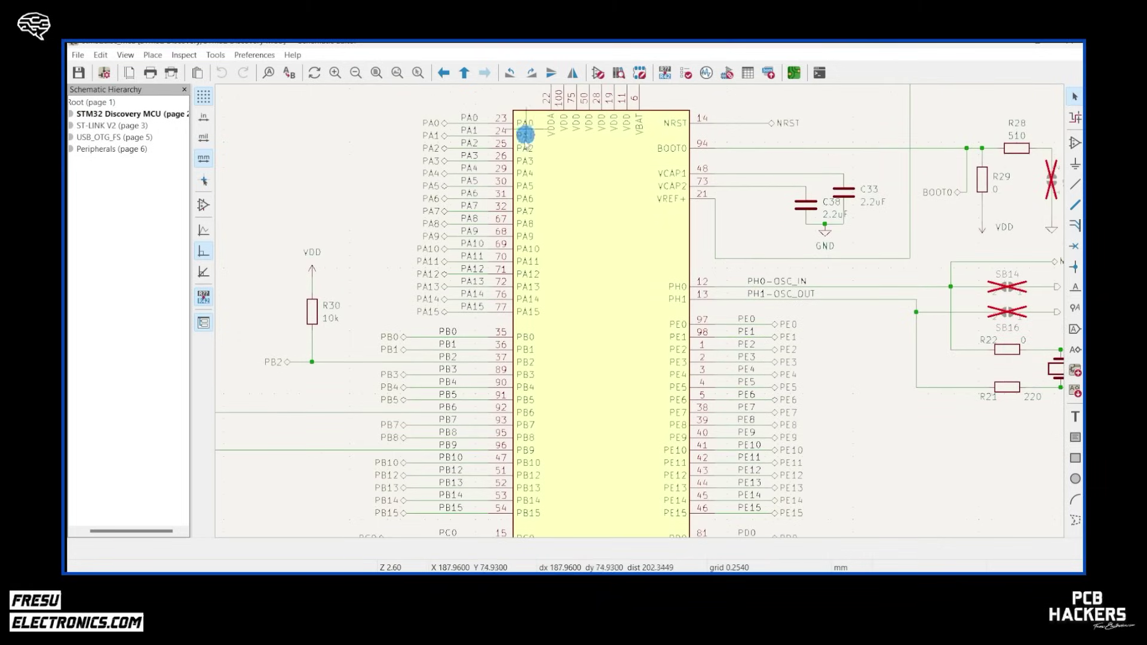
{"action": "middle_click_drag", "start_coordinate": [604, 422], "coordinate": [578, 322]}
{"action": "scroll", "coordinate": [587, 359], "scroll_direction": "down", "scroll_amount": 3}
{"action": "scroll", "coordinate": [579, 440], "scroll_direction": "up", "scroll_amount": 8}
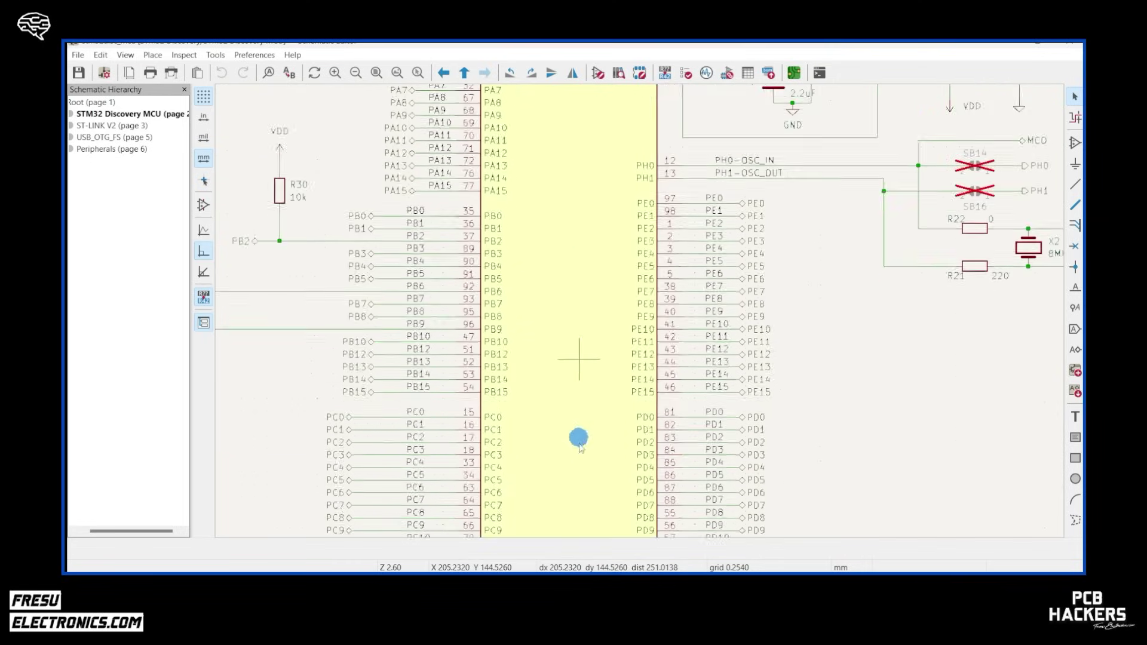
{"action": "middle_click_drag", "start_coordinate": [546, 389], "coordinate": [525, 327]}
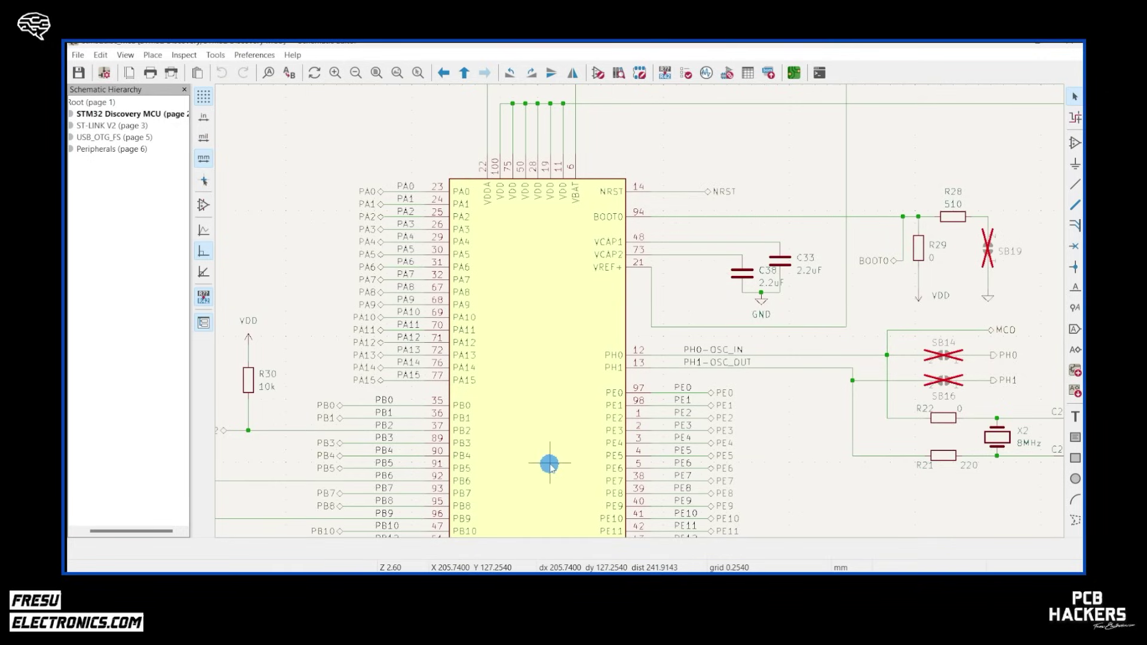
{"action": "middle_click_drag", "start_coordinate": [544, 269], "coordinate": [526, 458]}
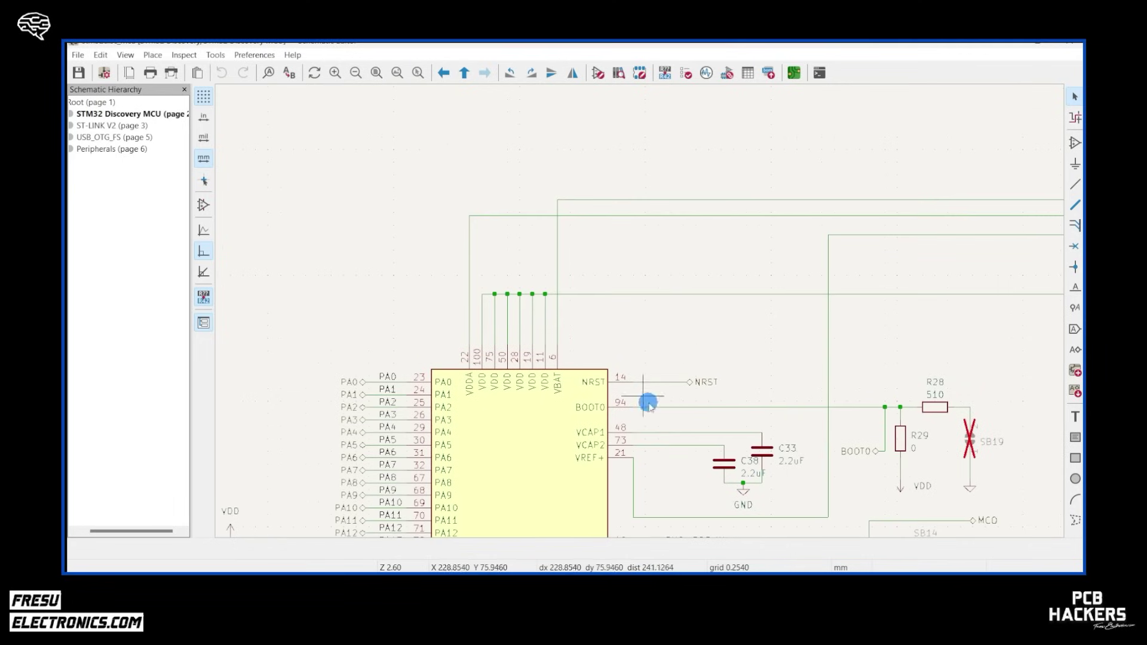
{"action": "middle_click_drag", "start_coordinate": [545, 520], "coordinate": [743, 264]}
{"action": "scroll", "coordinate": [493, 478], "scroll_direction": "down", "scroll_amount": 5}
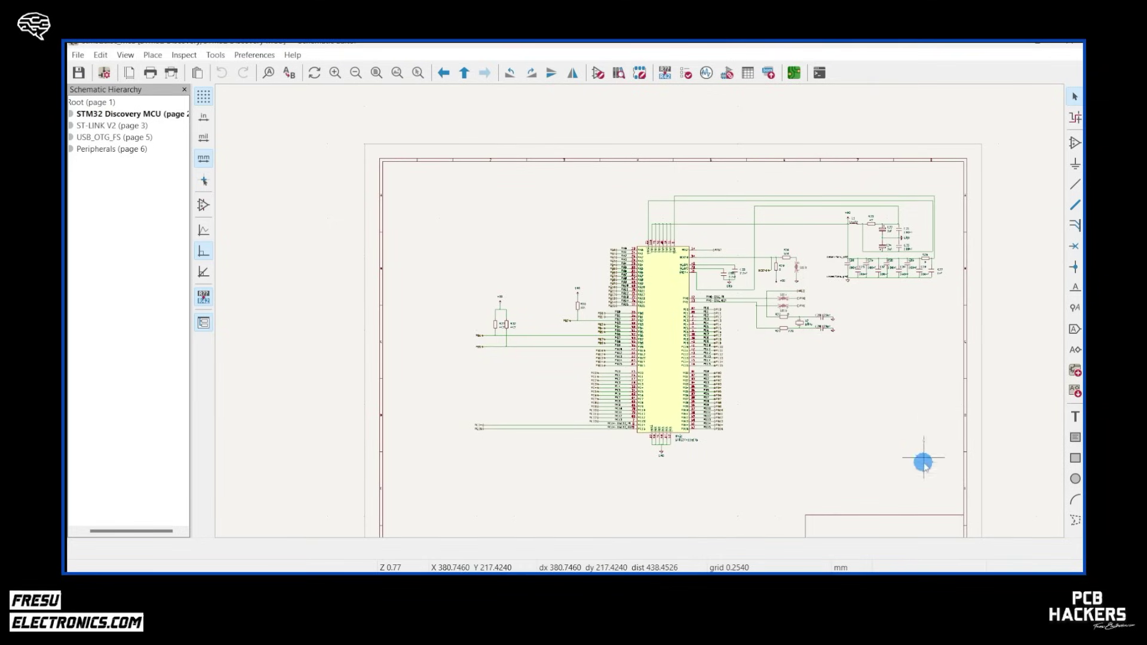
{"action": "middle_click_drag", "start_coordinate": [818, 209], "coordinate": [913, 213]}
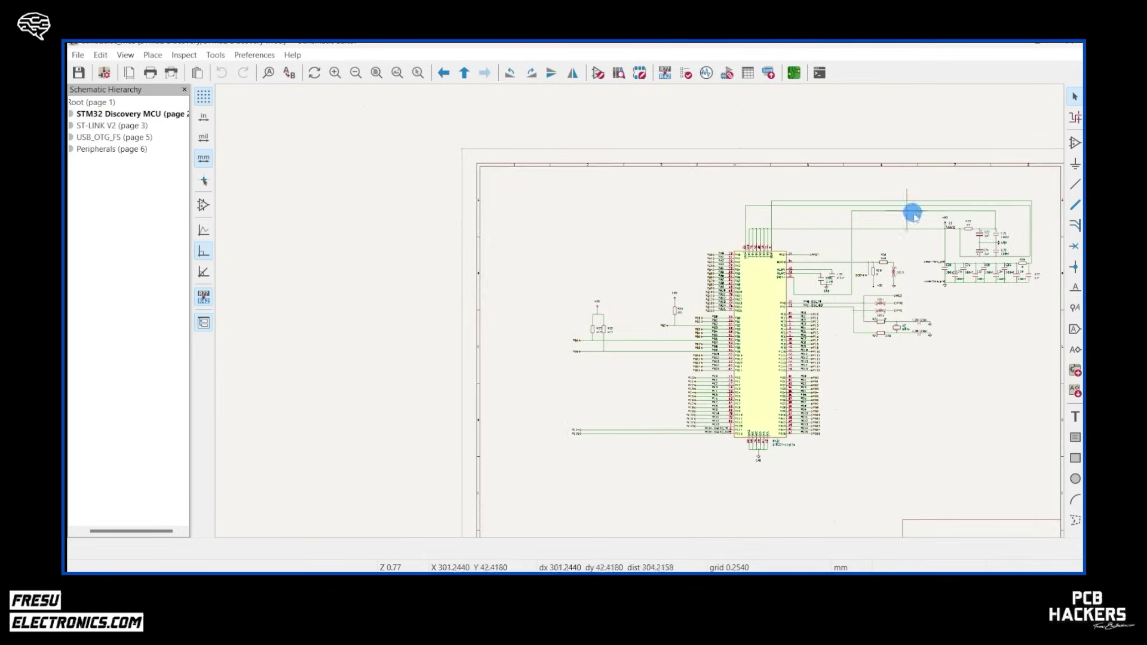
{"action": "middle_click_drag", "start_coordinate": [1024, 225], "coordinate": [836, 222]}
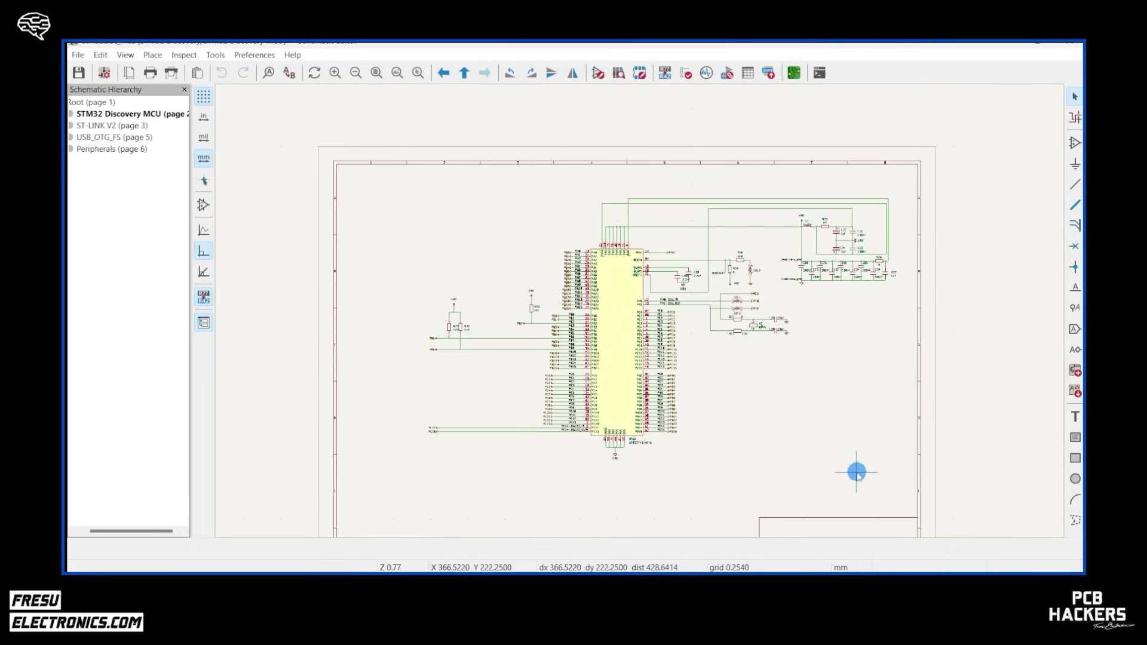
{"action": "scroll", "coordinate": [542, 302], "scroll_direction": "up", "scroll_amount": 5}
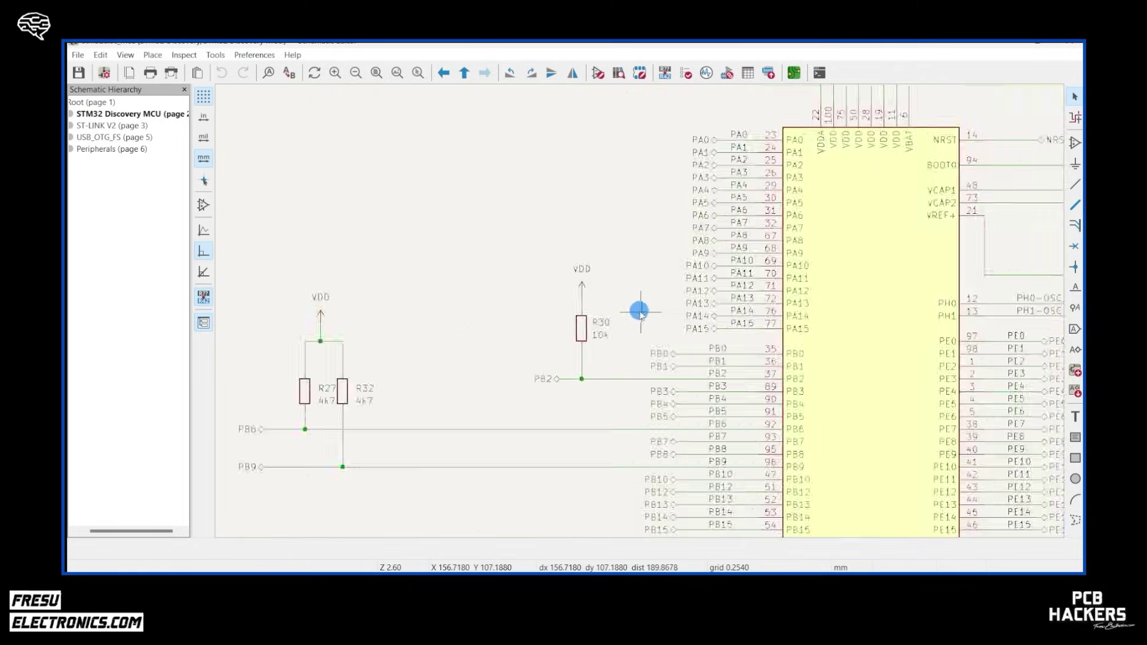
{"action": "scroll", "coordinate": [639, 312], "scroll_direction": "up", "scroll_amount": 2}
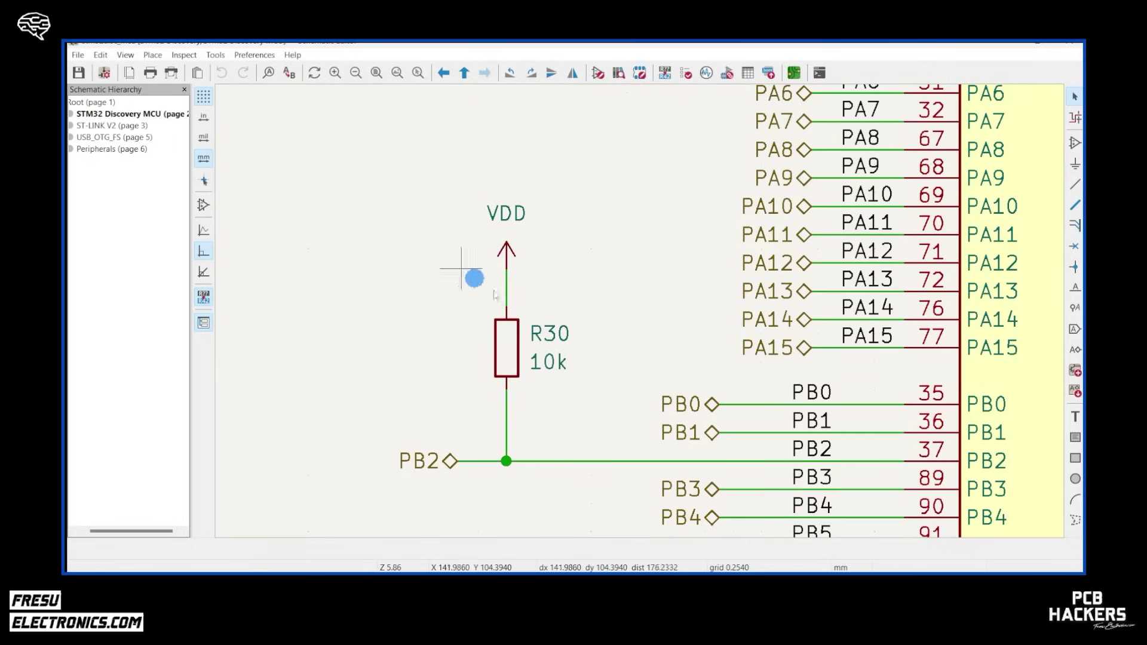
{"action": "scroll", "coordinate": [676, 282], "scroll_direction": "down", "scroll_amount": 2}
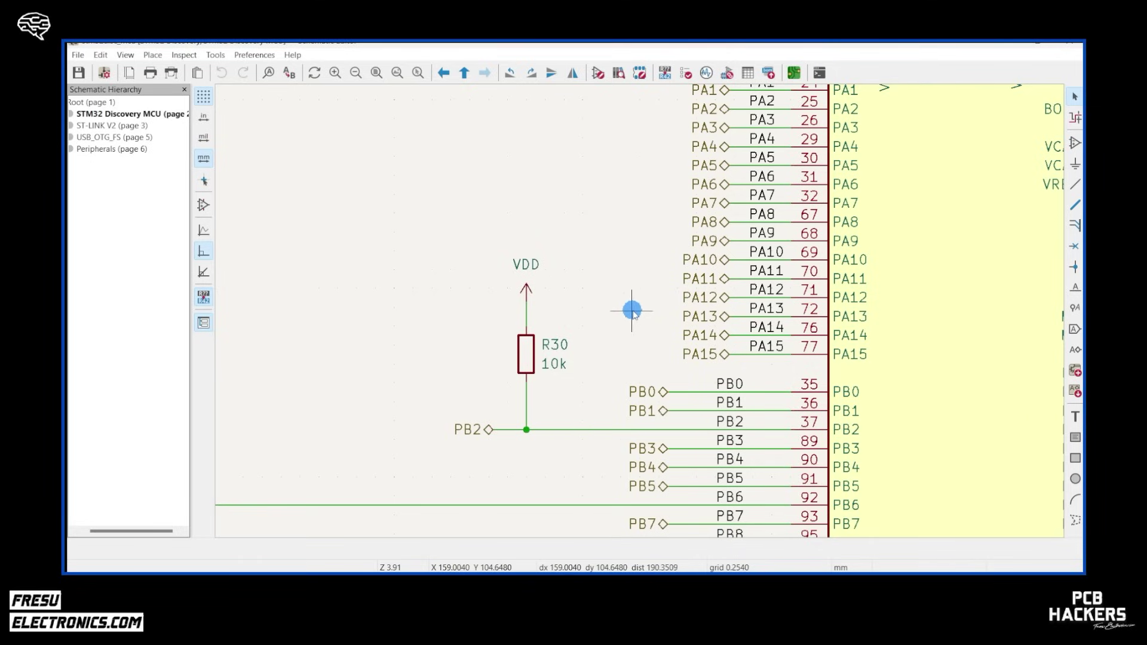
Switch to the ST-LINK V2 sheet (page 3), briefly visit USB_OTG_FS, then return to ST-LINK V2.
{"action": "left_click", "coordinate": [124, 127]}
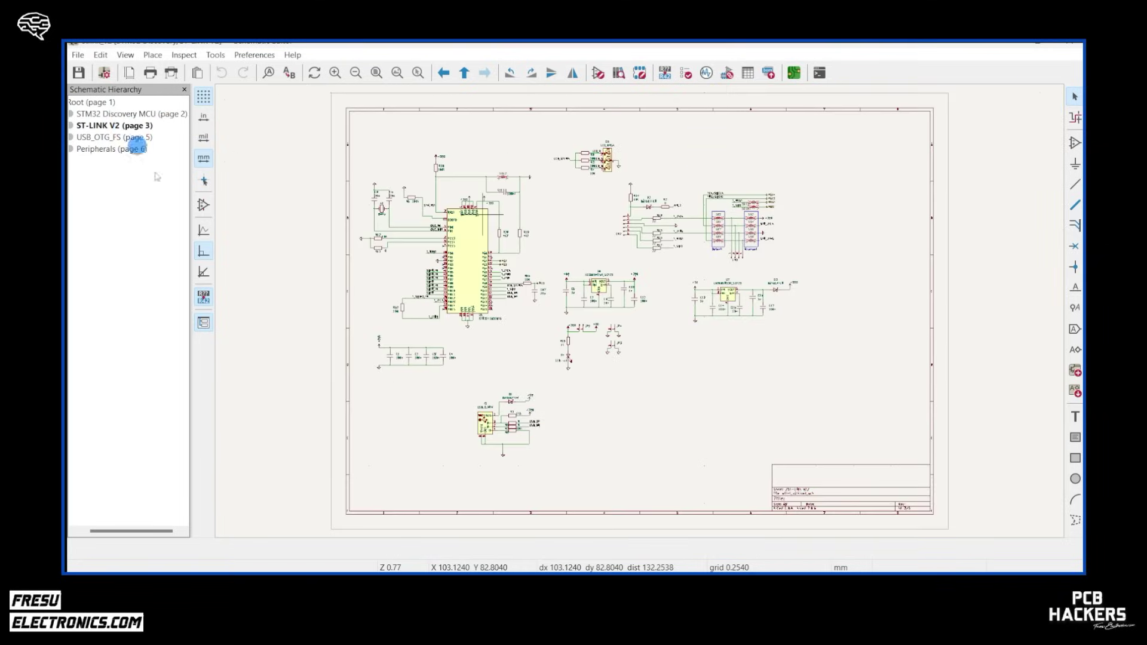
{"action": "middle_click_drag", "start_coordinate": [640, 473], "coordinate": [595, 440]}
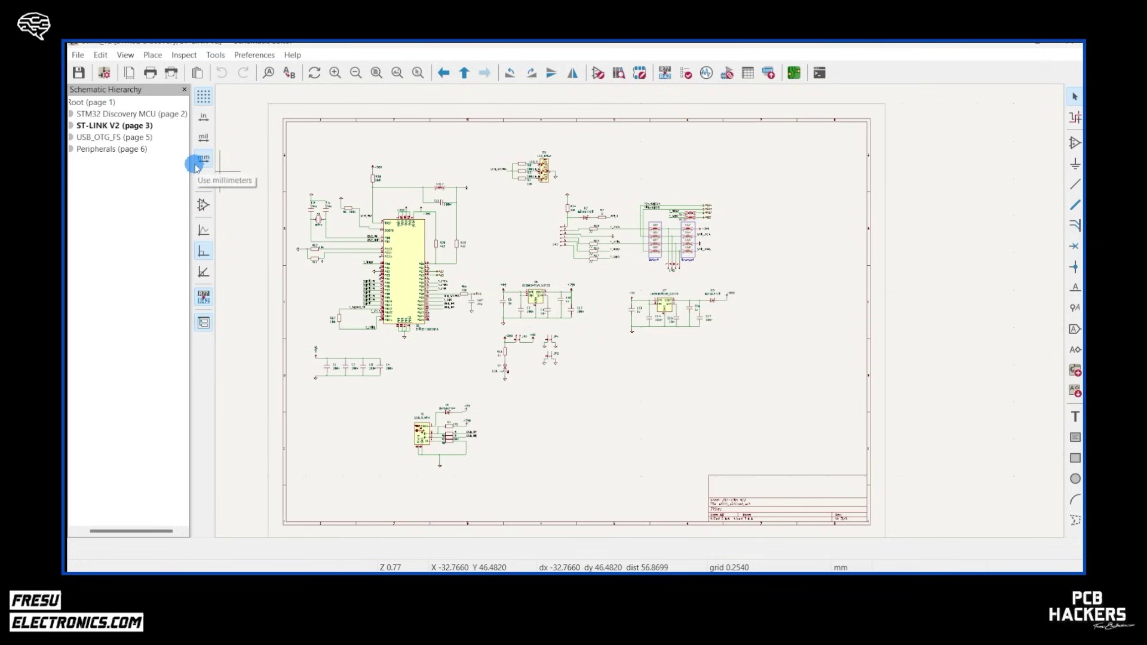
{"action": "left_click", "coordinate": [113, 138]}
{"action": "left_click", "coordinate": [136, 126]}
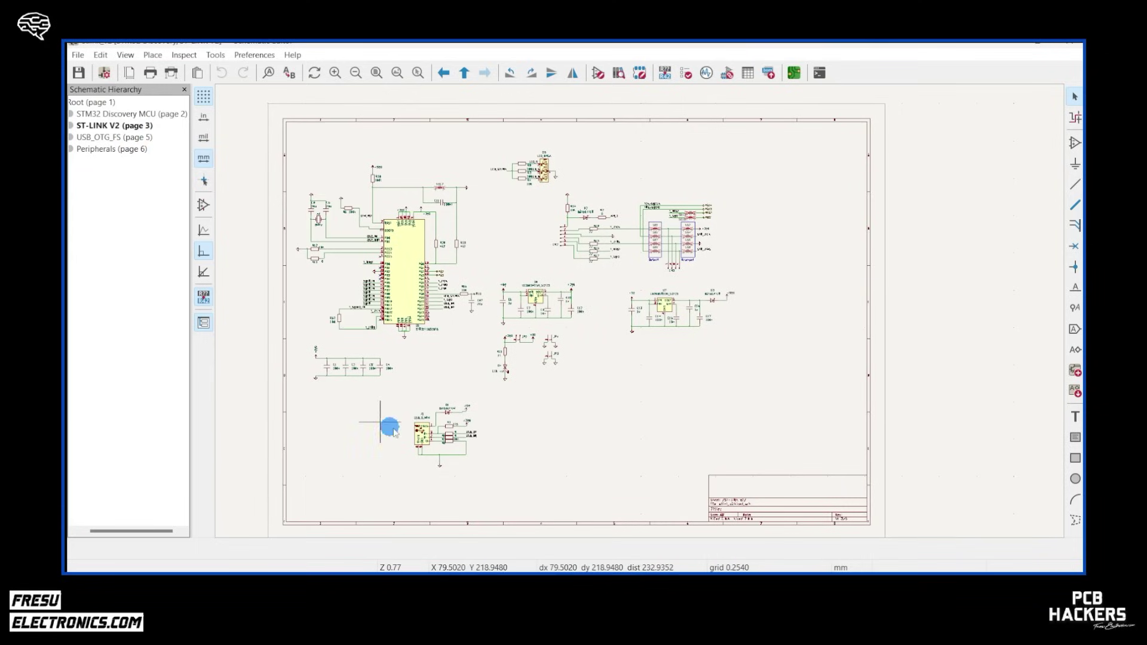
{"action": "scroll", "coordinate": [435, 474], "scroll_direction": "up", "scroll_amount": 5}
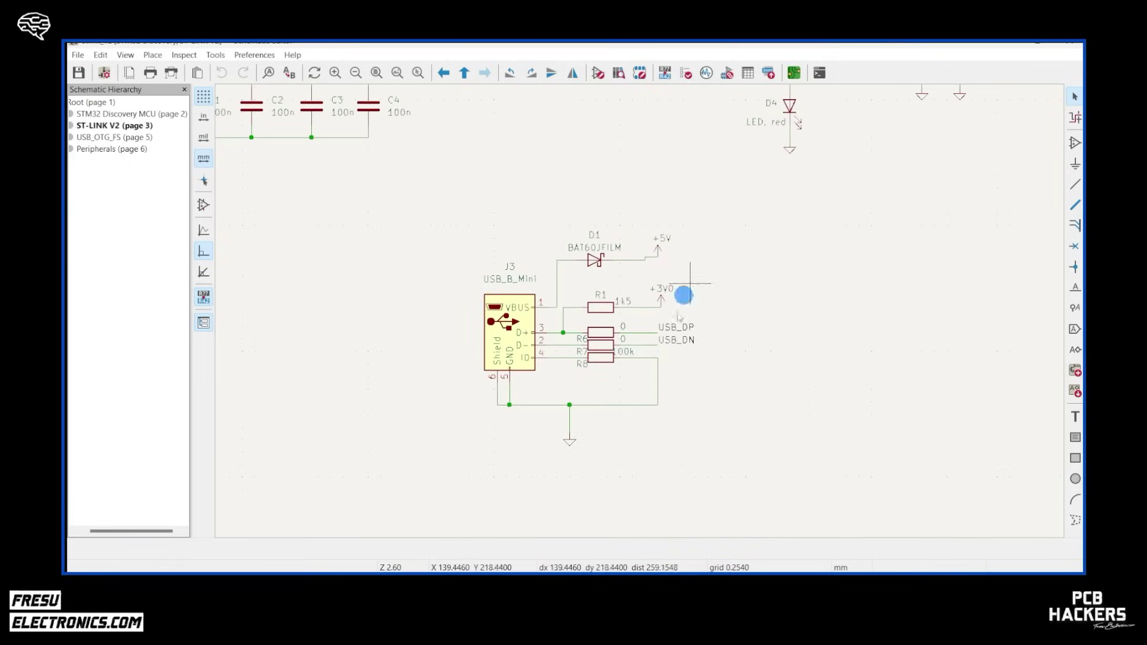
{"action": "left_click", "coordinate": [652, 357]}
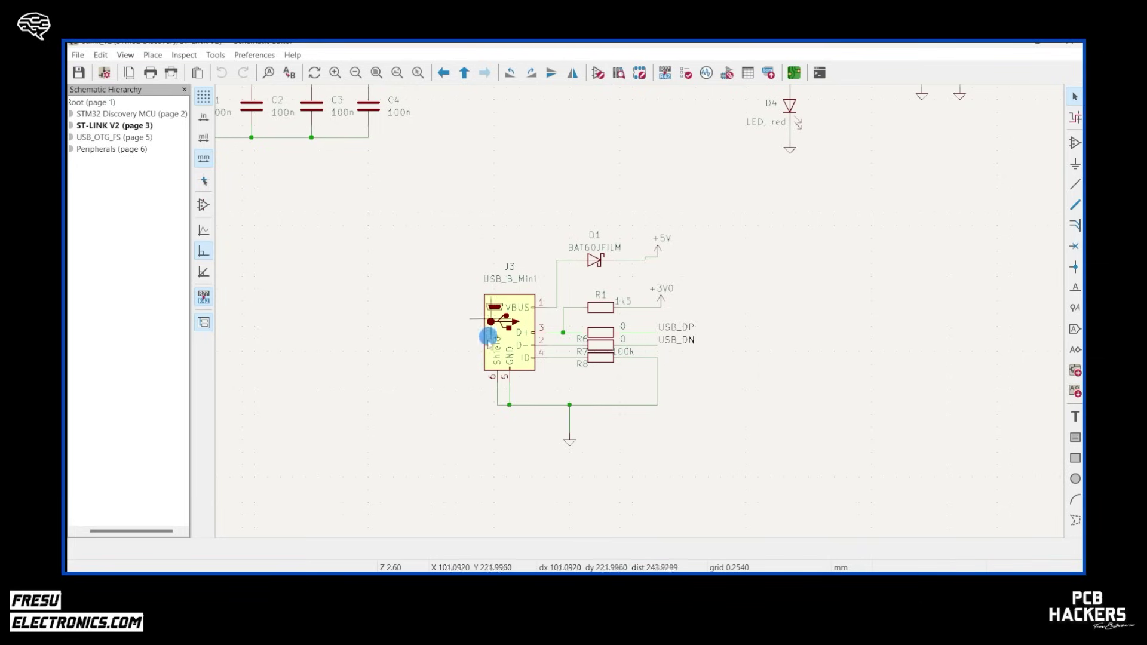
{"action": "scroll", "coordinate": [576, 410], "scroll_direction": "down", "scroll_amount": 3}
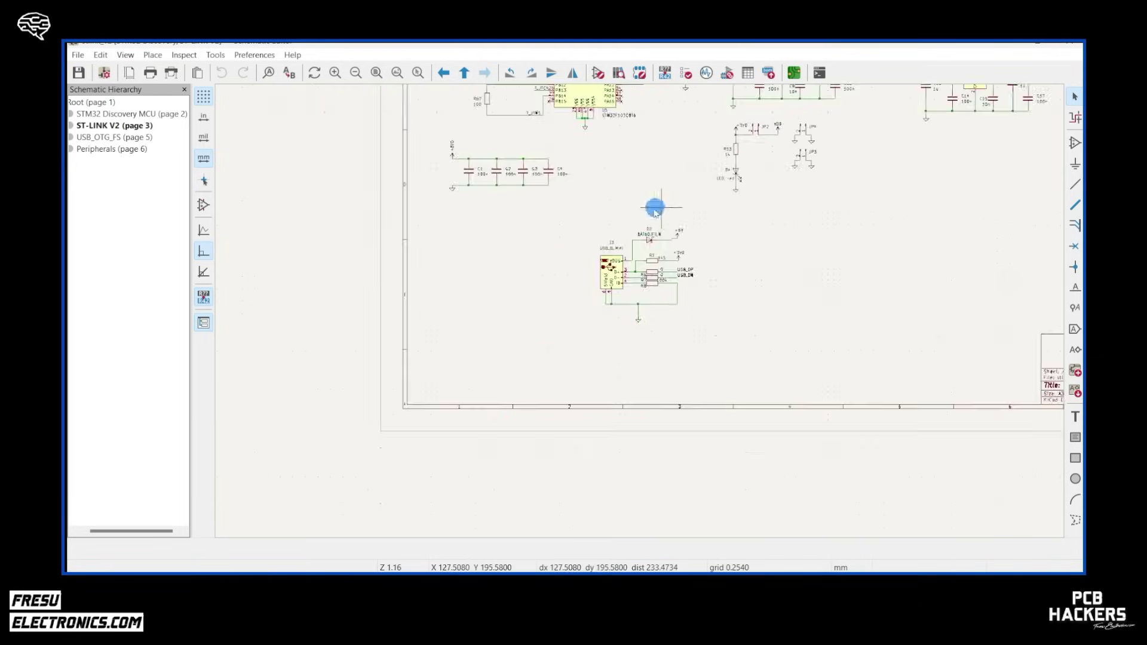
{"action": "middle_click_drag", "start_coordinate": [653, 217], "coordinate": [569, 389]}
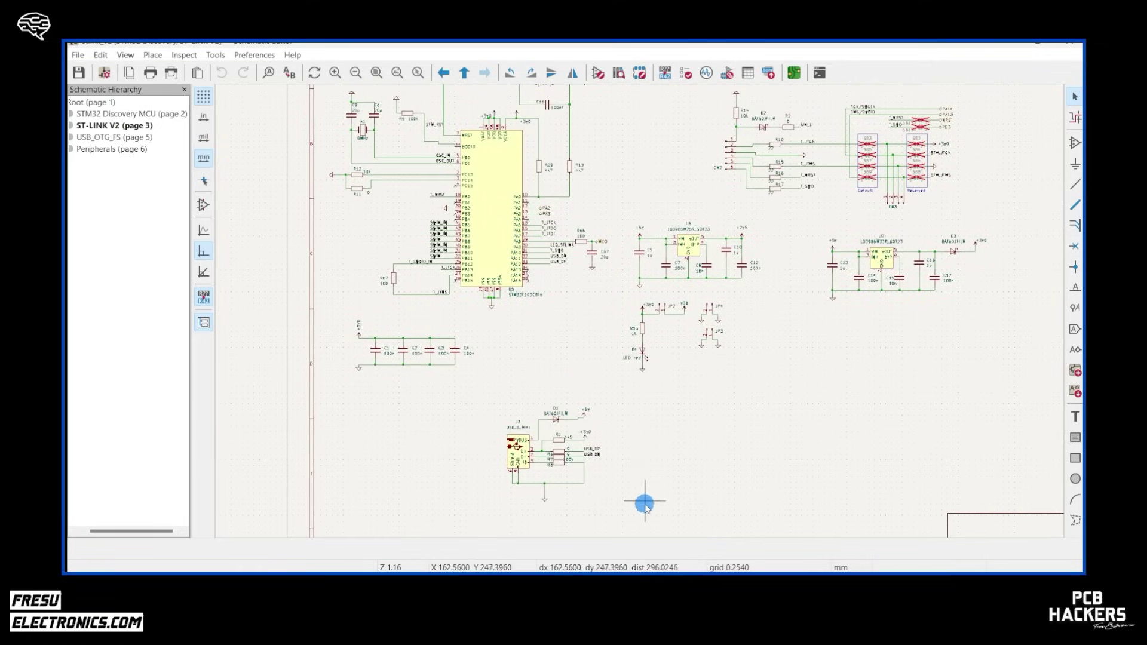
{"action": "scroll", "coordinate": [633, 487], "scroll_direction": "down", "scroll_amount": 1}
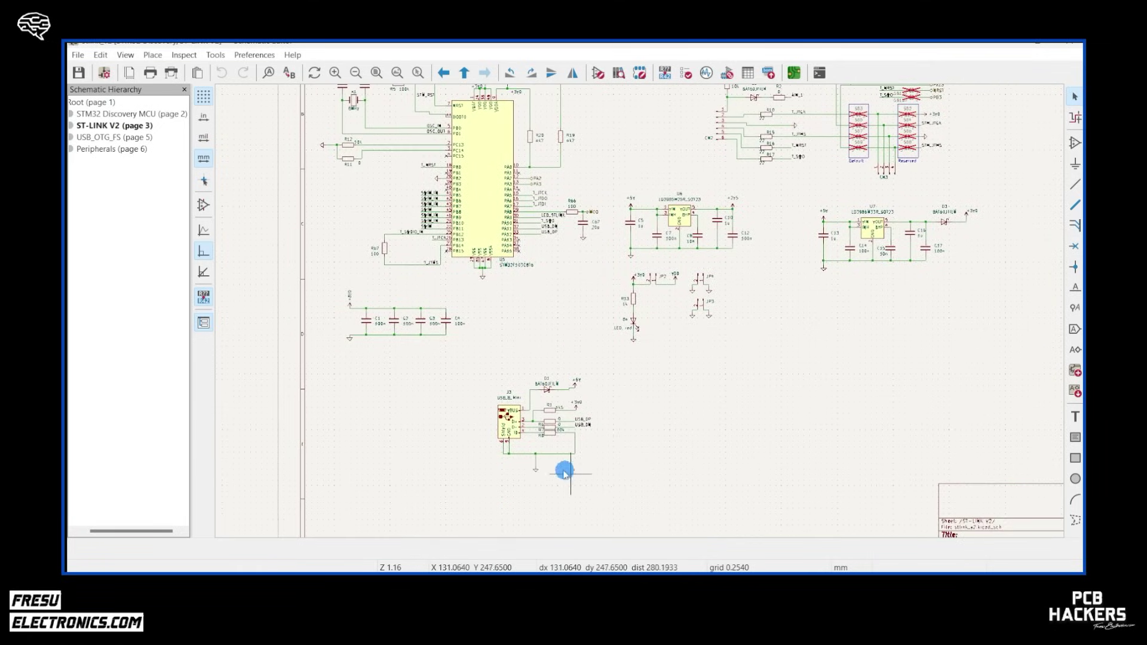
{"action": "scroll", "coordinate": [553, 471], "scroll_direction": "up", "scroll_amount": 2}
{"action": "scroll", "coordinate": [683, 233], "scroll_direction": "up", "scroll_amount": 2}
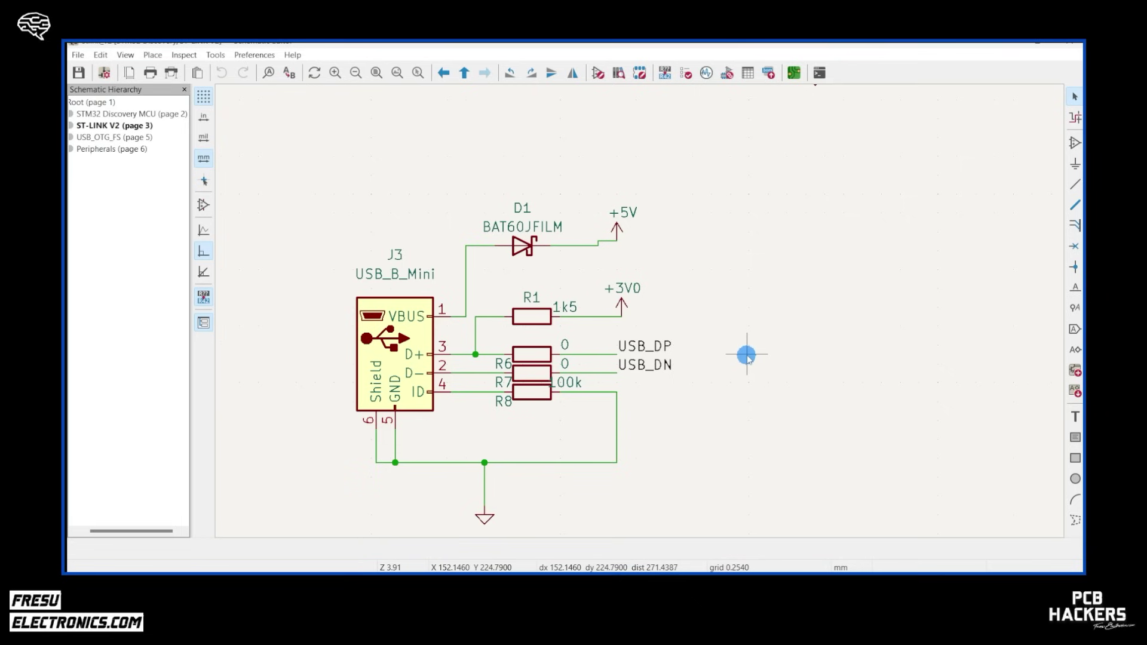
{"action": "scroll", "coordinate": [751, 356], "scroll_direction": "down", "scroll_amount": 3}
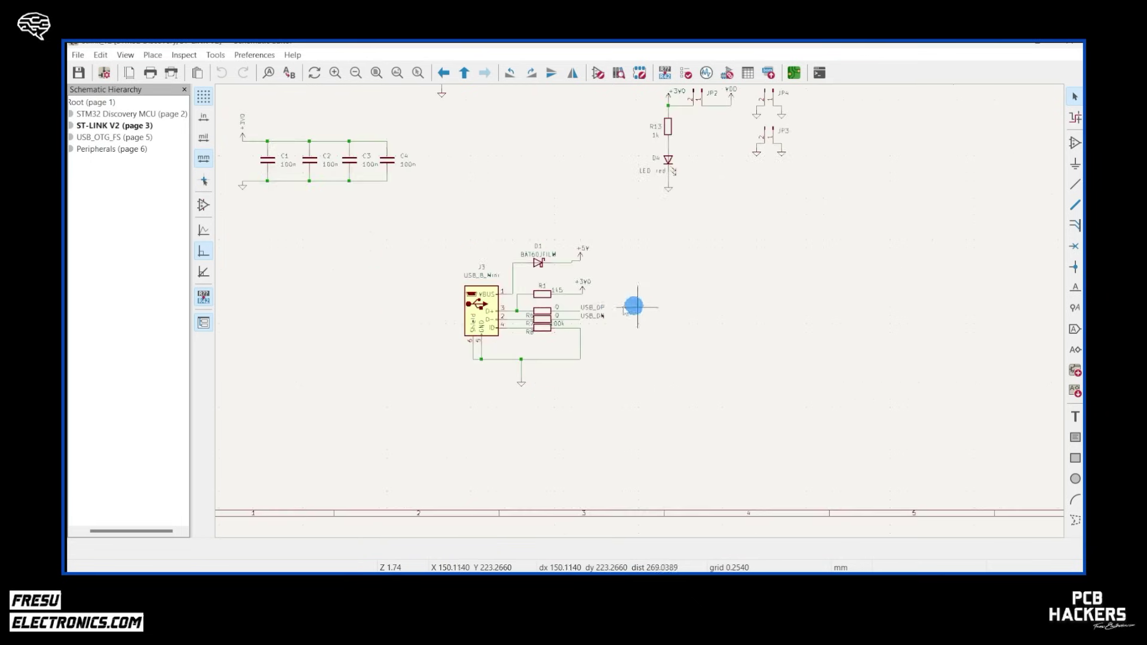
{"action": "scroll", "coordinate": [607, 256], "scroll_direction": "up", "scroll_amount": 3, "text": "shift"}
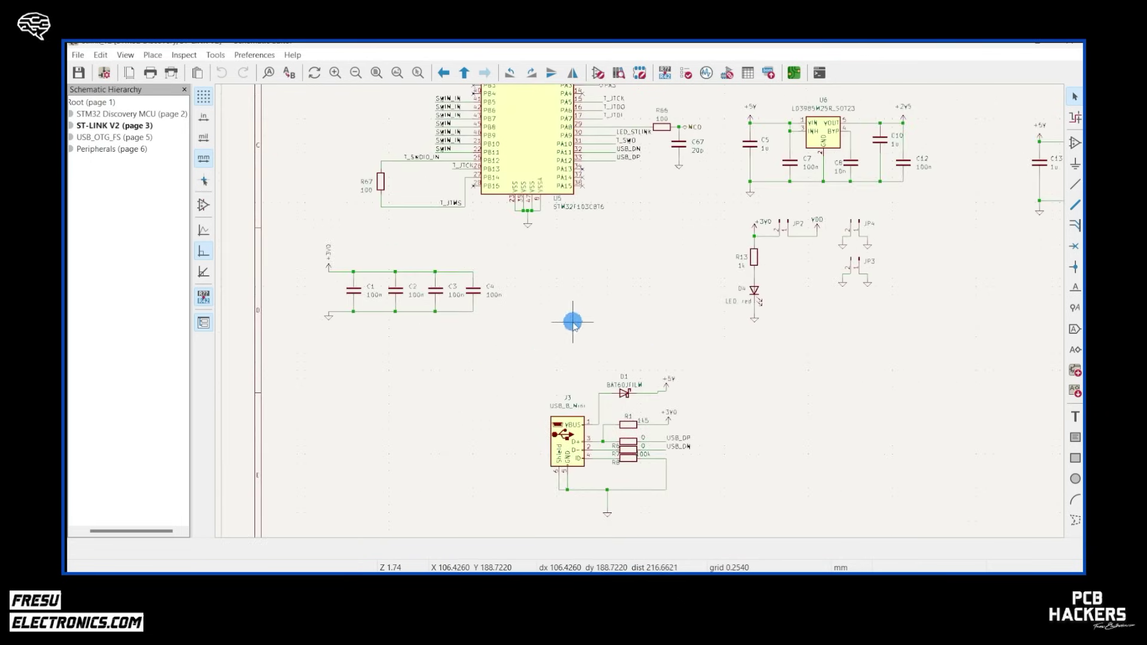
Open the USB_OTG_FS sheet (page 5) and zoom in on connector J1's pin labels and wiring.
{"action": "left_click", "coordinate": [99, 138]}
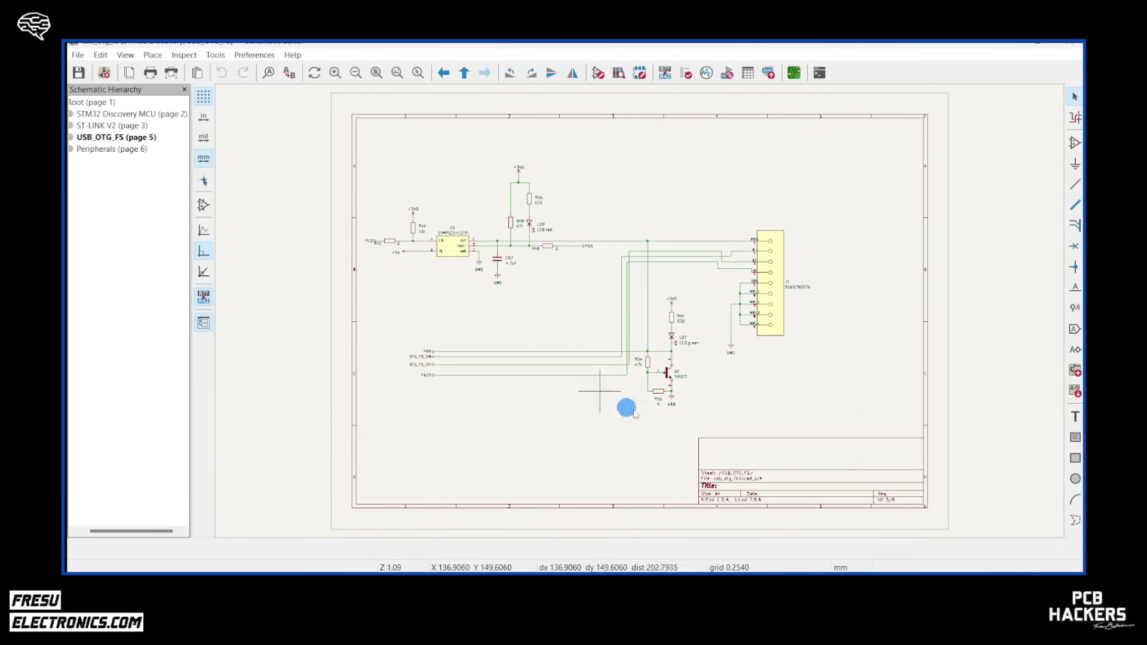
{"action": "scroll", "coordinate": [657, 287], "scroll_direction": "up", "scroll_amount": 3}
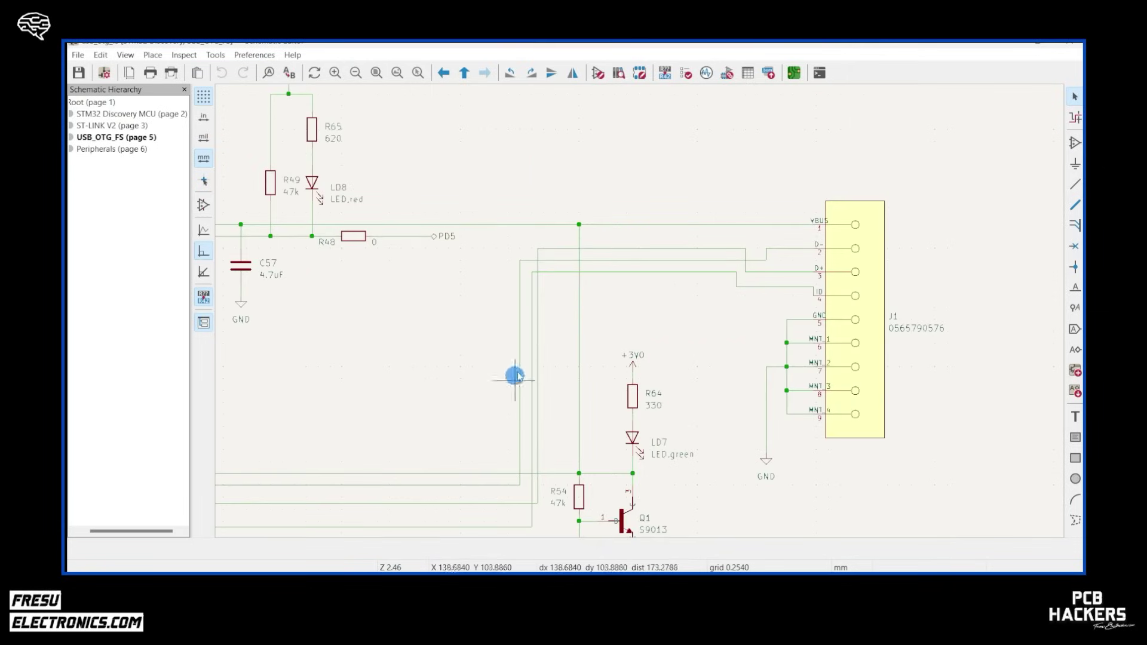
{"action": "scroll", "coordinate": [517, 374], "scroll_direction": "down", "scroll_amount": 3}
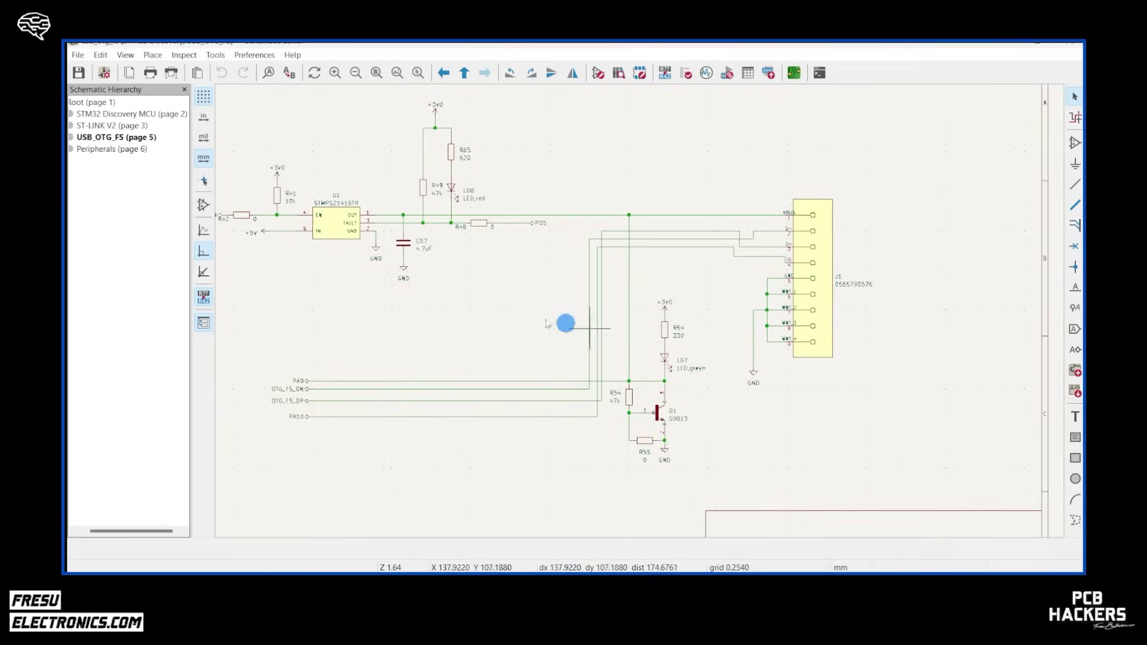
{"action": "middle_click_drag", "start_coordinate": [533, 315], "coordinate": [558, 328]}
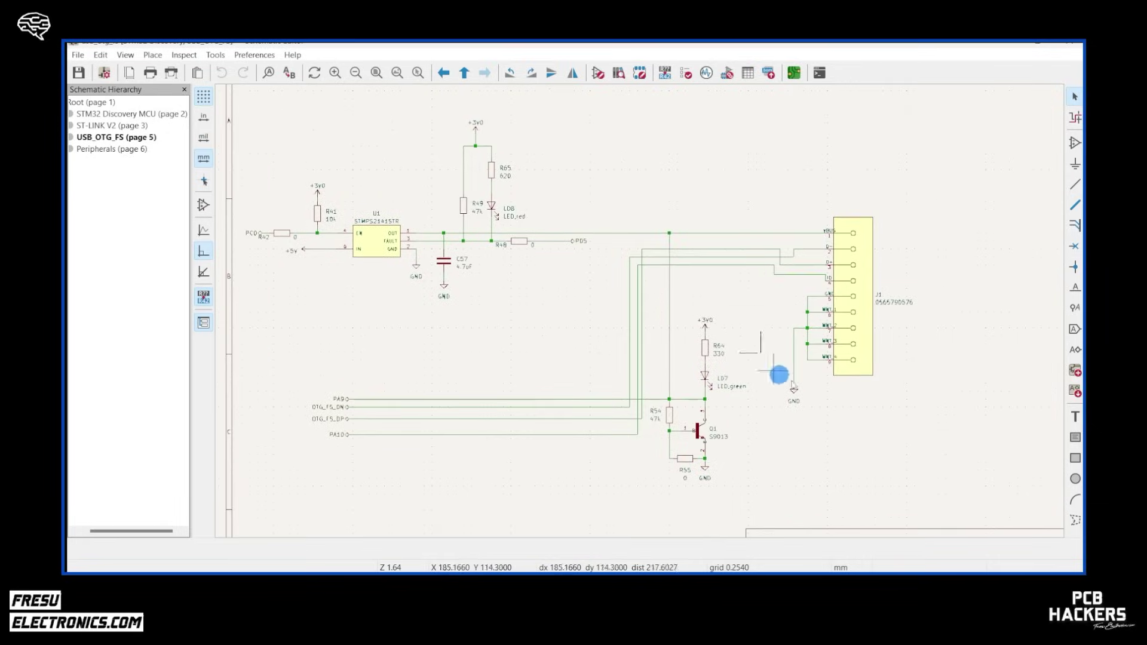
{"action": "scroll", "coordinate": [827, 282], "scroll_direction": "up", "scroll_amount": 3}
{"action": "middle_click_drag", "start_coordinate": [639, 309], "coordinate": [771, 288]}
{"action": "middle_click_drag", "start_coordinate": [363, 371], "coordinate": [572, 339]}
{"action": "scroll", "coordinate": [572, 339], "scroll_direction": "down", "scroll_amount": 3}
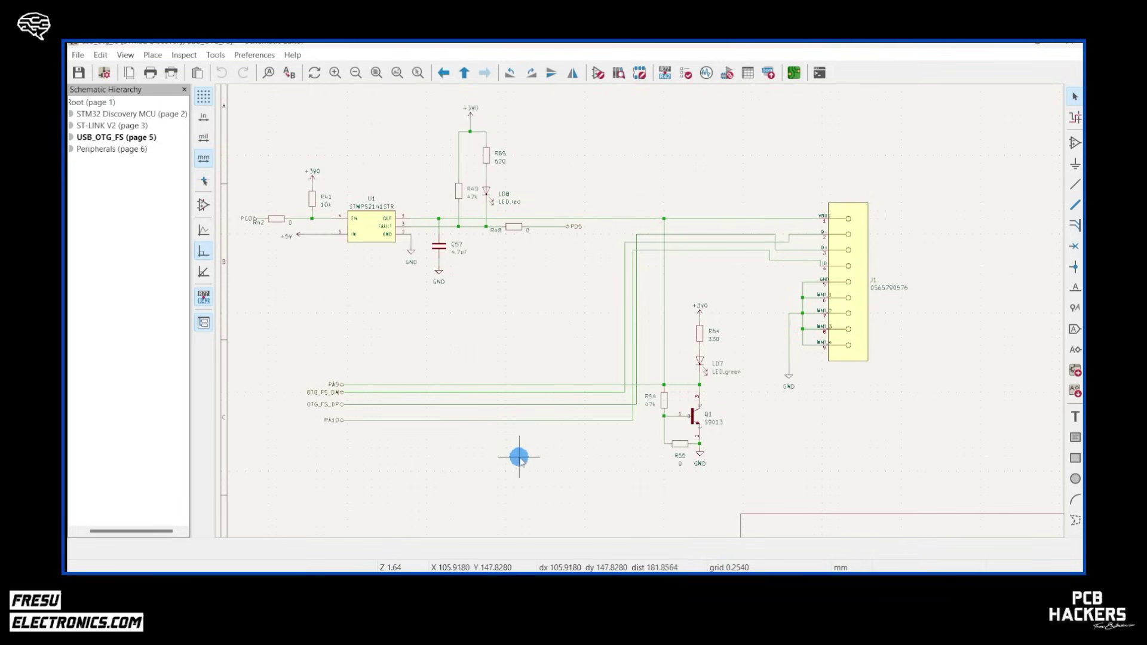
Open the Peripherals sheet (page 6) and zoom in on the SW1 reset circuit.
{"action": "left_click", "coordinate": [118, 151]}
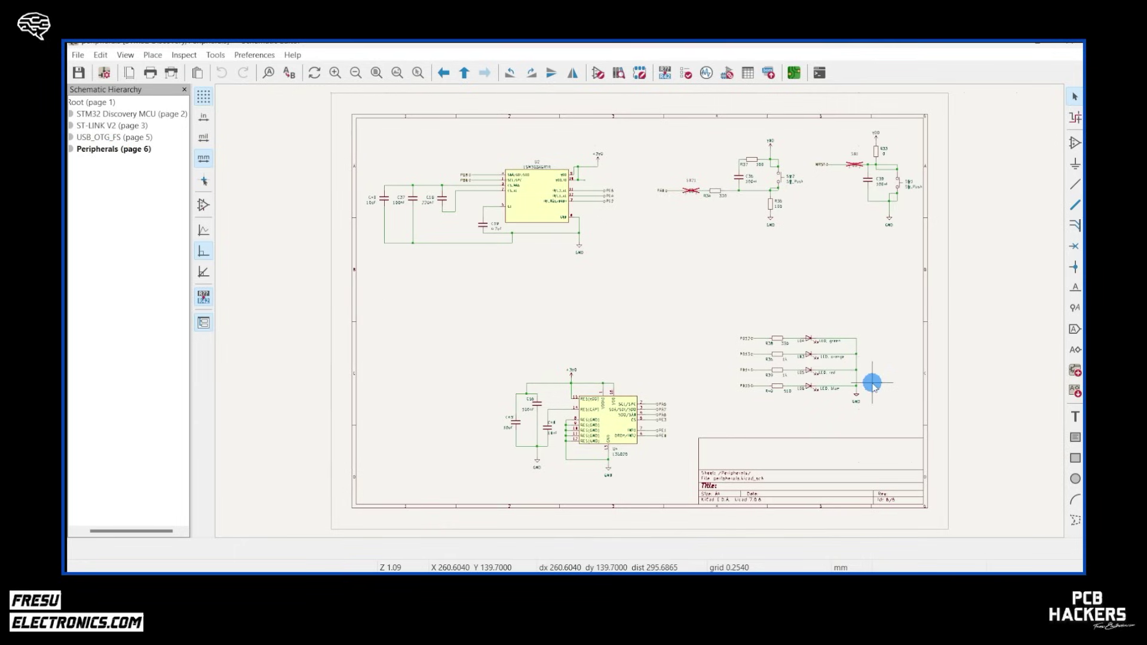
{"action": "scroll", "coordinate": [900, 174], "scroll_direction": "up", "scroll_amount": 3}
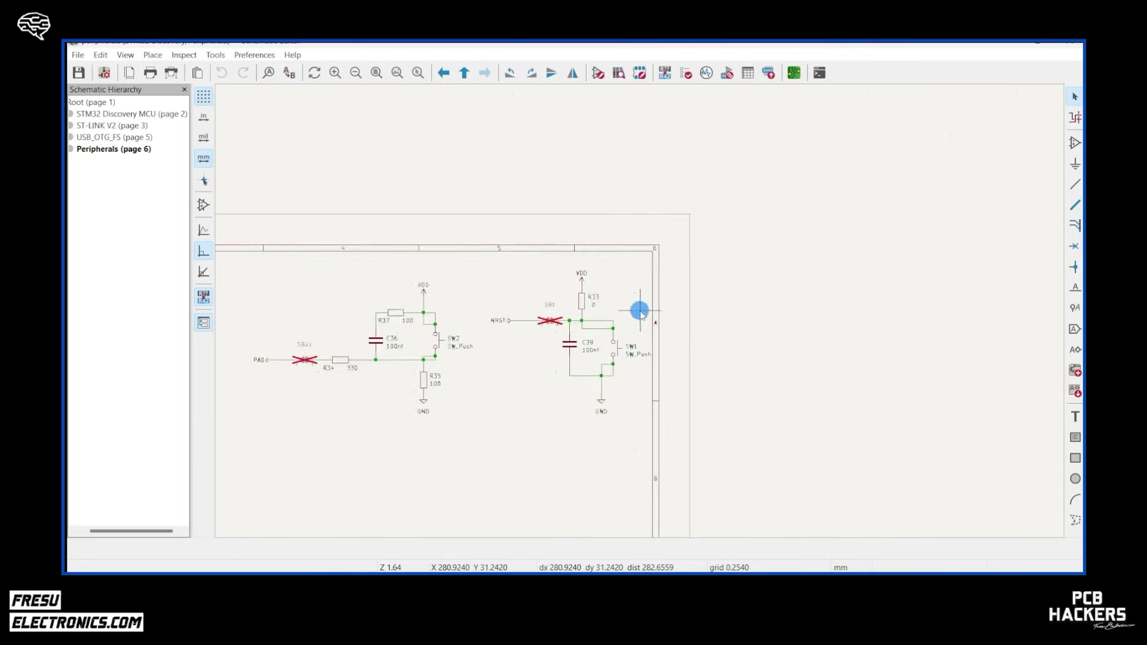
{"action": "scroll", "coordinate": [603, 391], "scroll_direction": "up", "scroll_amount": 5}
{"action": "scroll", "coordinate": [600, 394], "scroll_direction": "down", "scroll_amount": 3}
{"action": "scroll", "coordinate": [638, 312], "scroll_direction": "down", "scroll_amount": 2}
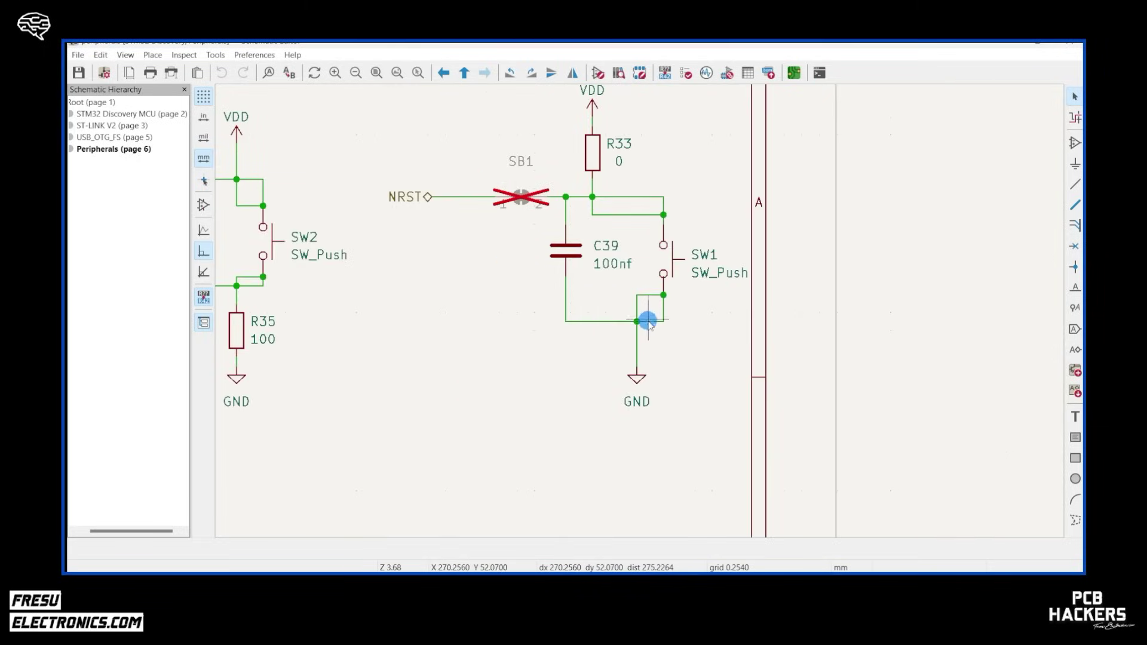
Finish the SW1 wires at the R33 junction and the GND junction.
{"action": "middle_click_drag", "start_coordinate": [594, 102], "coordinate": [589, 134]}
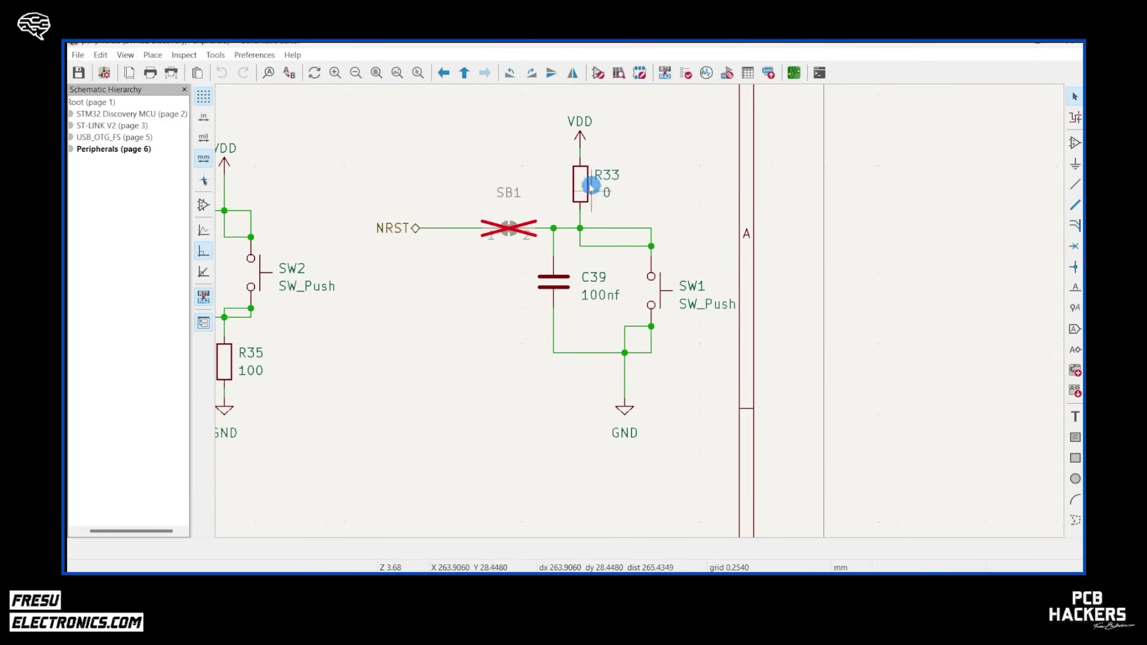
{"action": "left_click", "coordinate": [585, 238]}
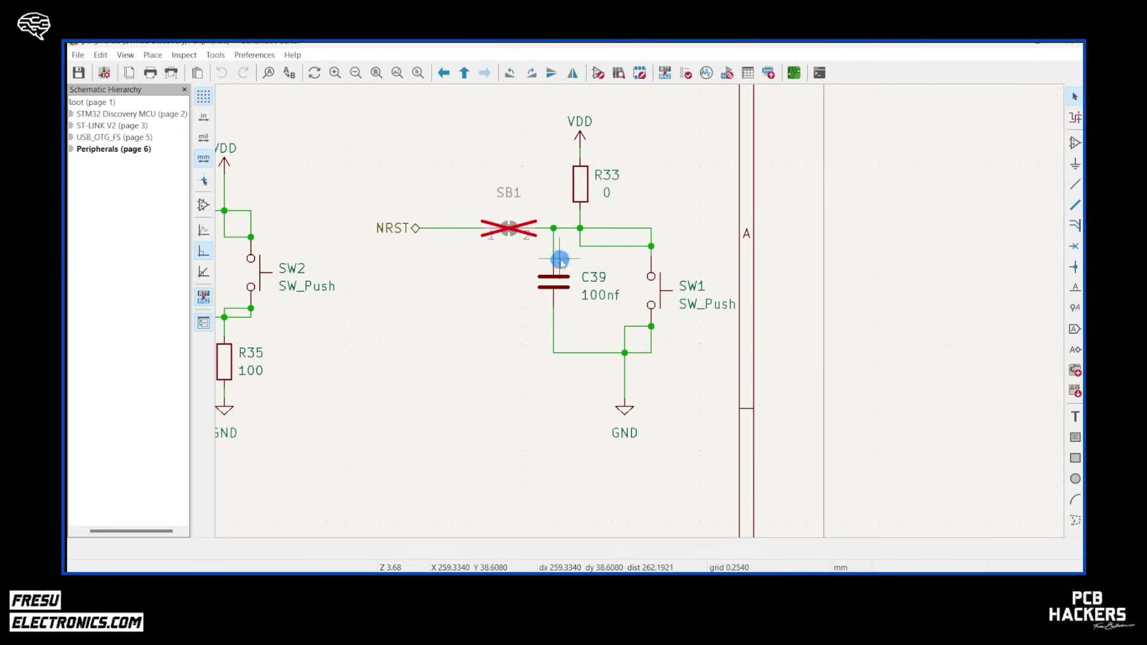
{"action": "left_click", "coordinate": [624, 353]}
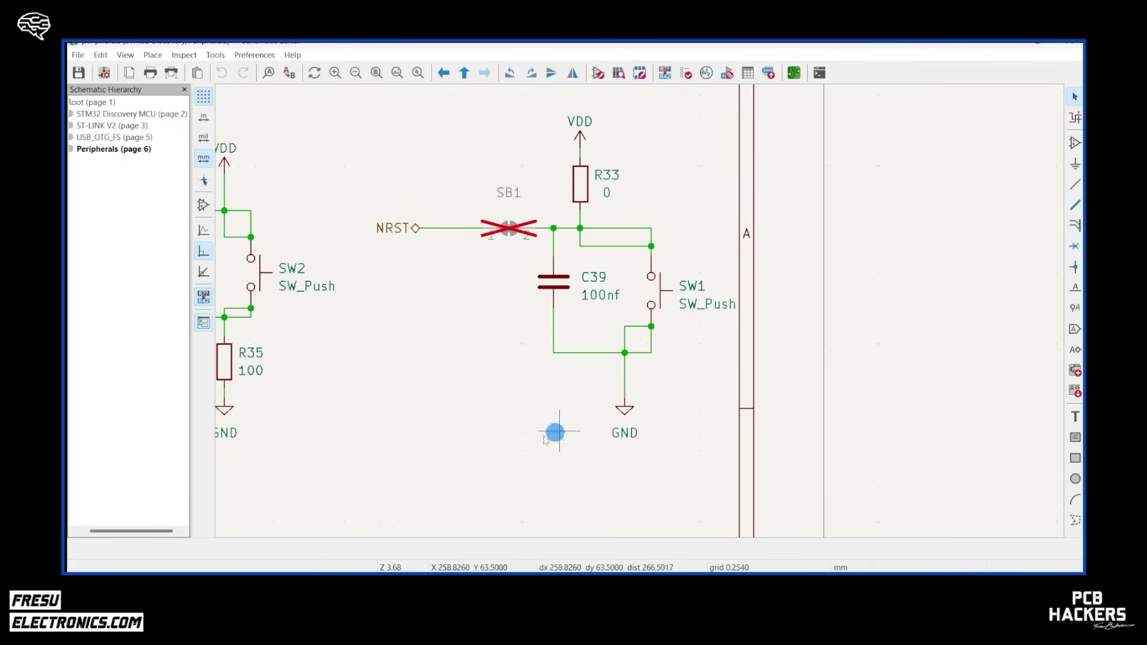
Pan past U2 and SW2 and zoom out to show the whole Peripherals sheet.
{"action": "middle_click_drag", "start_coordinate": [538, 436], "coordinate": [704, 402]}
{"action": "scroll", "coordinate": [618, 313], "scroll_direction": "down", "scroll_amount": 2}
{"action": "middle_click_drag", "start_coordinate": [618, 312], "coordinate": [766, 389]}
{"action": "scroll", "coordinate": [779, 387], "scroll_direction": "down", "scroll_amount": 3}
{"action": "middle_click_drag", "start_coordinate": [555, 307], "coordinate": [673, 266]}
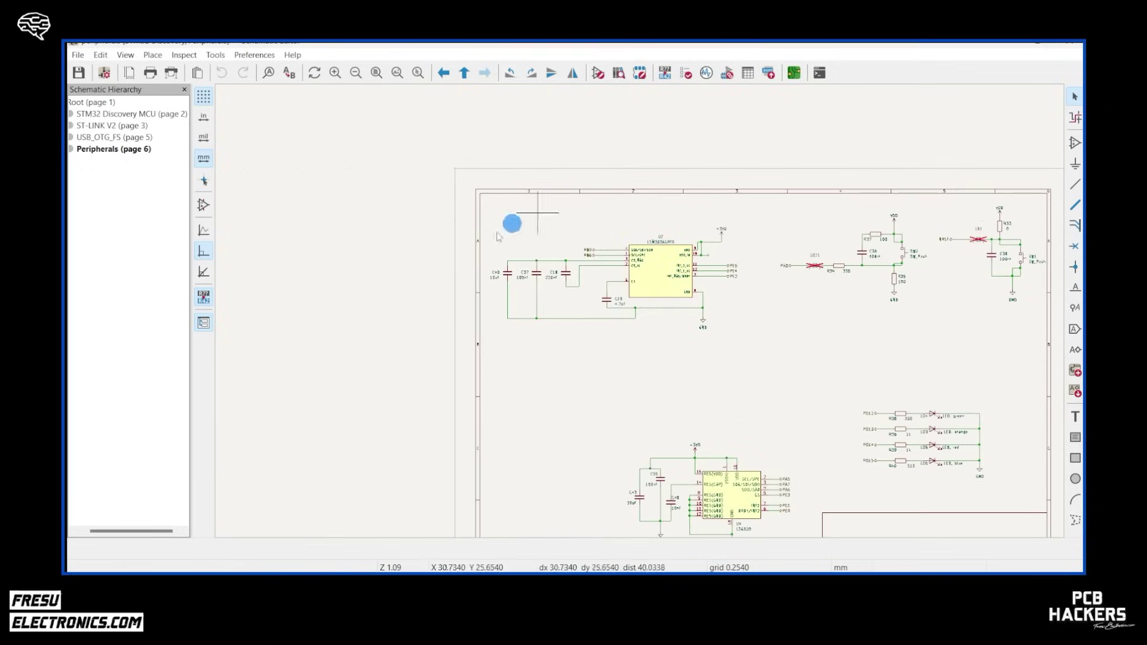
{"action": "middle_click_drag", "start_coordinate": [738, 412], "coordinate": [570, 238]}
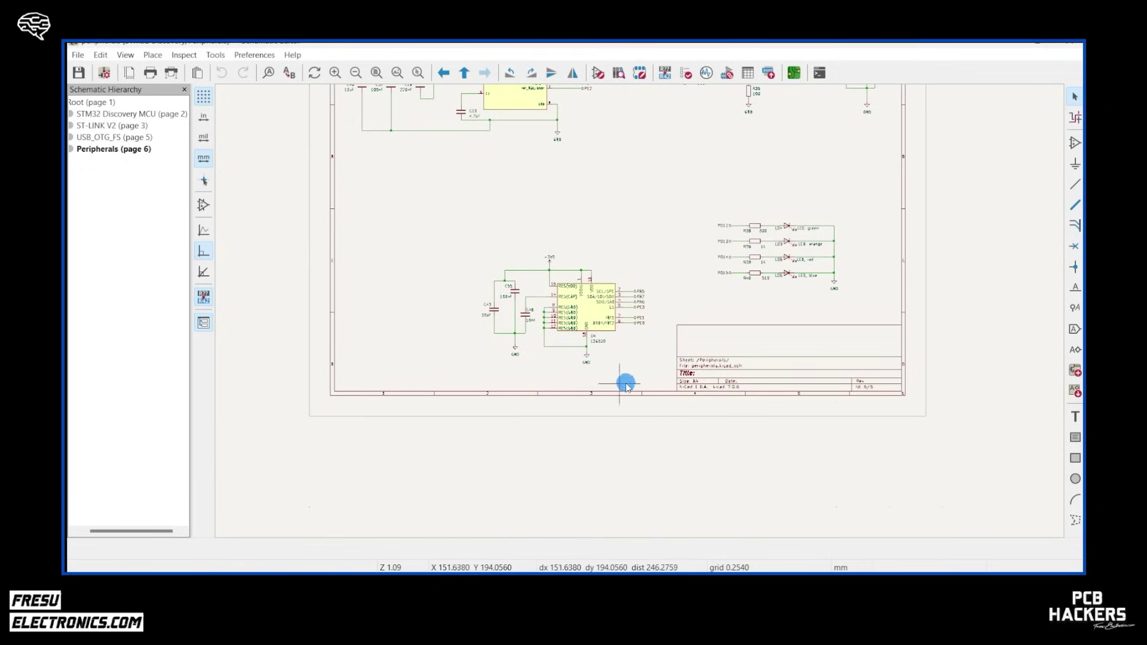
{"action": "scroll", "coordinate": [626, 383], "scroll_direction": "up", "scroll_amount": 4}
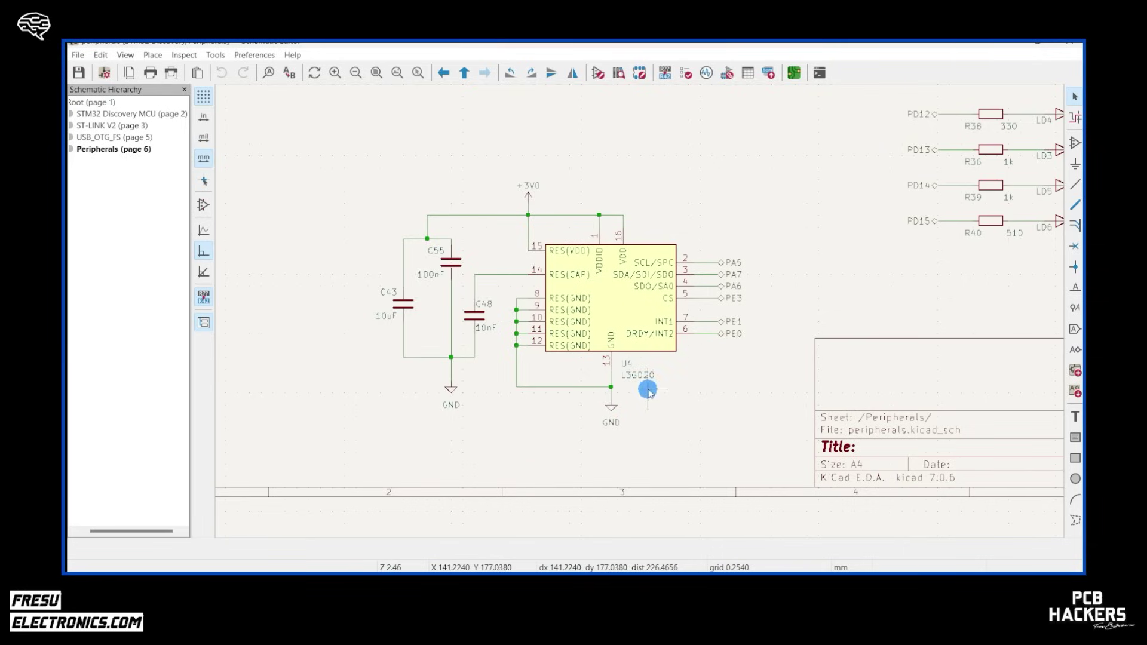
{"action": "scroll", "coordinate": [635, 303], "scroll_direction": "down", "scroll_amount": 5}
{"action": "scroll", "coordinate": [614, 324], "scroll_direction": "up", "scroll_amount": 2}
{"action": "middle_click_drag", "start_coordinate": [614, 323], "coordinate": [586, 376]}
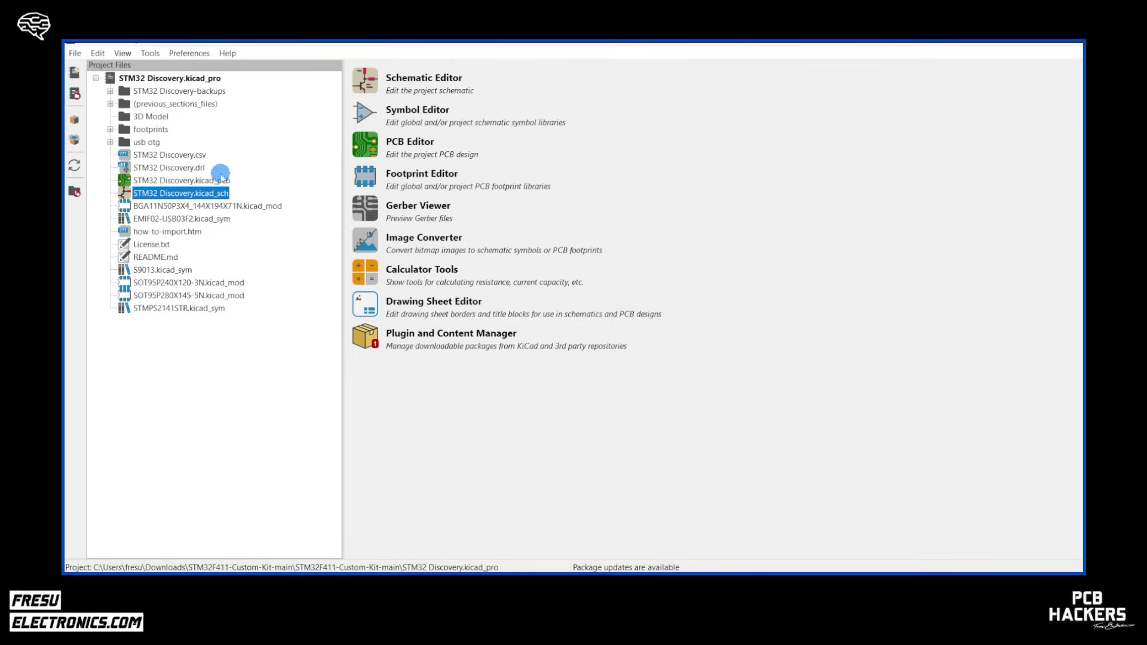
Open STM32 Discovery.kicad_pcb, check its title block, then zoom back to the board.
{"action": "double_click", "coordinate": [222, 180]}
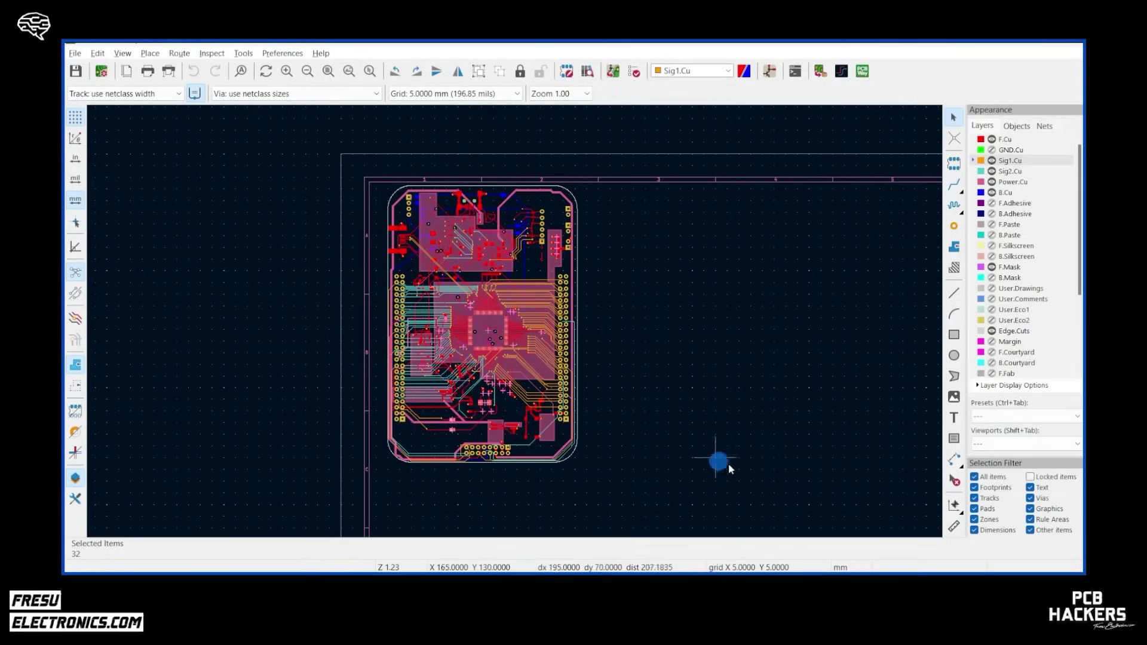
{"action": "middle_click_drag", "start_coordinate": [742, 469], "coordinate": [747, 440]}
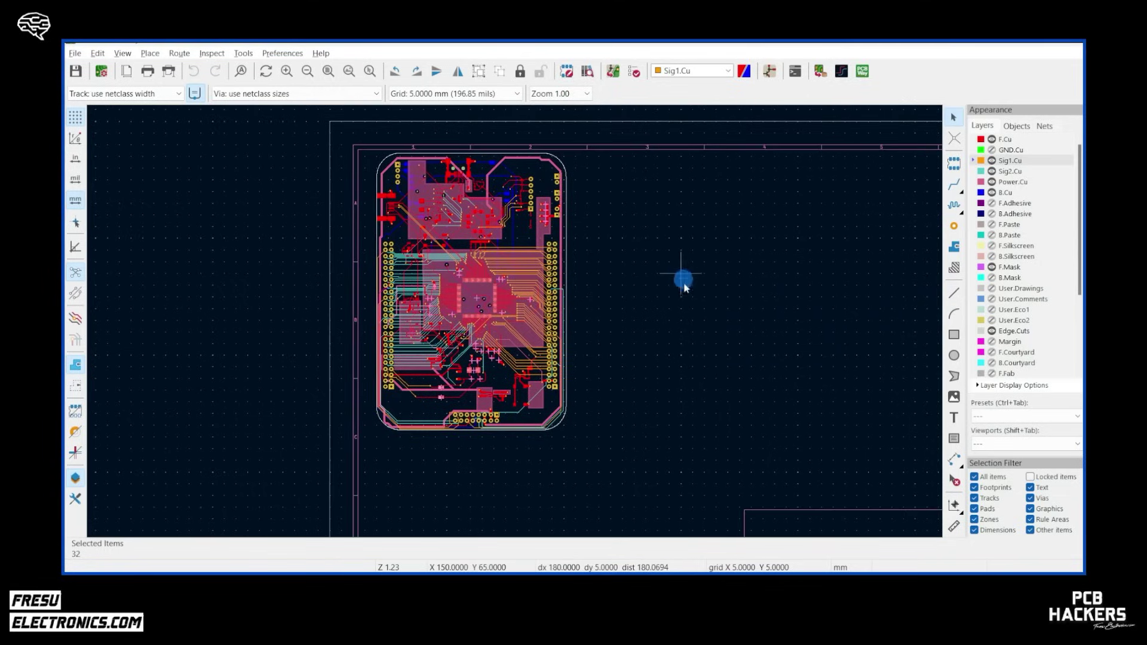
{"action": "scroll", "coordinate": [617, 300], "scroll_direction": "down", "scroll_amount": 4}
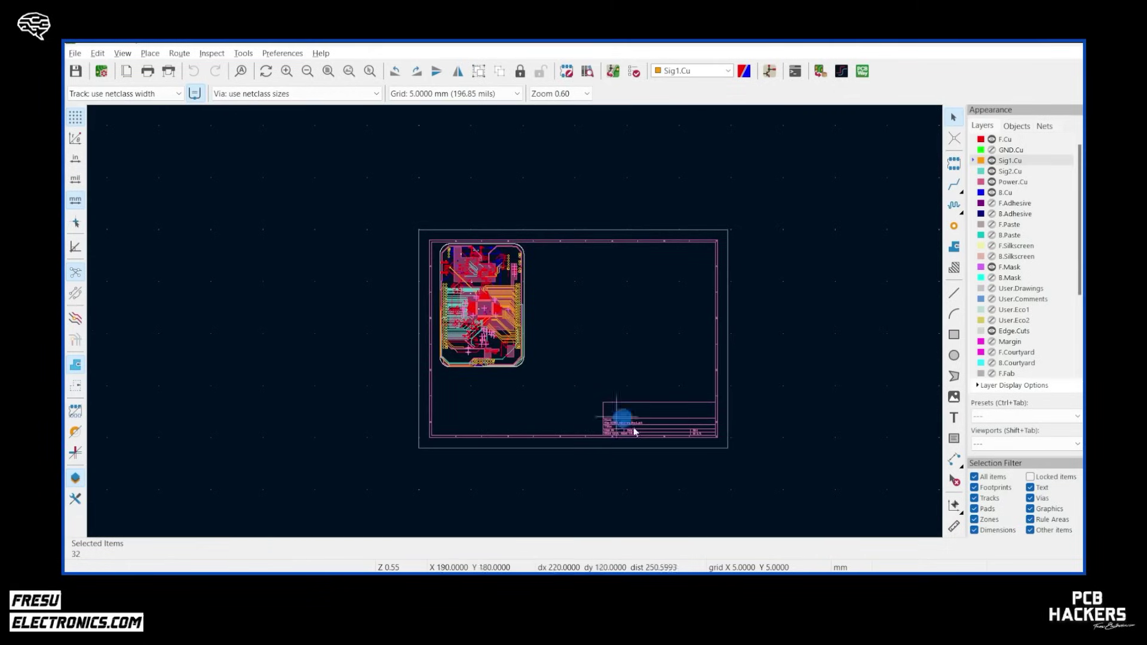
{"action": "scroll", "coordinate": [648, 441], "scroll_direction": "up", "scroll_amount": 4}
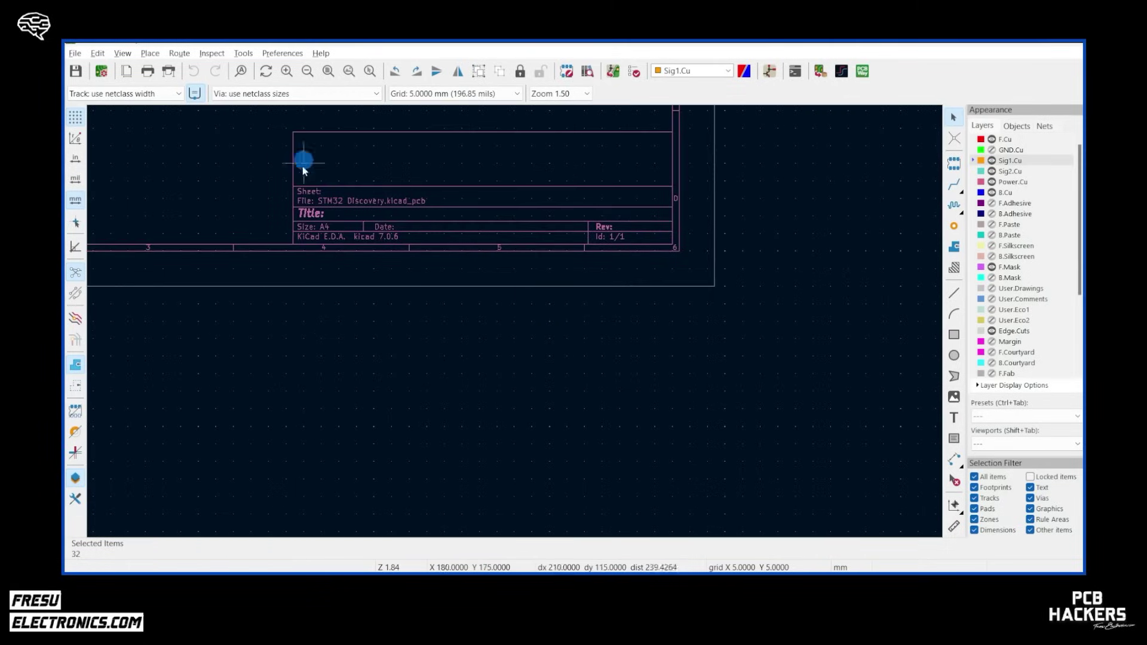
{"action": "middle_click_drag", "start_coordinate": [356, 162], "coordinate": [519, 317]}
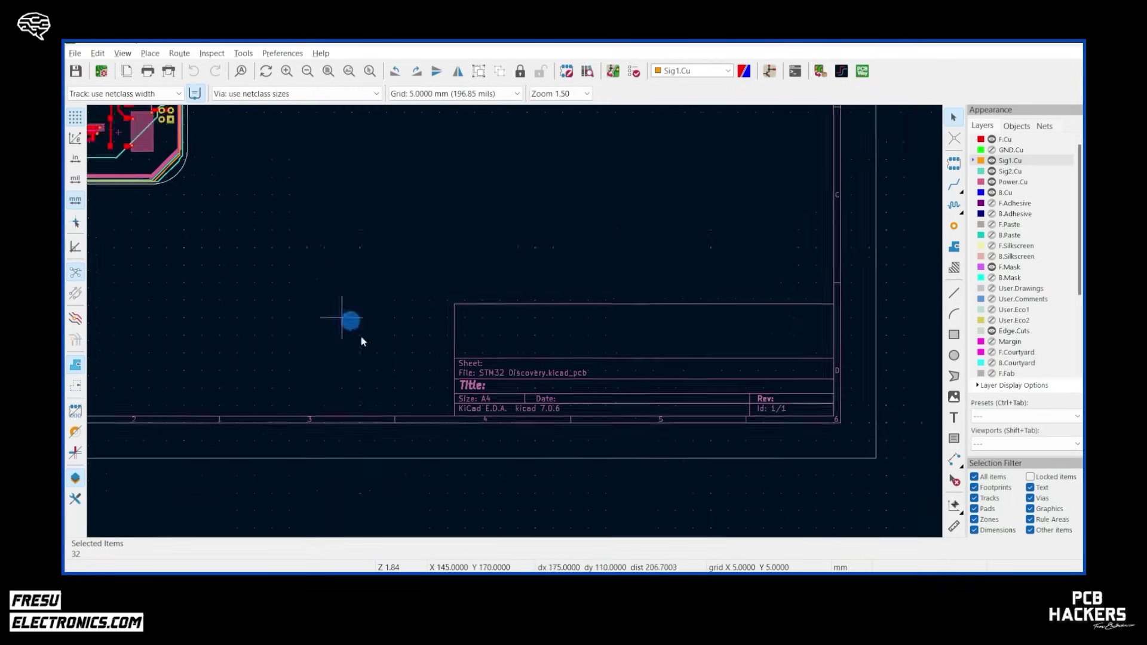
{"action": "scroll", "coordinate": [378, 348], "scroll_direction": "down", "scroll_amount": 2}
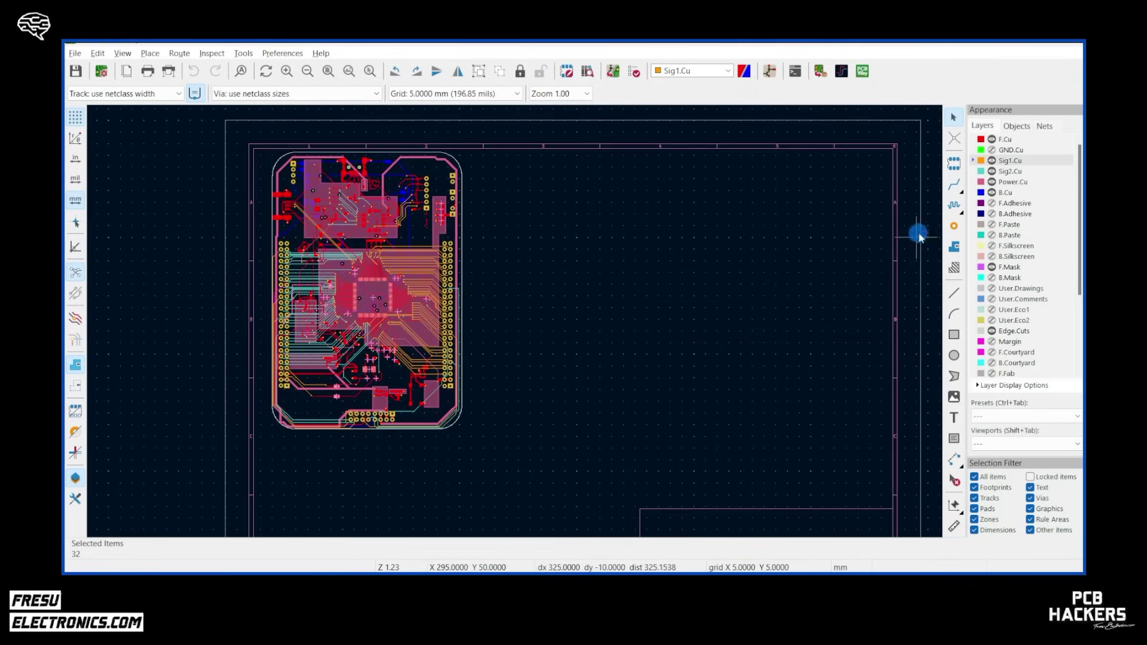
Show the GND.Cu copper pour and inspect it on the board.
{"action": "scroll", "coordinate": [375, 293], "scroll_direction": "up", "scroll_amount": 4}
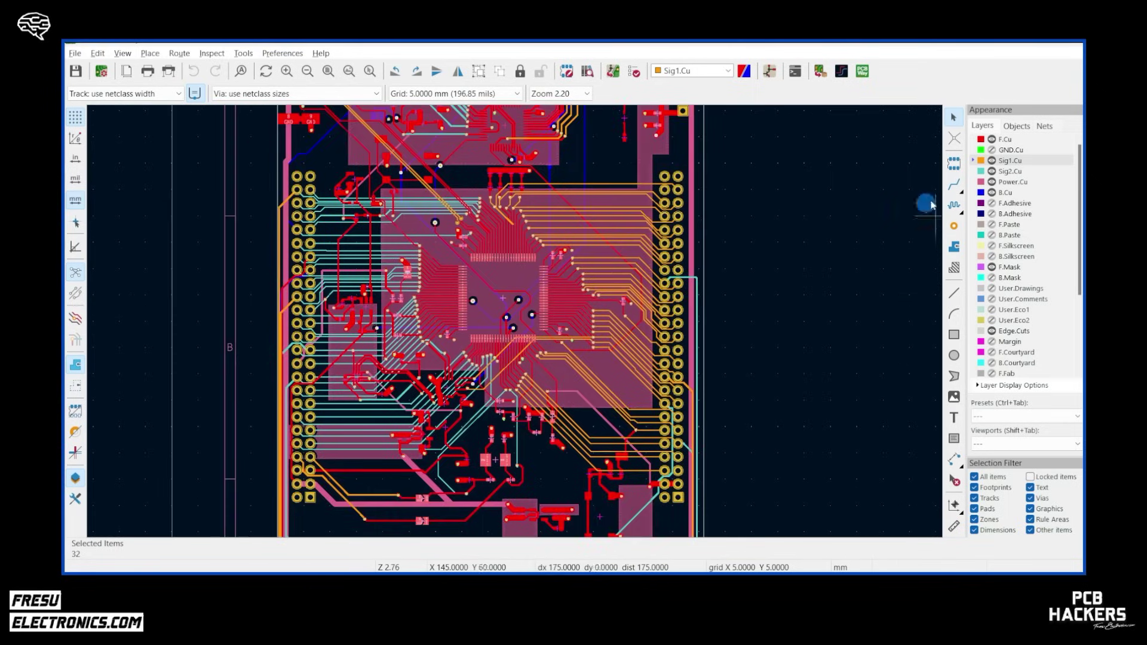
{"action": "left_click", "coordinate": [991, 149]}
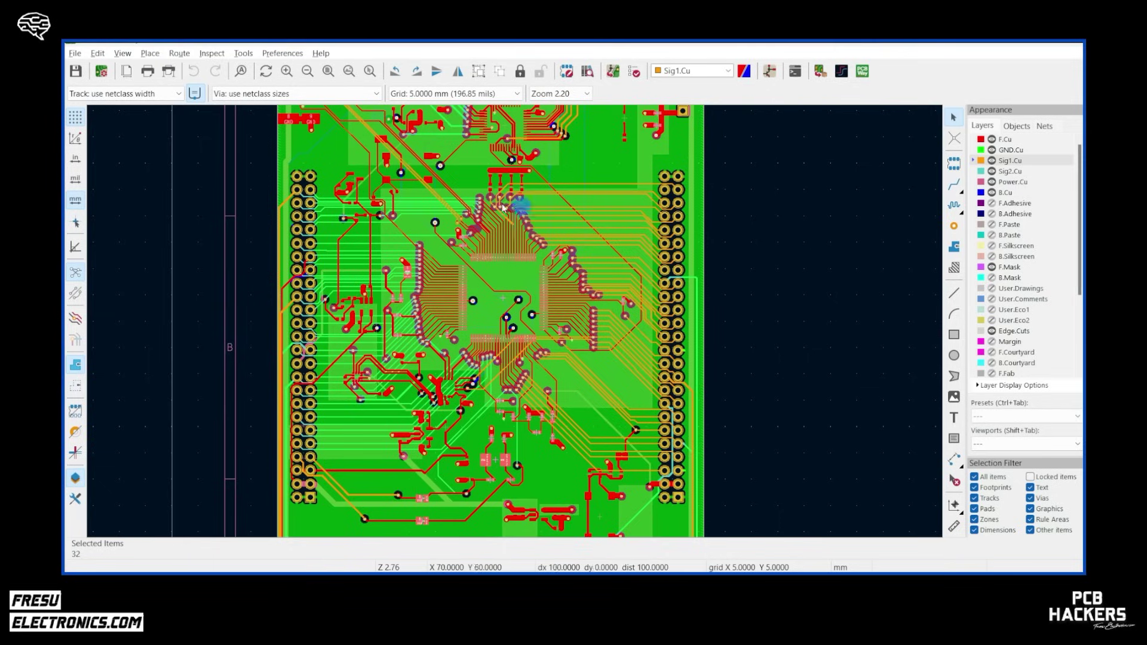
{"action": "scroll", "coordinate": [583, 302], "scroll_direction": "down", "scroll_amount": 2}
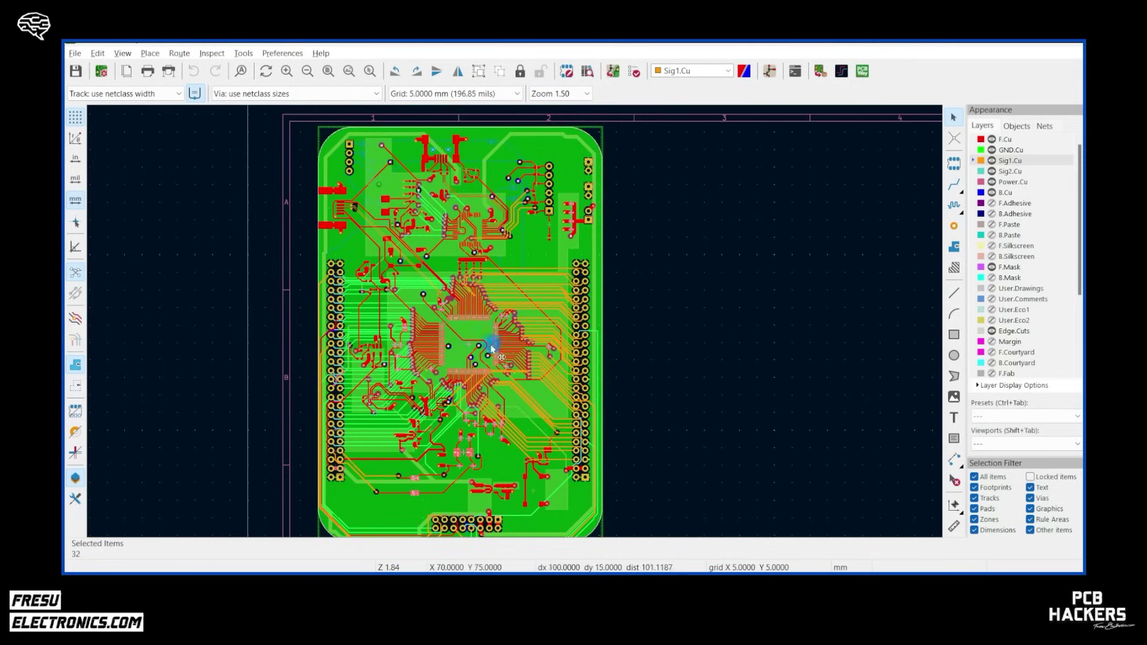
{"action": "scroll", "coordinate": [492, 349], "scroll_direction": "up", "scroll_amount": 5}
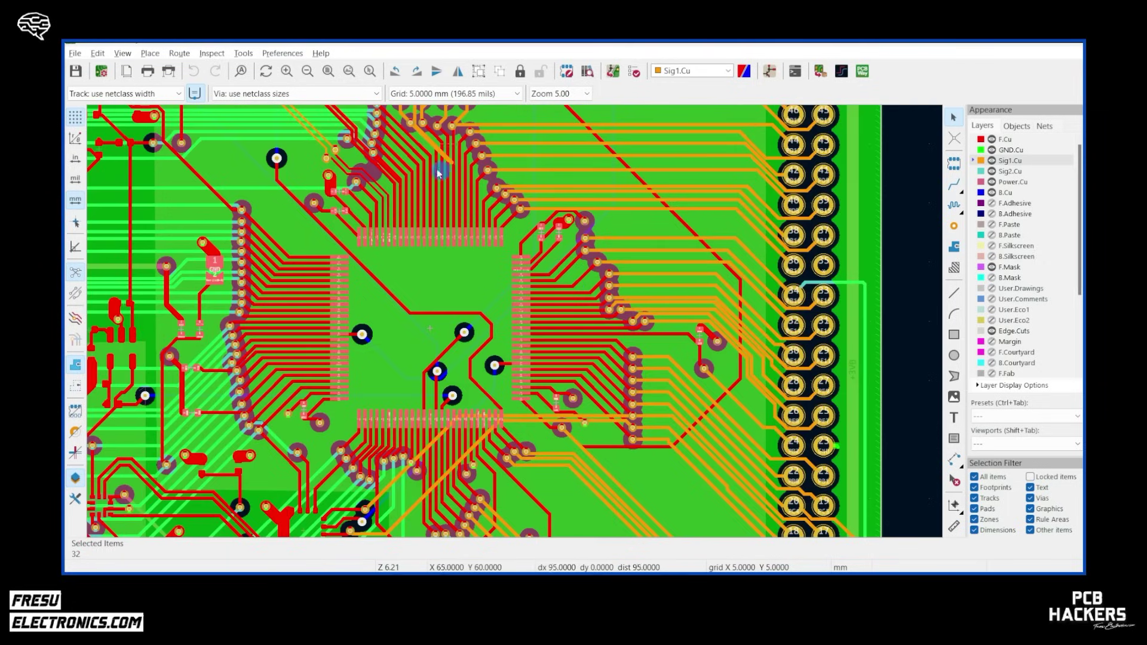
{"action": "scroll", "coordinate": [299, 415], "scroll_direction": "down", "scroll_amount": 3, "text": "shift"}
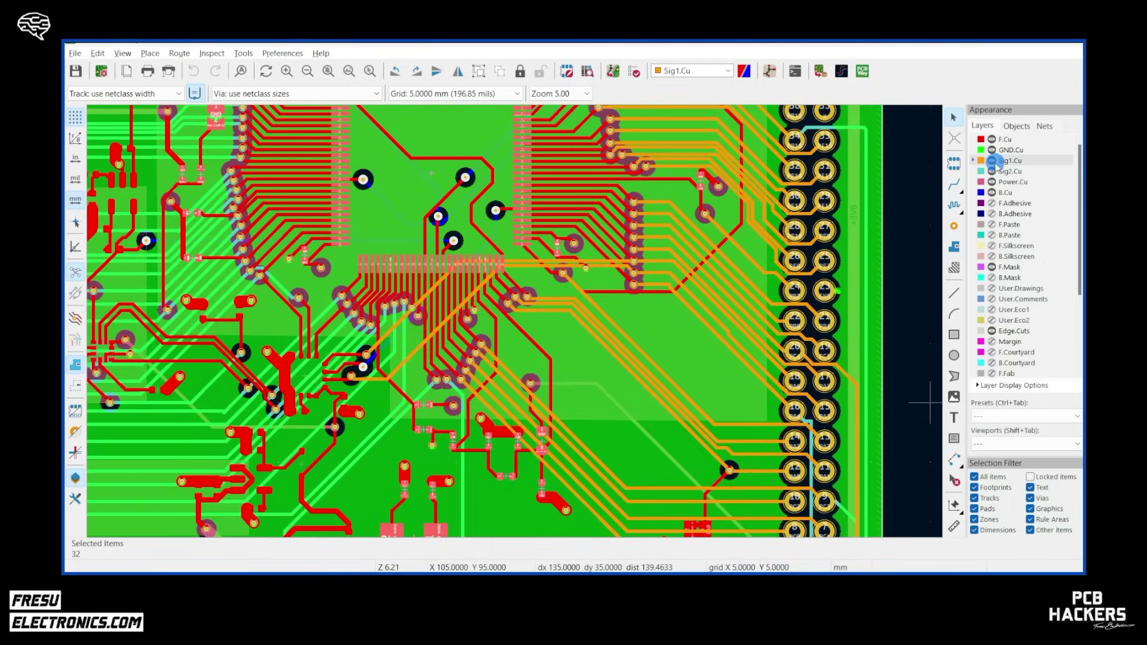
Hide Sig1.Cu, GND.Cu, Sig2.Cu, Power.Cu and B.Cu so only F.Cu remains.
{"action": "left_click", "coordinate": [992, 161]}
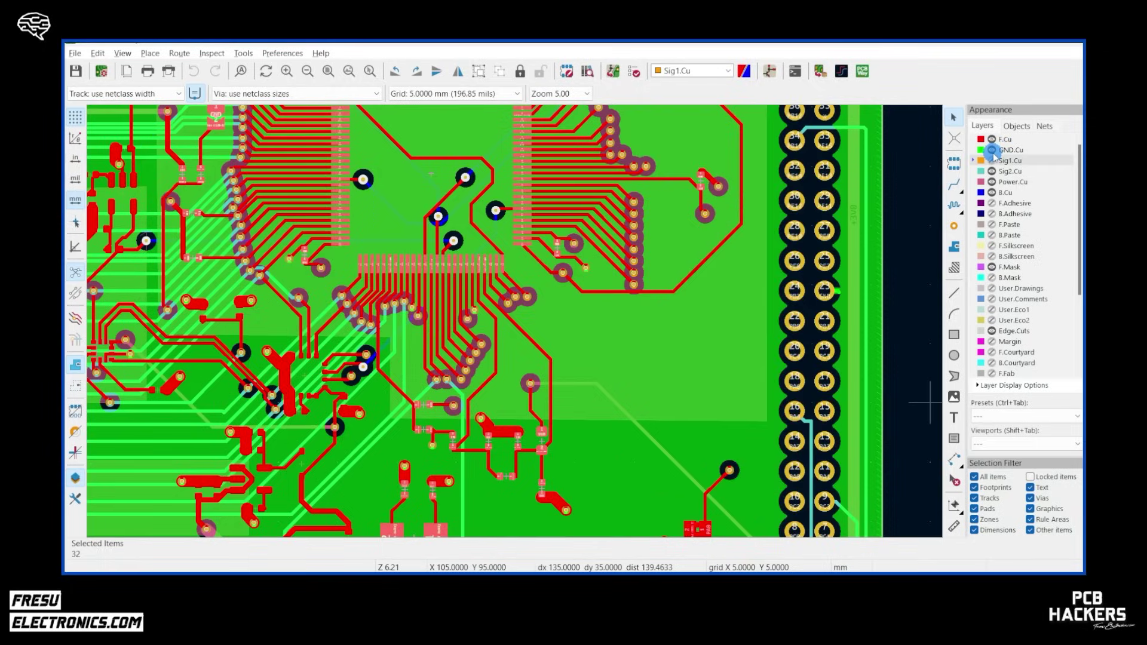
{"action": "left_click", "coordinate": [992, 150]}
{"action": "left_click", "coordinate": [991, 171]}
{"action": "left_click", "coordinate": [992, 182]}
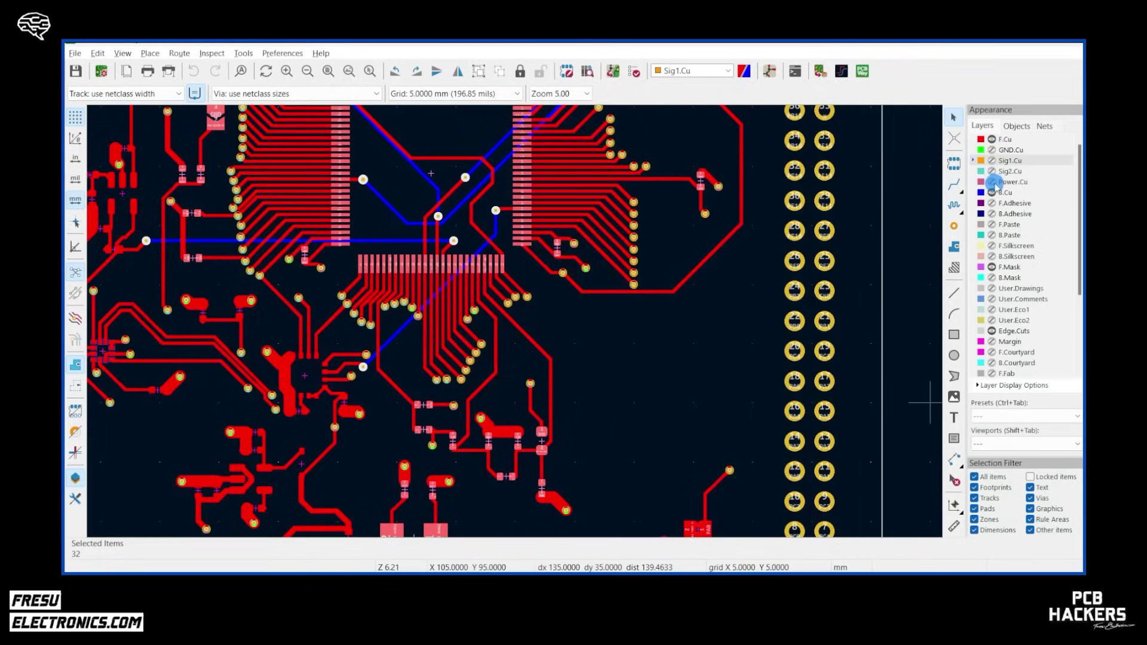
{"action": "scroll", "coordinate": [653, 264], "scroll_direction": "down", "scroll_amount": 2}
{"action": "left_click", "coordinate": [991, 192]}
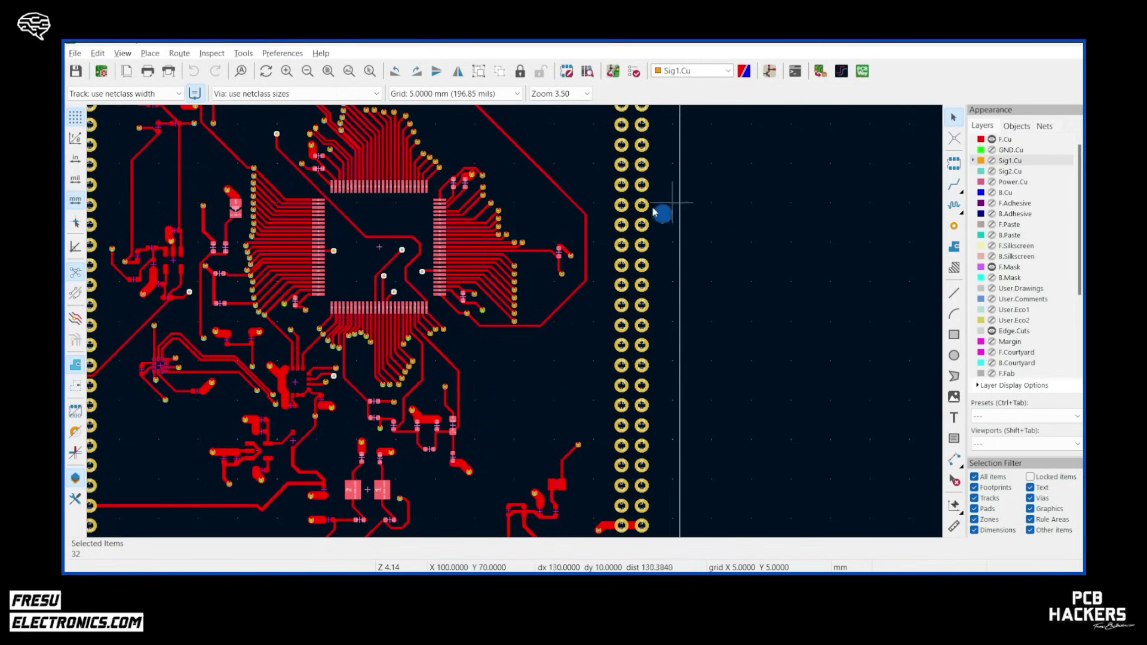
{"action": "left_click", "coordinate": [101, 71]}
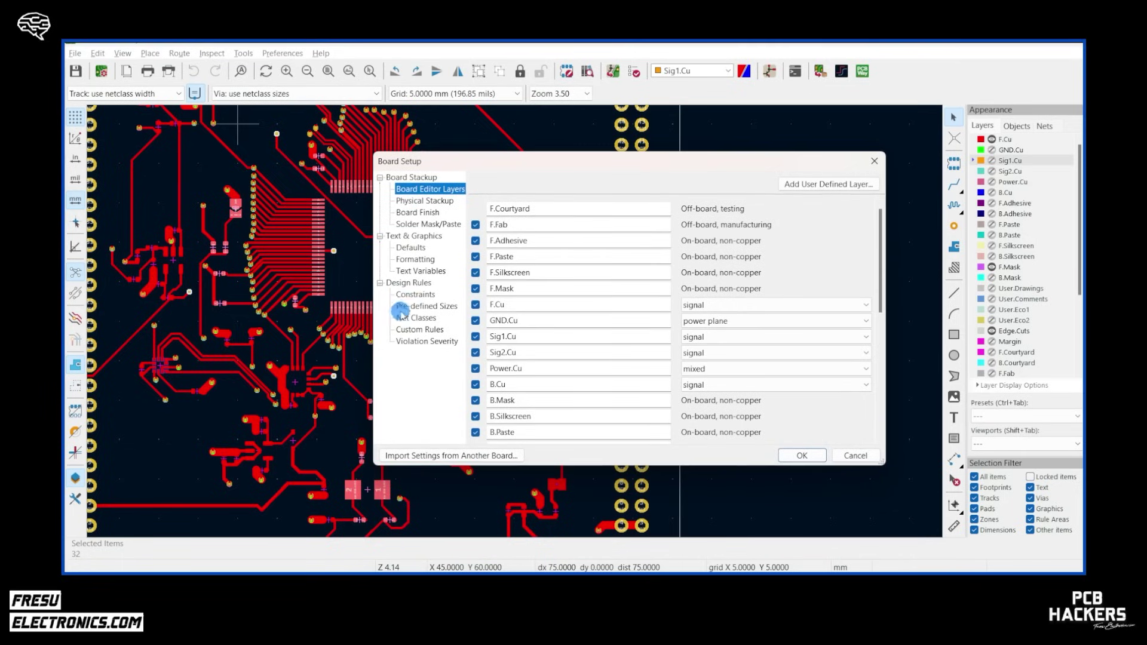
{"action": "left_click", "coordinate": [421, 200]}
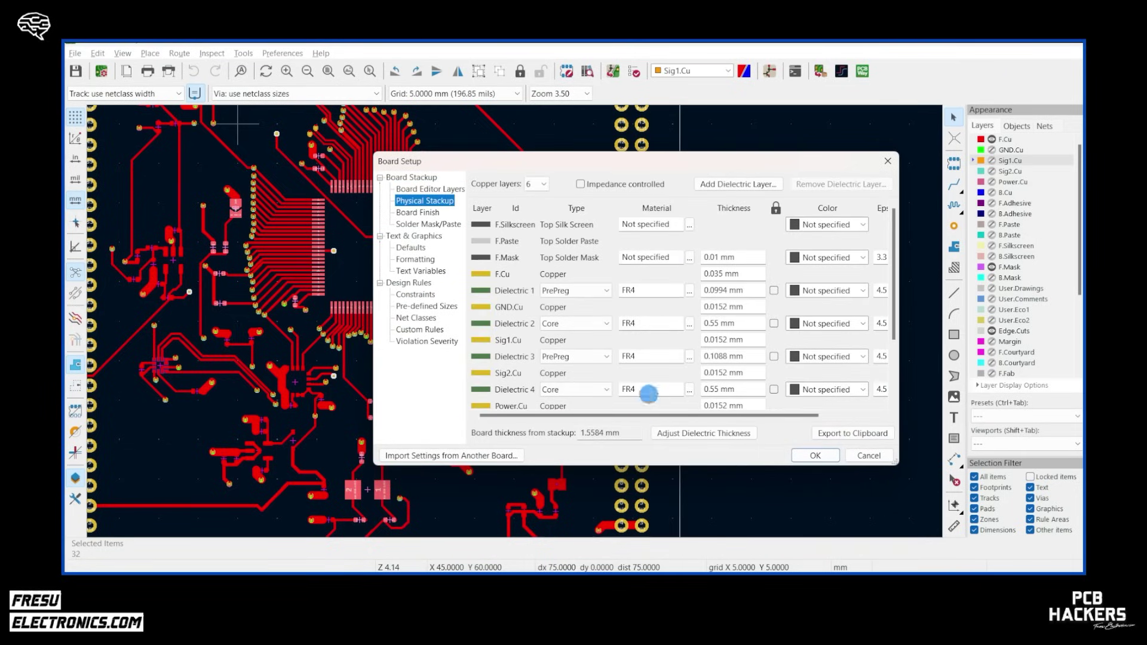
{"action": "scroll", "coordinate": [663, 358], "scroll_direction": "down", "scroll_amount": 2}
{"action": "scroll", "coordinate": [681, 382], "scroll_direction": "down", "scroll_amount": 1}
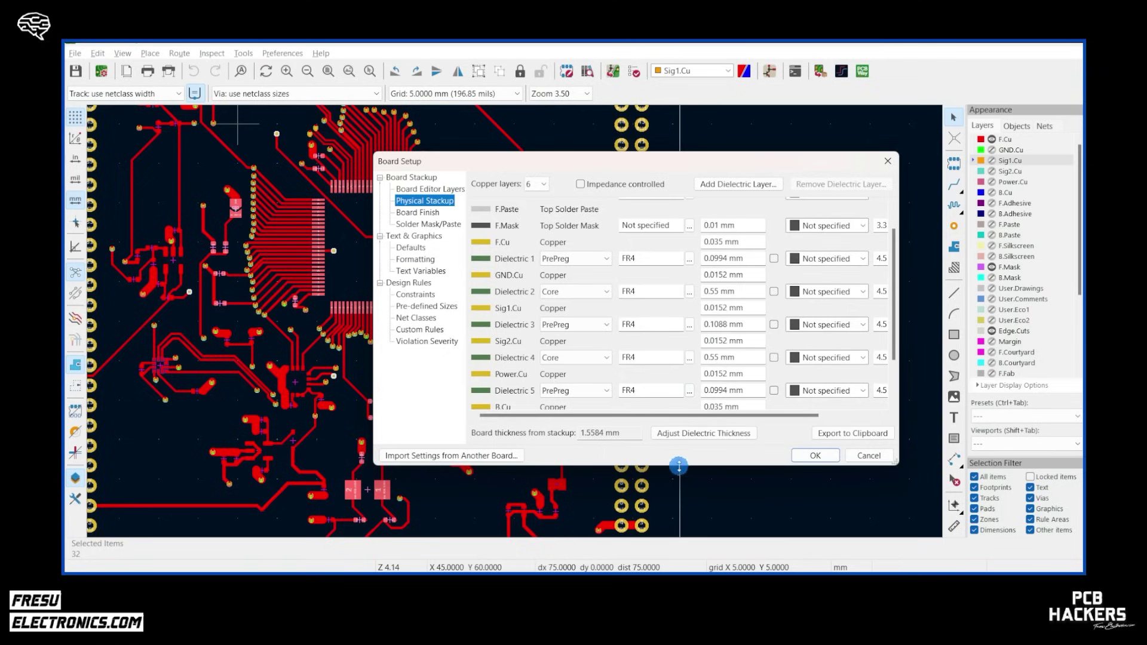
{"action": "left_click_drag", "start_coordinate": [679, 466], "coordinate": [678, 543]}
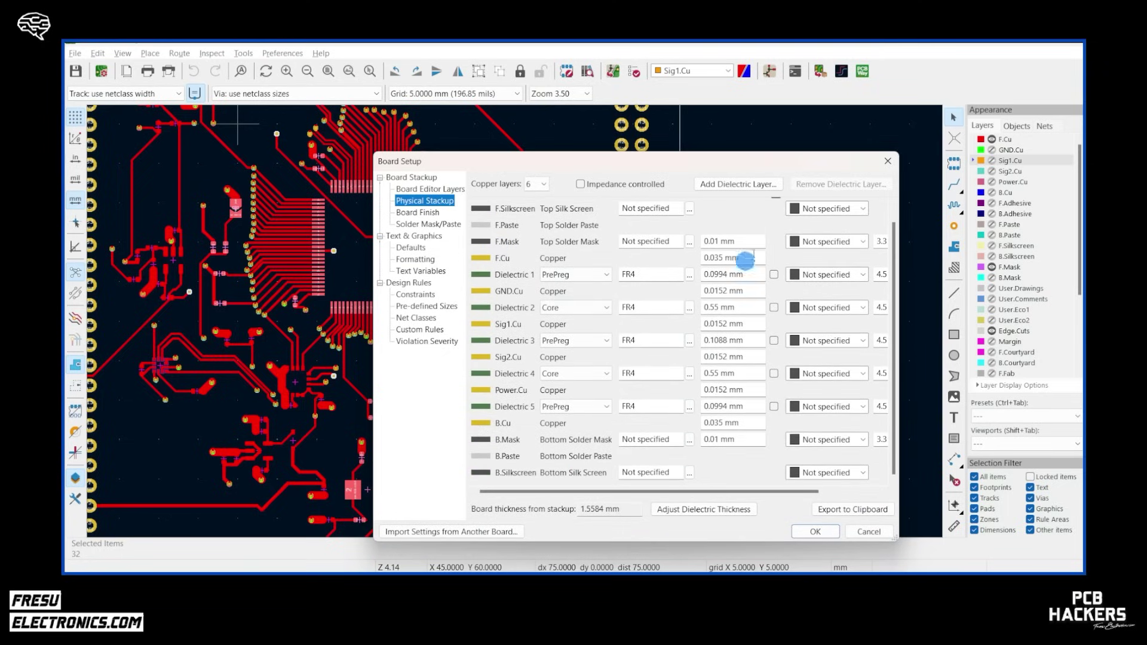
{"action": "left_click_drag", "start_coordinate": [740, 161], "coordinate": [737, 141]}
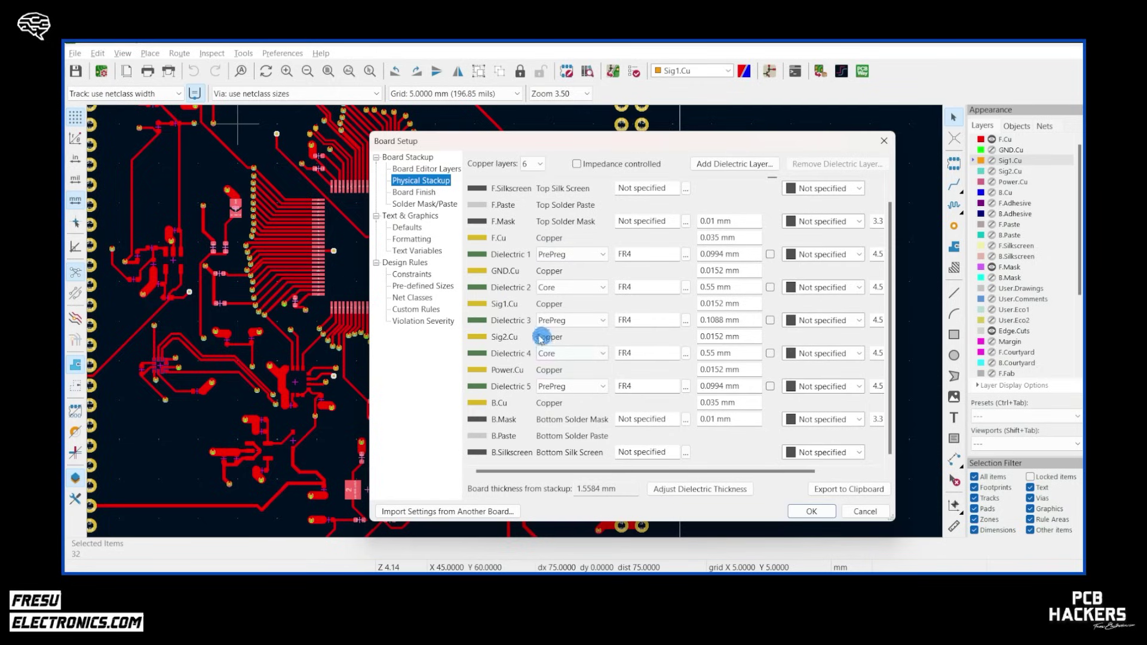
{"action": "left_click", "coordinate": [884, 141]}
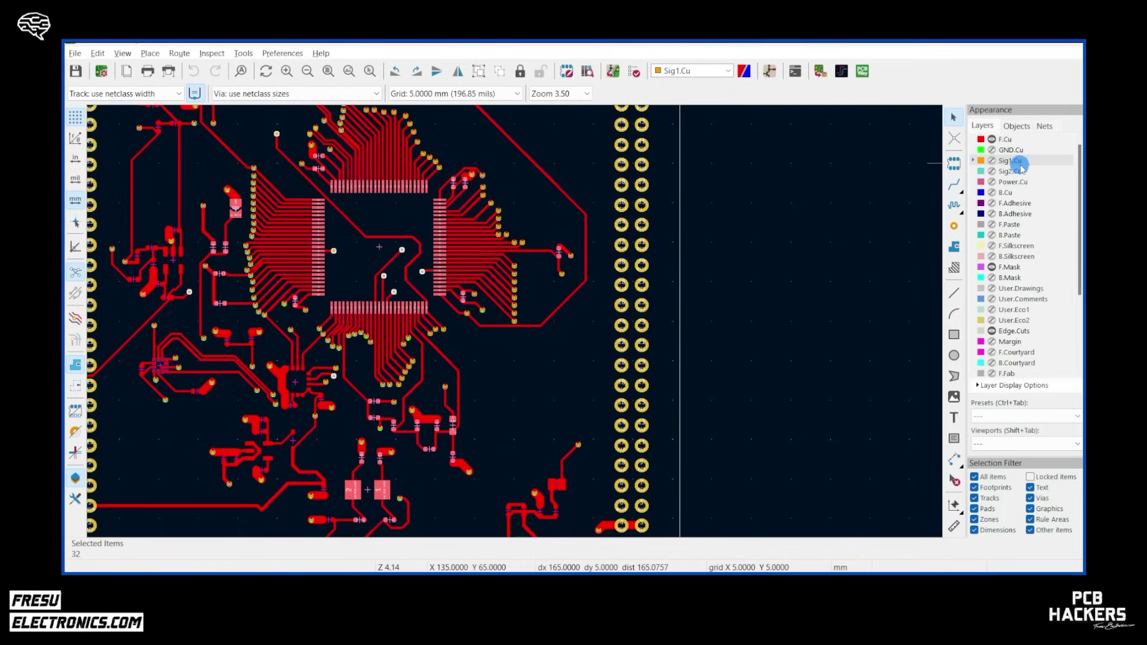
Make Power.Cu the active, visible layer, show Sig2.Cu, and hide F.Cu.
{"action": "left_click", "coordinate": [1012, 181]}
{"action": "left_click", "coordinate": [991, 181]}
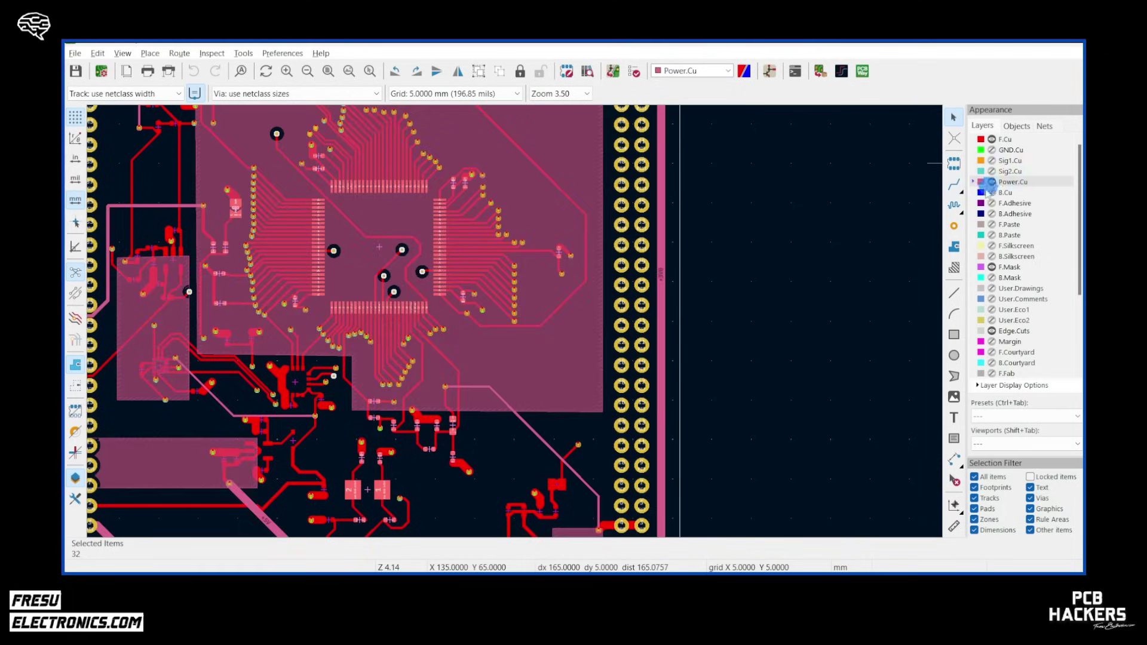
{"action": "scroll", "coordinate": [515, 312], "scroll_direction": "down", "scroll_amount": 3}
{"action": "scroll", "coordinate": [505, 373], "scroll_direction": "up", "scroll_amount": 2}
{"action": "scroll", "coordinate": [504, 373], "scroll_direction": "down", "scroll_amount": 4}
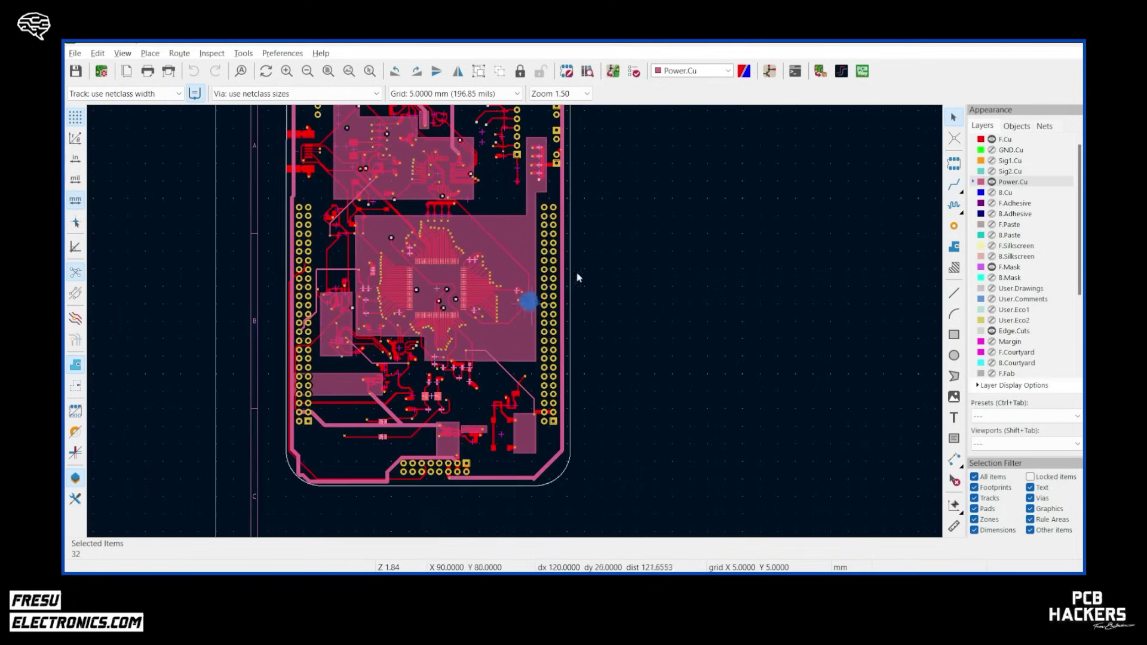
{"action": "left_click", "coordinate": [991, 171]}
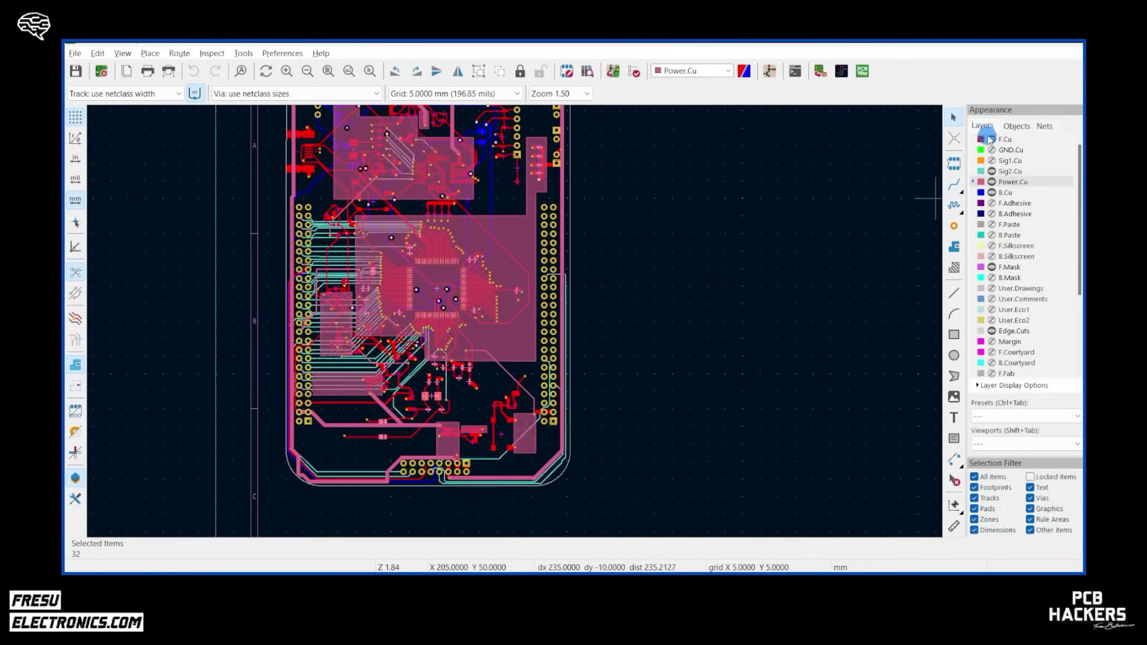
{"action": "left_click", "coordinate": [991, 139]}
{"action": "left_click", "coordinate": [393, 207]}
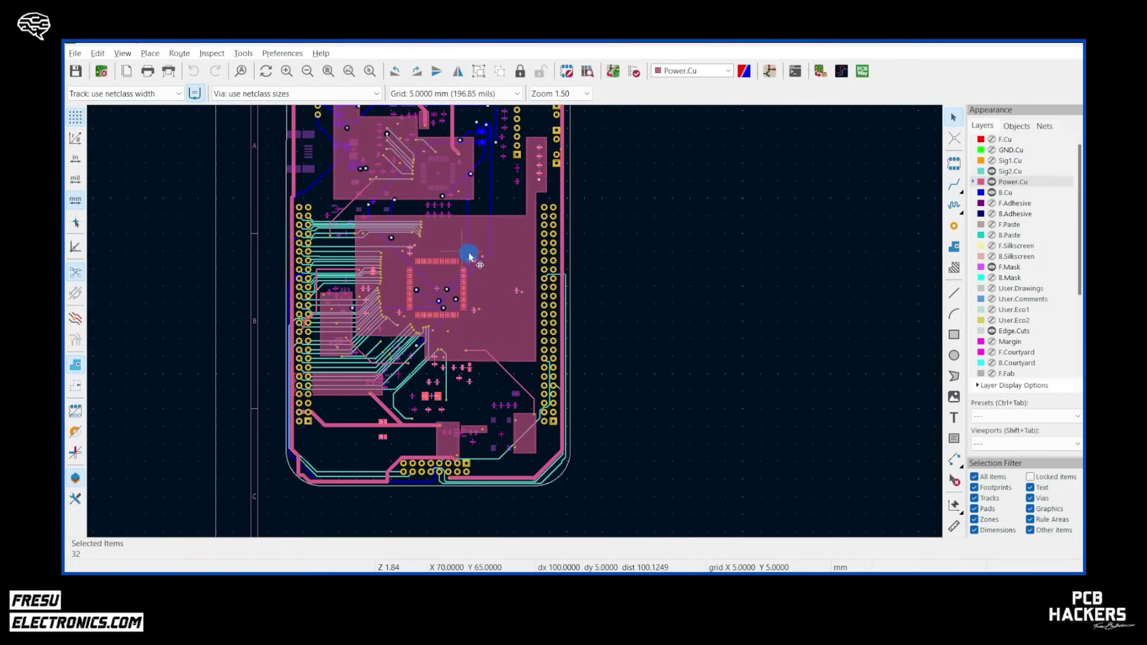
Toggle the Power.Cu plane off and back on to compare the view.
{"action": "scroll", "coordinate": [478, 256], "scroll_direction": "up", "scroll_amount": 2, "text": "shift"}
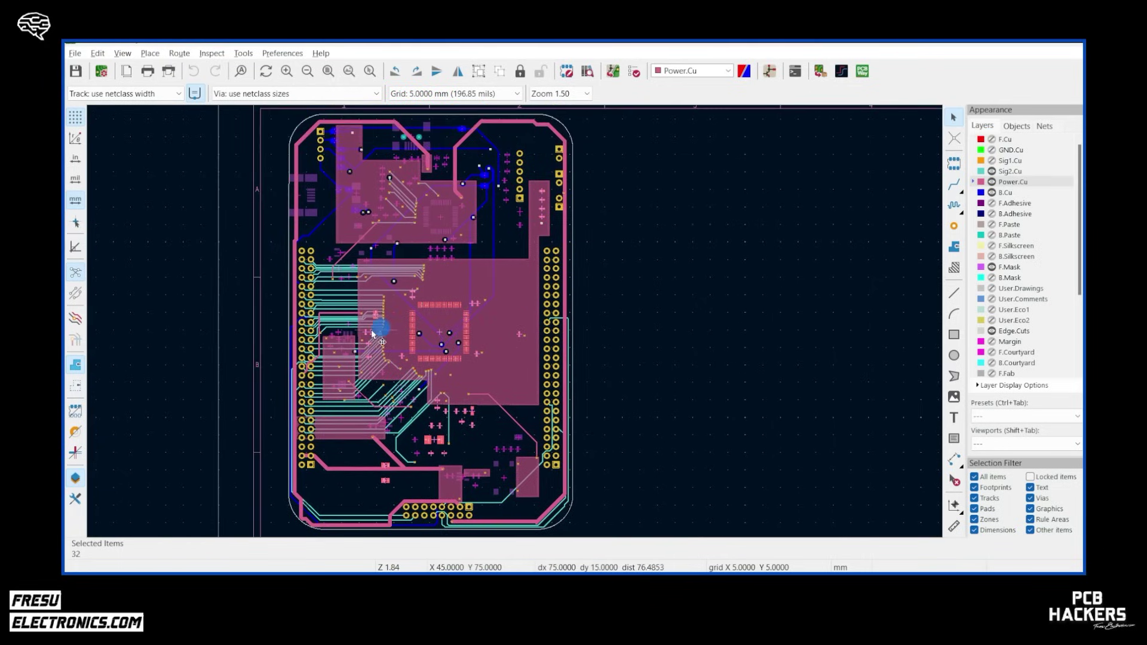
{"action": "scroll", "coordinate": [450, 301], "scroll_direction": "up", "scroll_amount": 1, "text": "shift"}
{"action": "scroll", "coordinate": [451, 300], "scroll_direction": "up", "scroll_amount": 1, "text": "shift"}
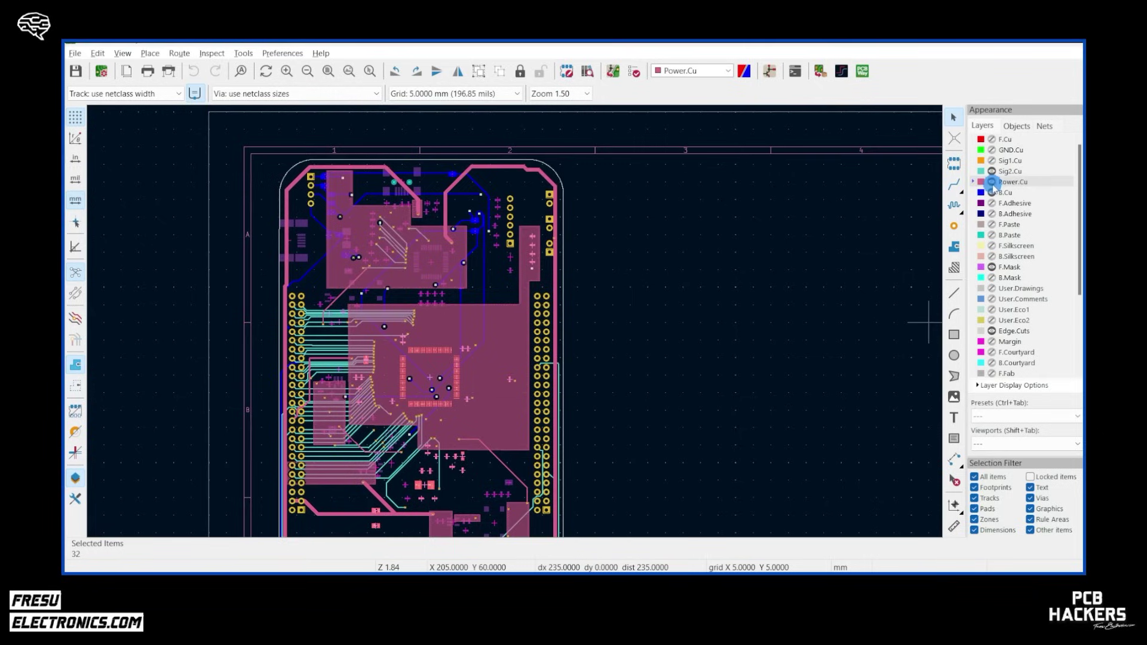
{"action": "left_click", "coordinate": [991, 182]}
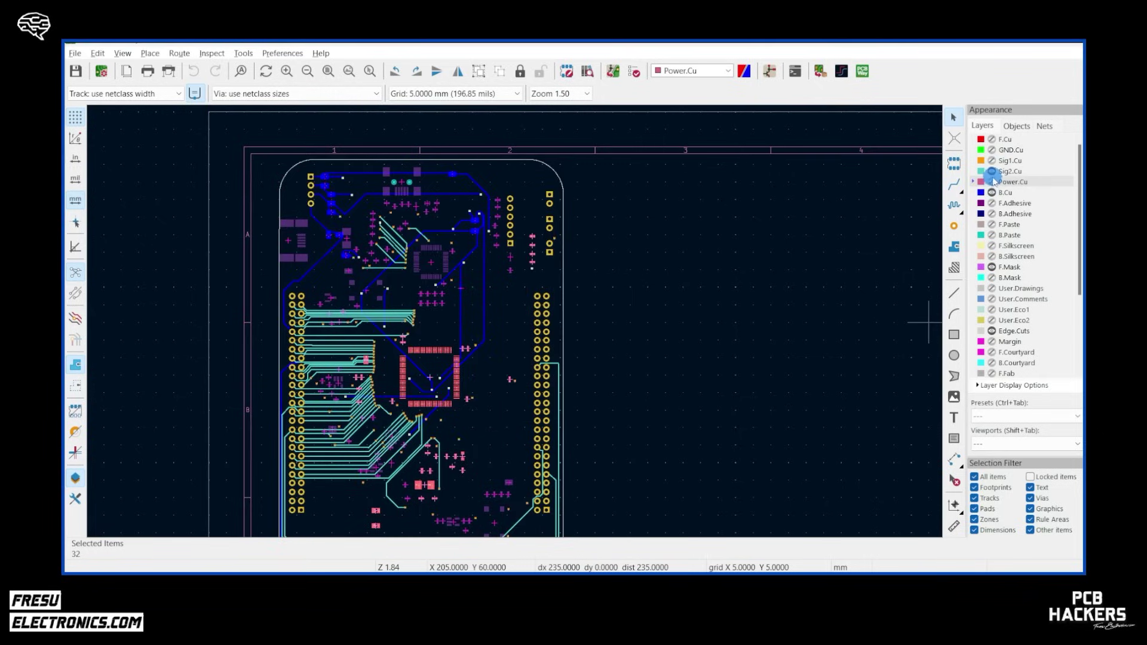
{"action": "left_click", "coordinate": [991, 182]}
{"action": "scroll", "coordinate": [626, 373], "scroll_direction": "down", "scroll_amount": 2, "text": "shift"}
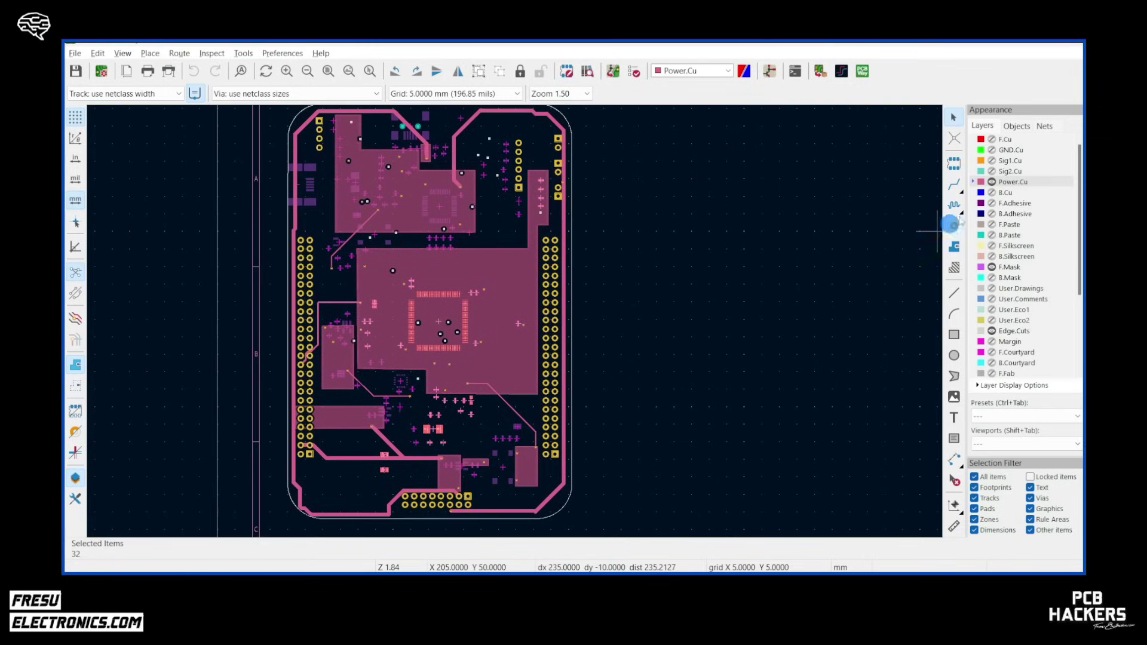
Show F.Cu, Sig2.Cu and GND.Cu again, with Sig1.Cu as the active layer.
{"action": "left_click", "coordinate": [991, 141]}
{"action": "left_click", "coordinate": [992, 159]}
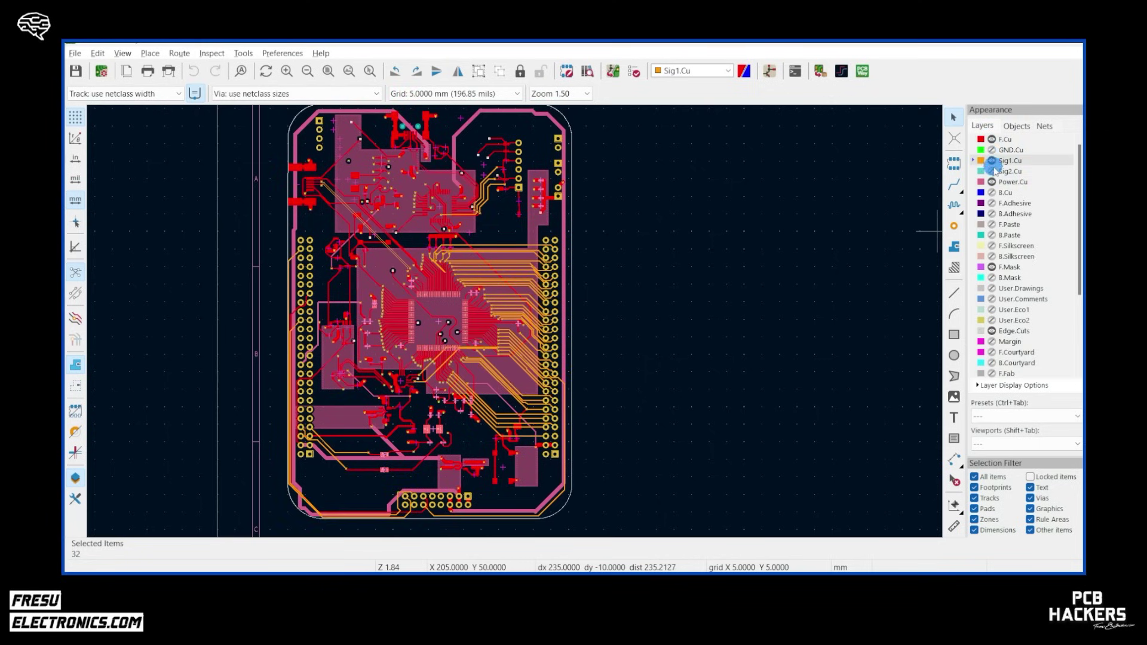
{"action": "left_click", "coordinate": [992, 171]}
{"action": "left_click", "coordinate": [992, 150]}
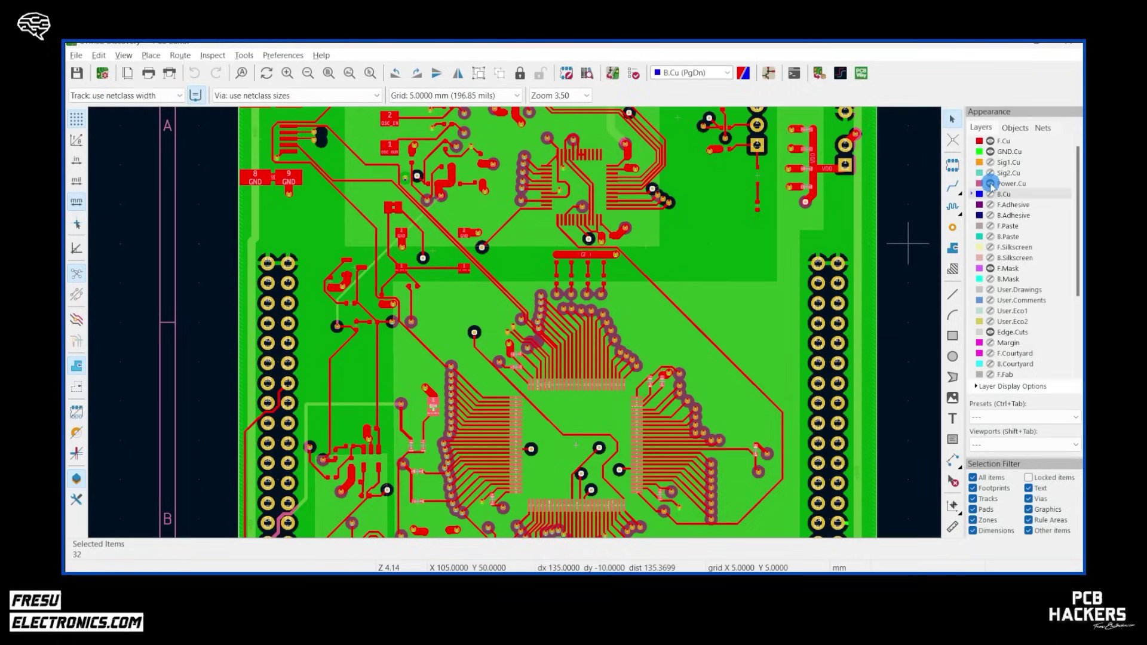
{"action": "left_click", "coordinate": [990, 194]}
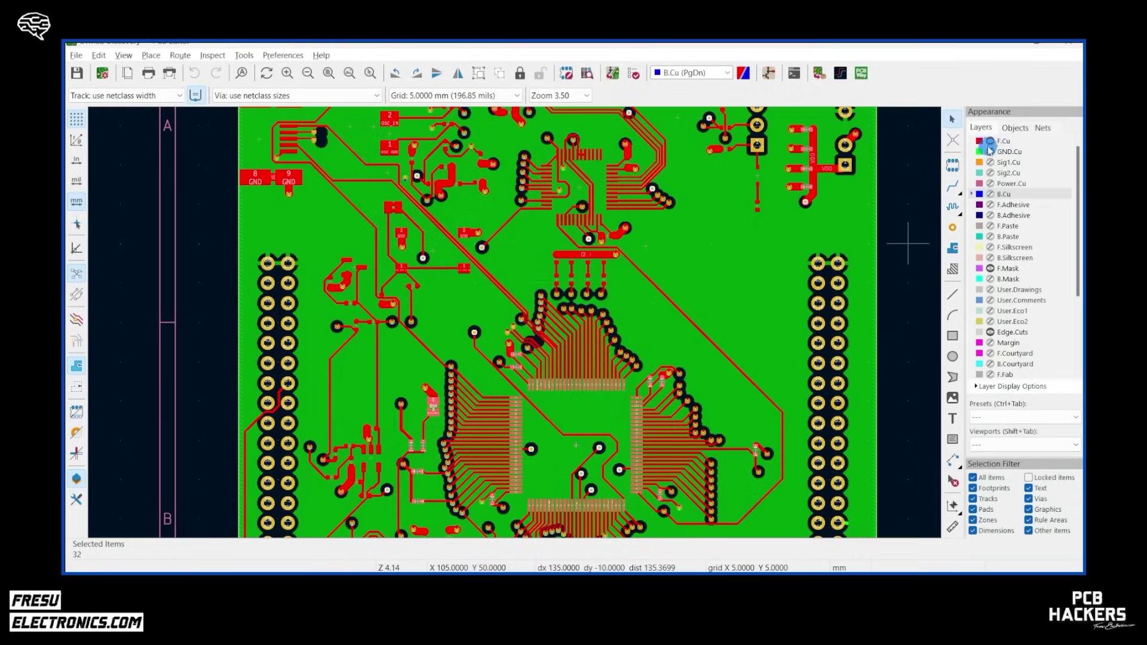
{"action": "left_click", "coordinate": [997, 151]}
{"action": "left_click", "coordinate": [990, 152]}
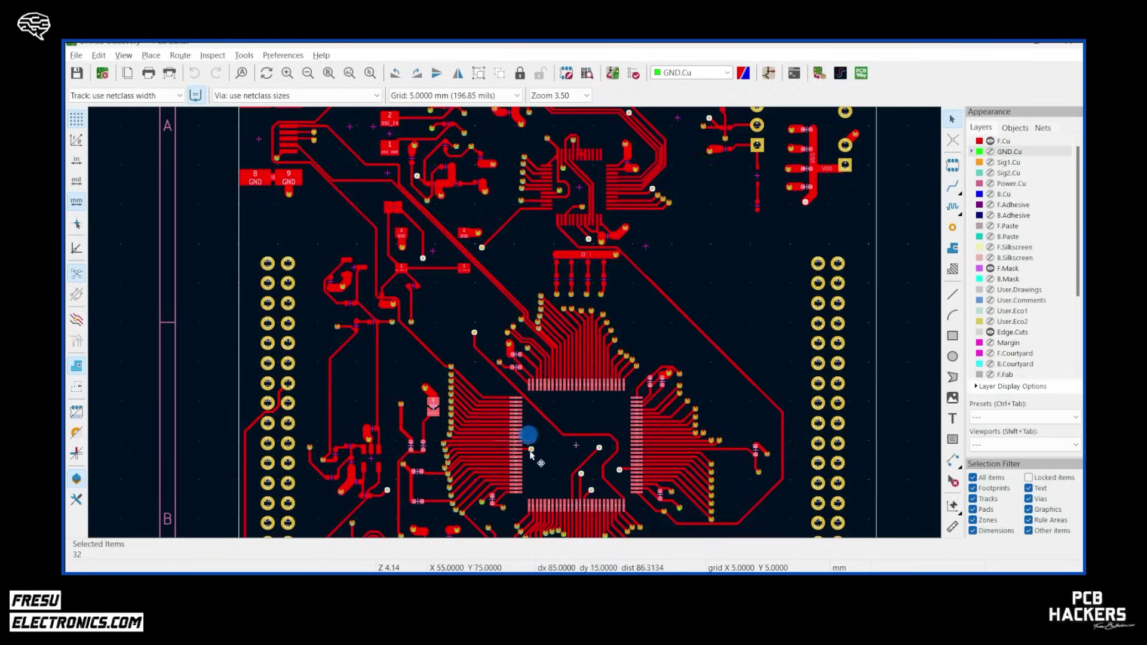
{"action": "scroll", "coordinate": [538, 478], "scroll_direction": "up", "scroll_amount": 1}
{"action": "scroll", "coordinate": [614, 302], "scroll_direction": "up", "scroll_amount": 2}
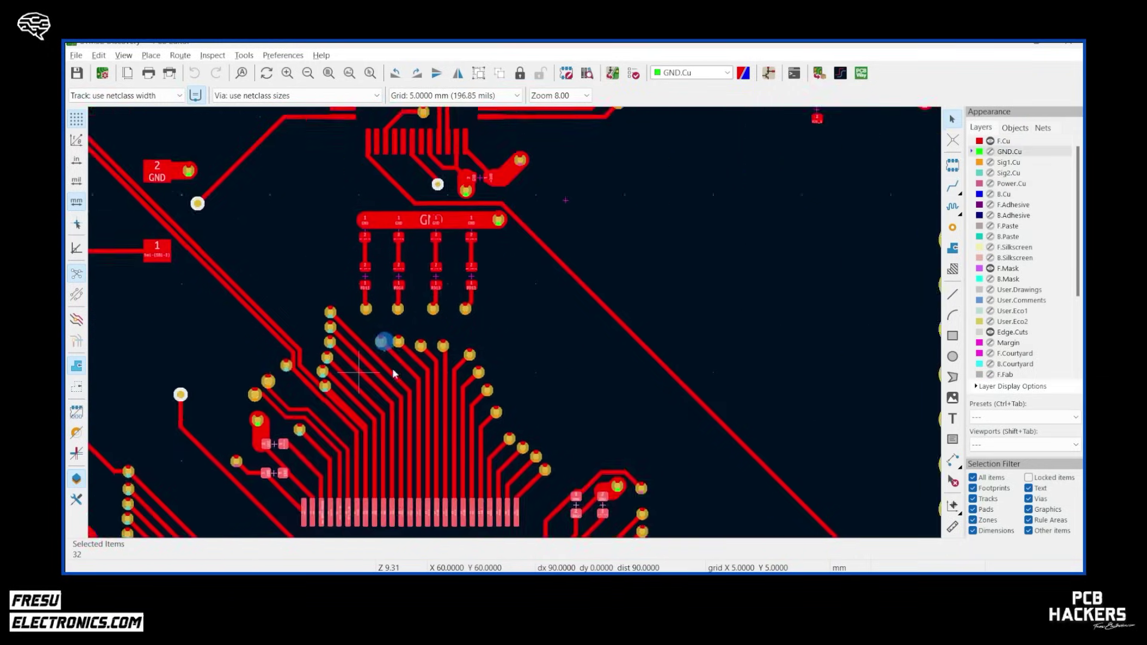
{"action": "scroll", "coordinate": [460, 240], "scroll_direction": "up", "scroll_amount": 3}
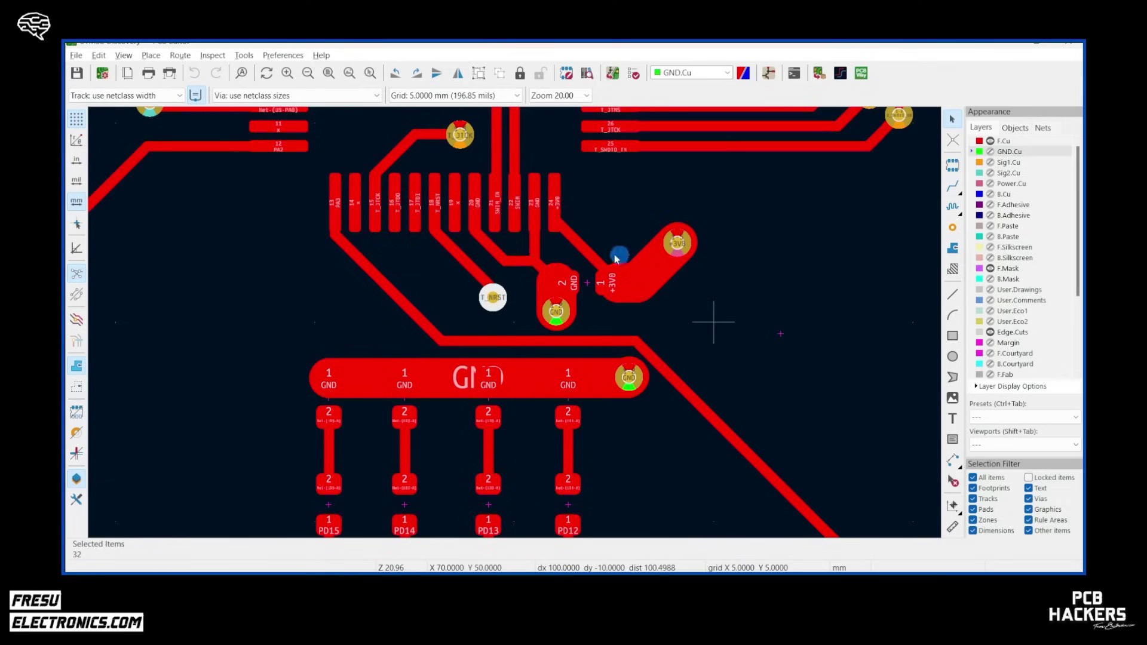
{"action": "scroll", "coordinate": [516, 320], "scroll_direction": "down", "scroll_amount": 3}
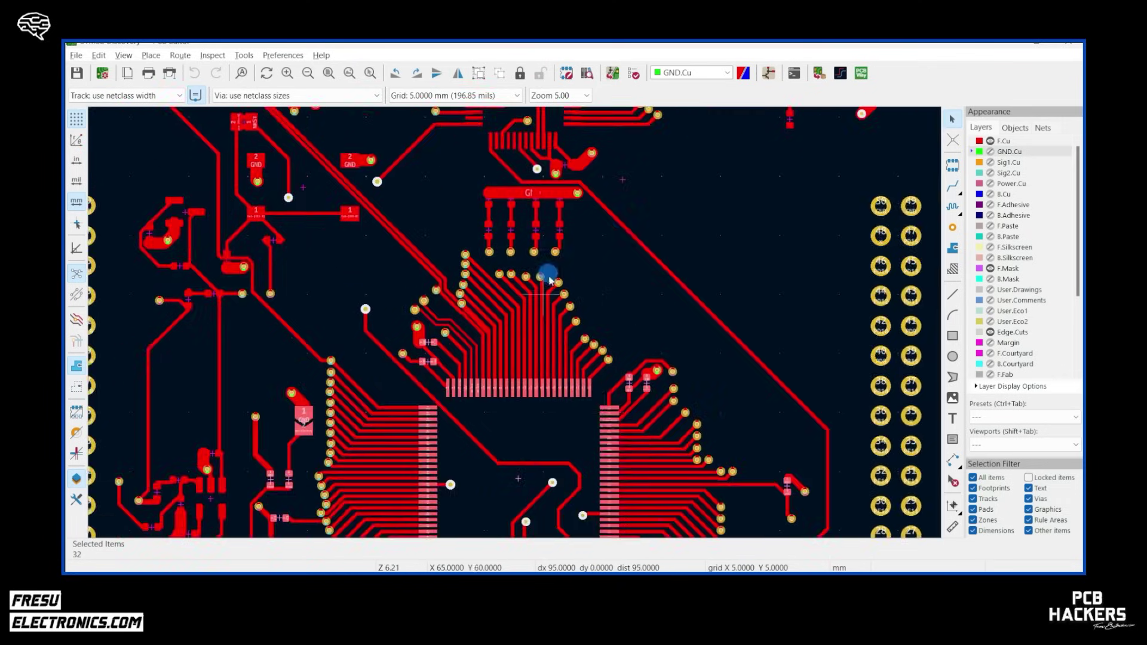
{"action": "scroll", "coordinate": [556, 307], "scroll_direction": "up", "scroll_amount": 1}
{"action": "middle_click_drag", "start_coordinate": [614, 379], "coordinate": [514, 318]}
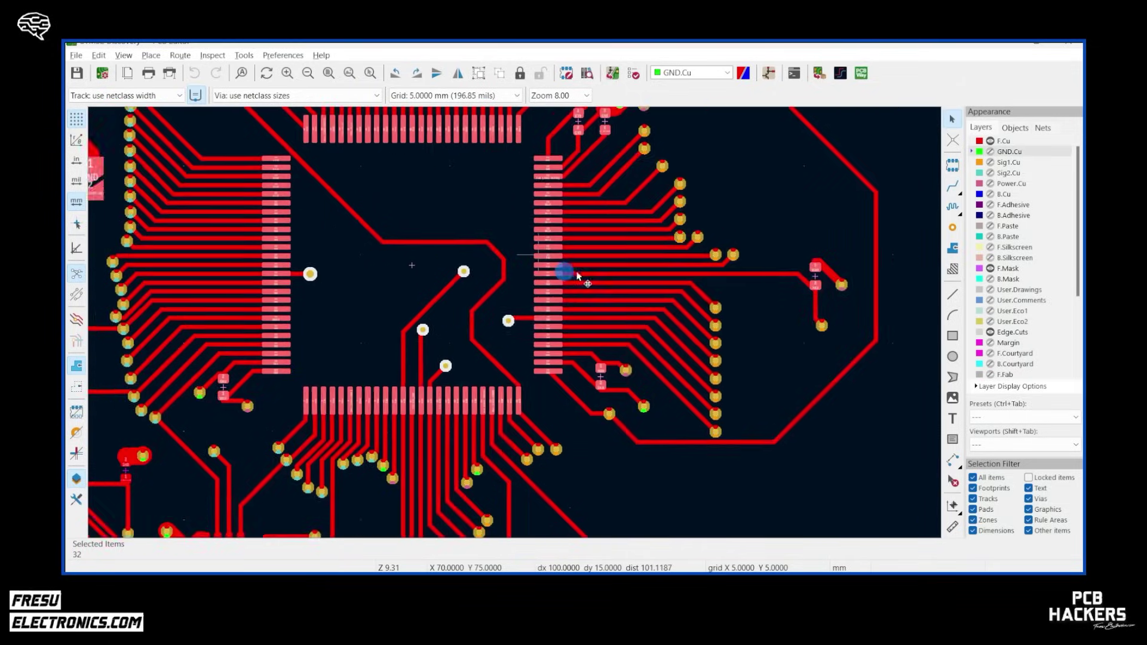
{"action": "middle_click_drag", "start_coordinate": [614, 275], "coordinate": [714, 282]}
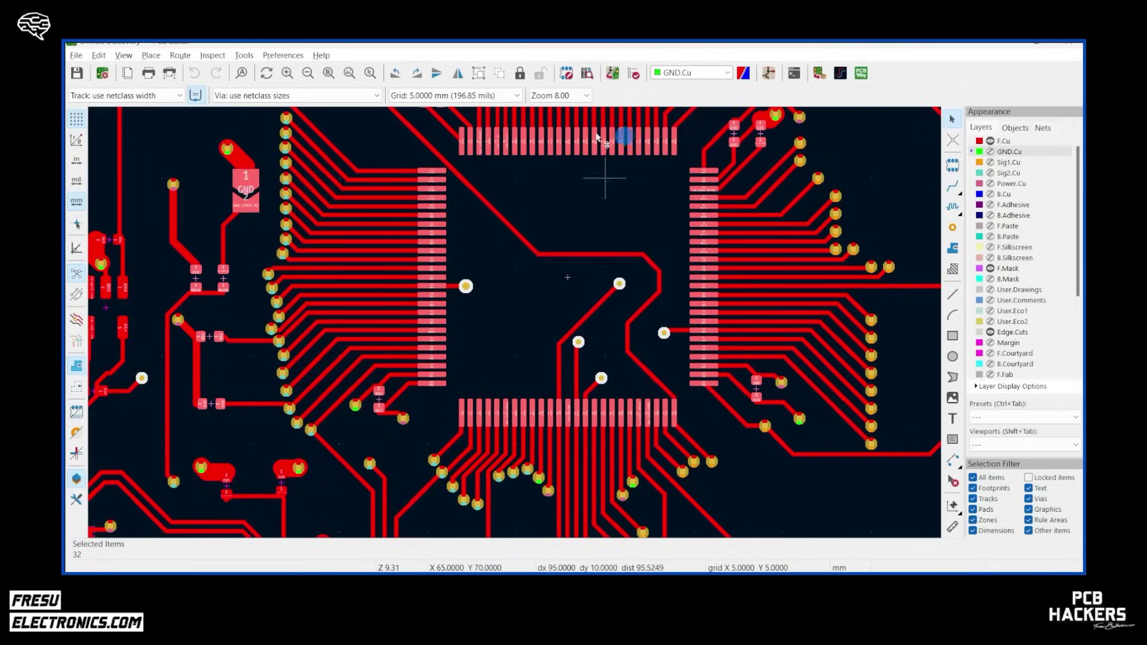
{"action": "middle_click_drag", "start_coordinate": [587, 439], "coordinate": [509, 348]}
{"action": "scroll", "coordinate": [661, 389], "scroll_direction": "down", "scroll_amount": 1}
{"action": "middle_click_drag", "start_coordinate": [507, 397], "coordinate": [561, 290]}
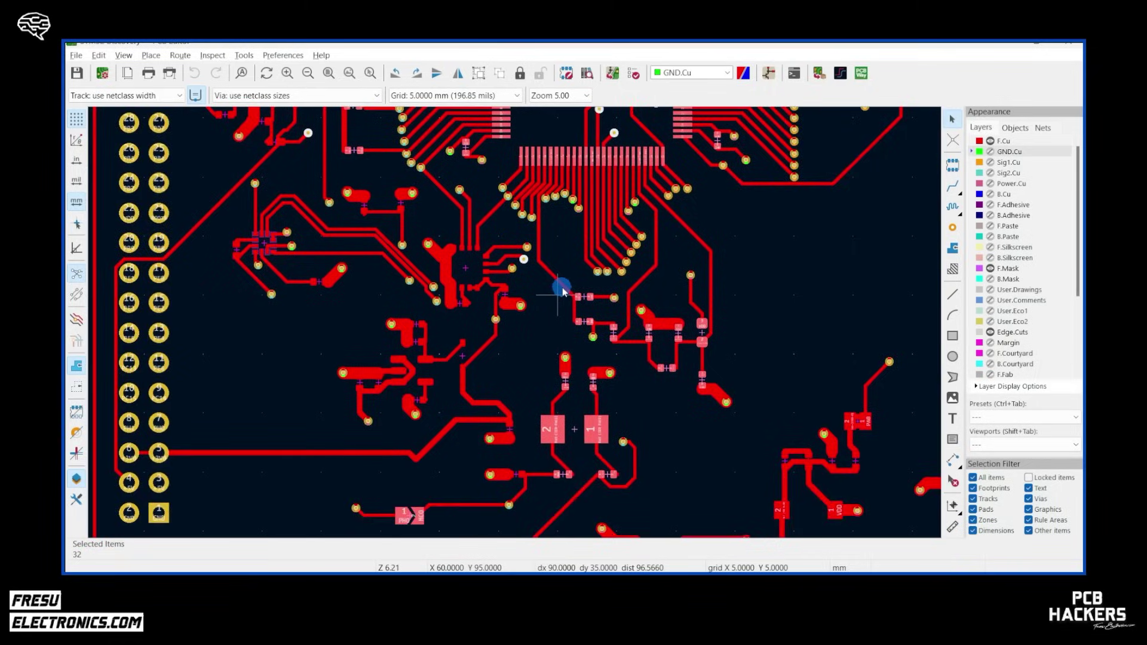
{"action": "scroll", "coordinate": [562, 291], "scroll_direction": "down", "scroll_amount": 2}
{"action": "middle_click_drag", "start_coordinate": [384, 325], "coordinate": [386, 394]}
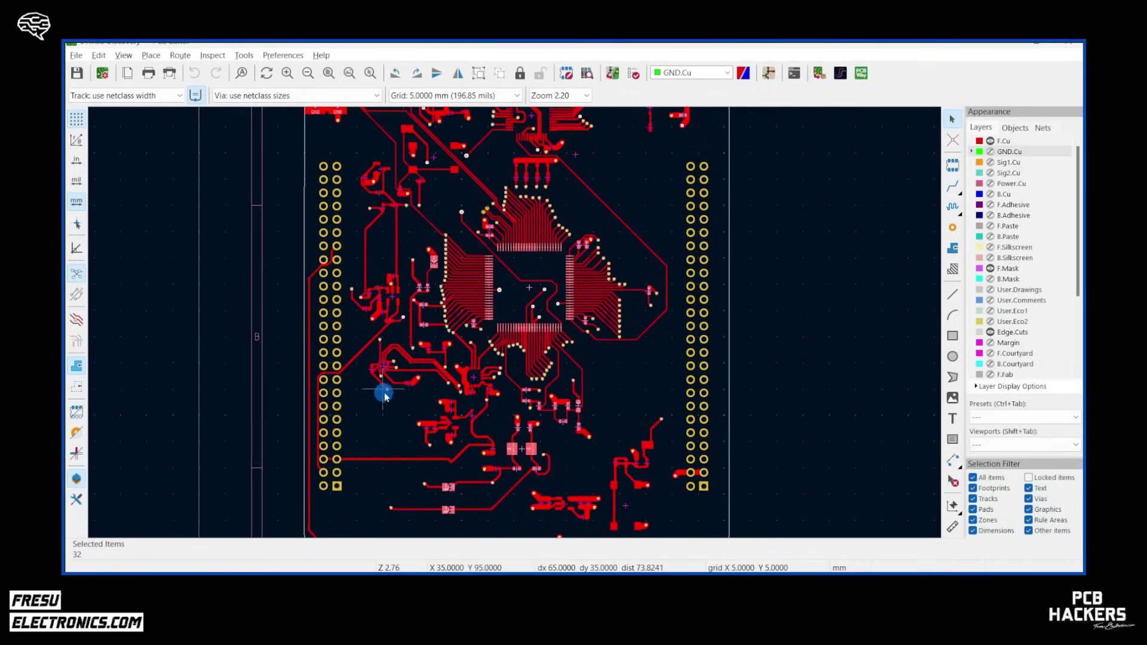
{"action": "middle_click_drag", "start_coordinate": [331, 471], "coordinate": [329, 415]}
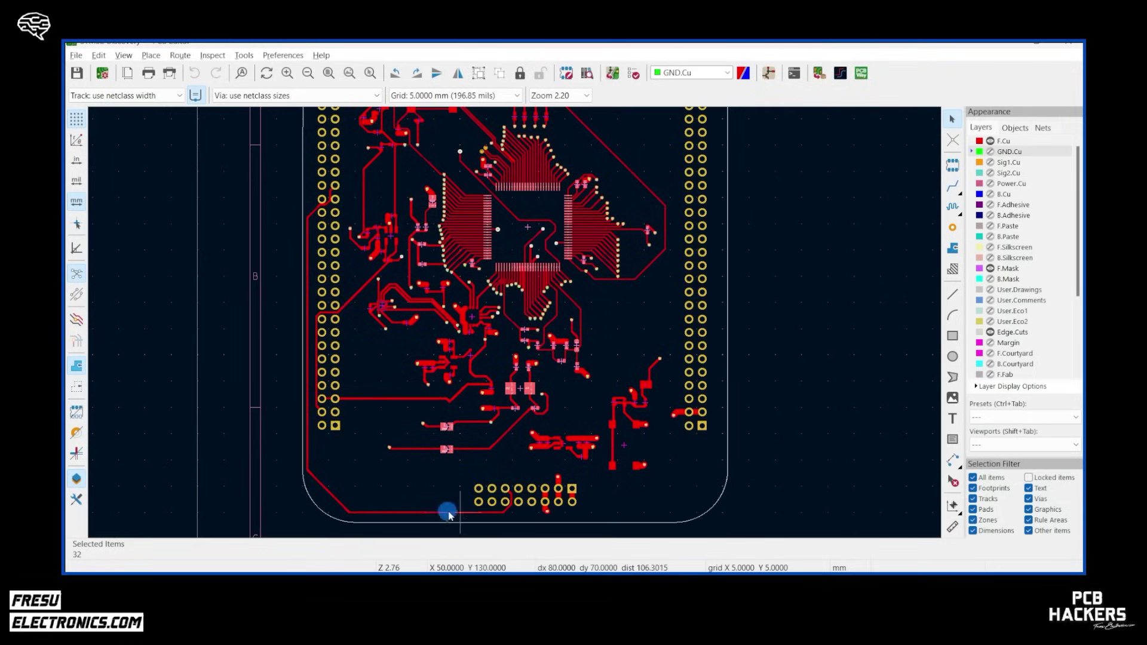
{"action": "scroll", "coordinate": [282, 389], "scroll_direction": "up", "scroll_amount": 2}
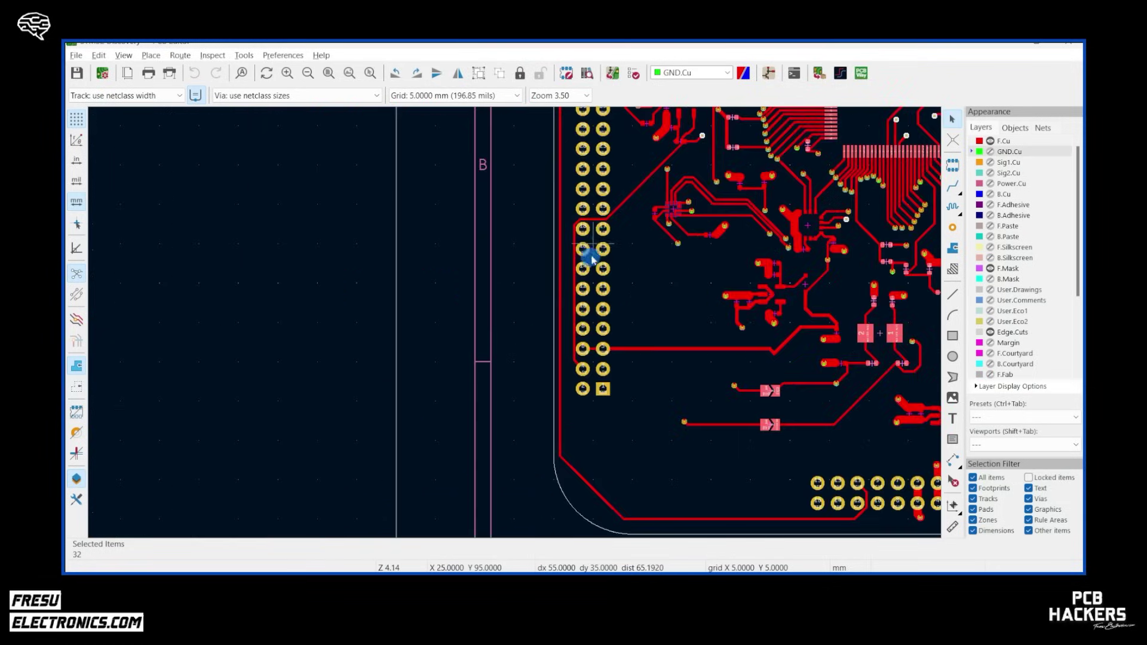
{"action": "middle_click_drag", "start_coordinate": [568, 205], "coordinate": [568, 335]}
{"action": "scroll", "coordinate": [515, 323], "scroll_direction": "up", "scroll_amount": 1}
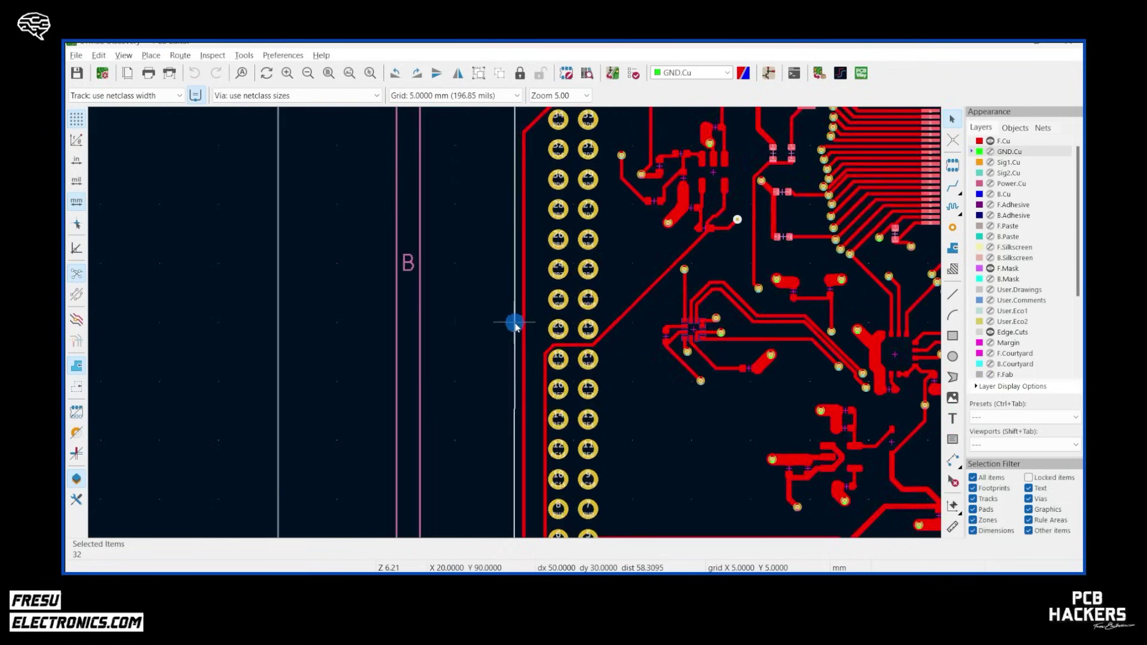
{"action": "scroll", "coordinate": [515, 324], "scroll_direction": "up", "scroll_amount": 2}
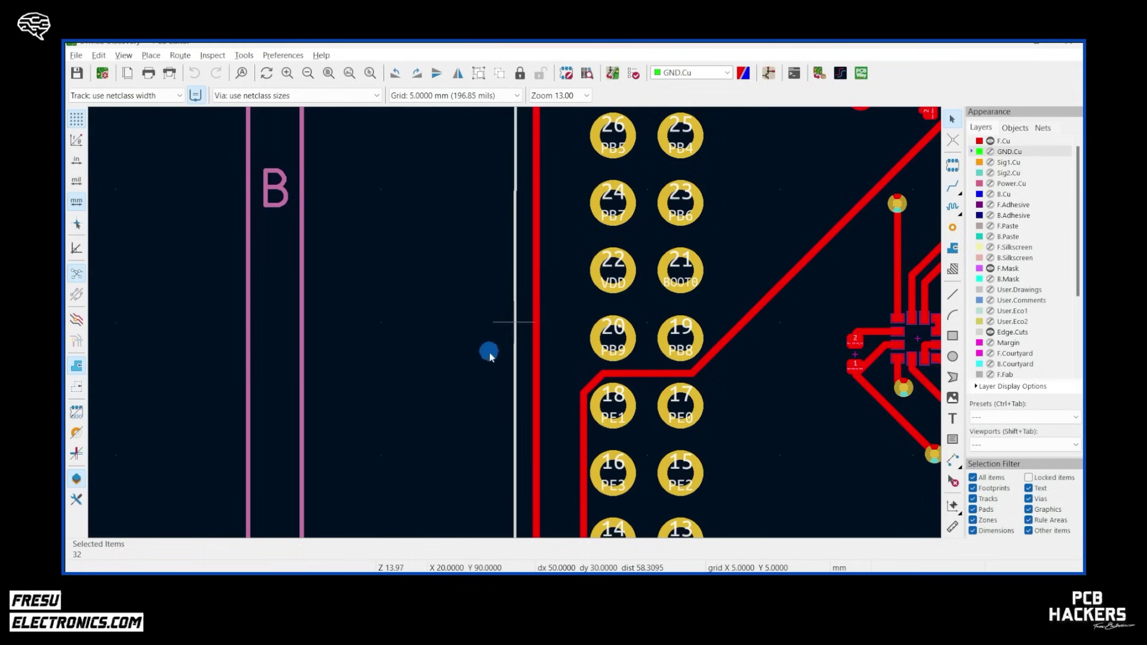
{"action": "scroll", "coordinate": [515, 324], "scroll_direction": "down", "scroll_amount": 2}
{"action": "scroll", "coordinate": [515, 325], "scroll_direction": "up", "scroll_amount": 2}
{"action": "scroll", "coordinate": [515, 305], "scroll_direction": "down", "scroll_amount": 1}
{"action": "scroll", "coordinate": [514, 323], "scroll_direction": "down", "scroll_amount": 1}
{"action": "scroll", "coordinate": [523, 280], "scroll_direction": "down", "scroll_amount": 2}
{"action": "scroll", "coordinate": [526, 358], "scroll_direction": "up", "scroll_amount": 2}
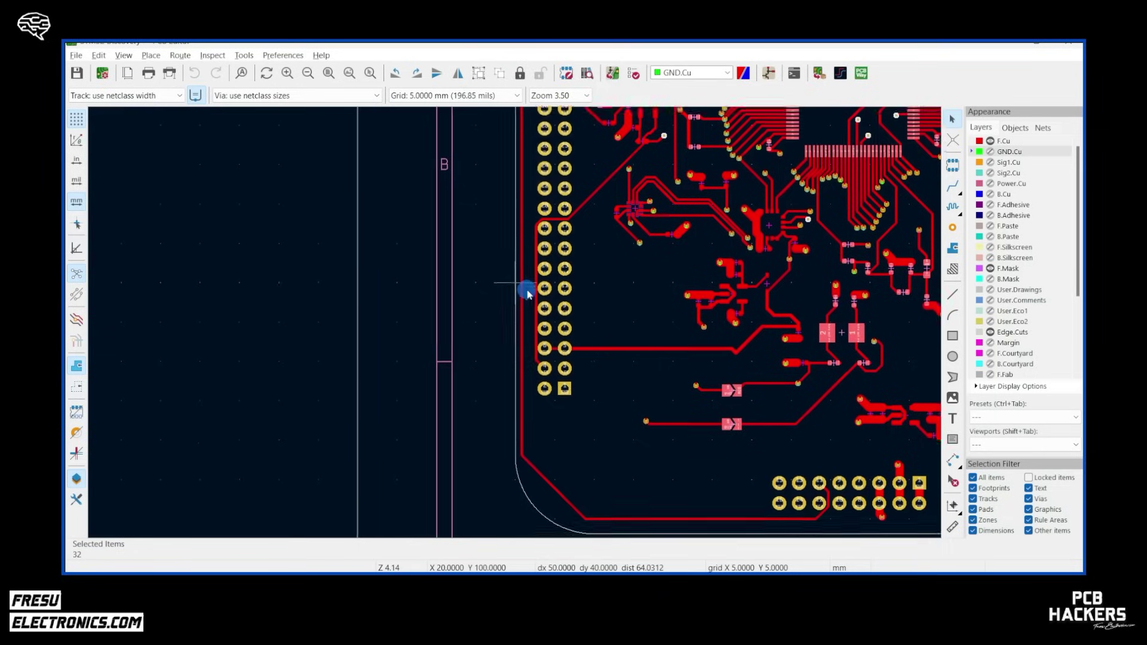
{"action": "scroll", "coordinate": [520, 286], "scroll_direction": "down", "scroll_amount": 1}
{"action": "scroll", "coordinate": [512, 371], "scroll_direction": "up", "scroll_amount": 2, "text": "shift"}
{"action": "scroll", "coordinate": [513, 334], "scroll_direction": "down", "scroll_amount": 1}
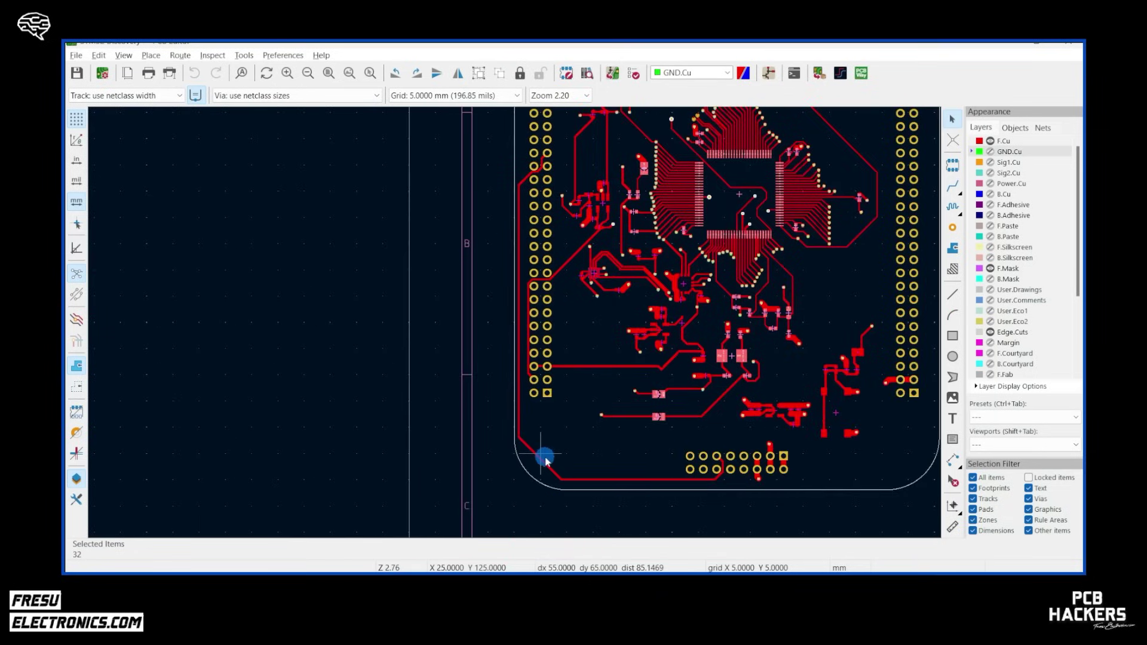
{"action": "middle_click_drag", "start_coordinate": [621, 358], "coordinate": [568, 410]}
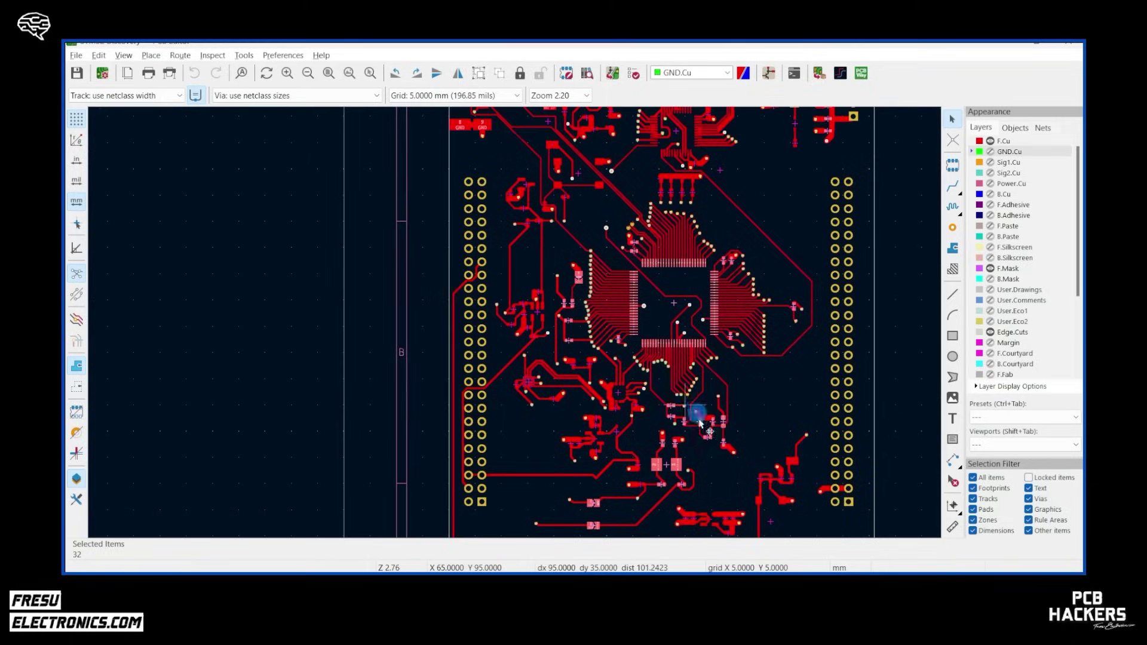
{"action": "scroll", "coordinate": [687, 396], "scroll_direction": "up", "scroll_amount": 5}
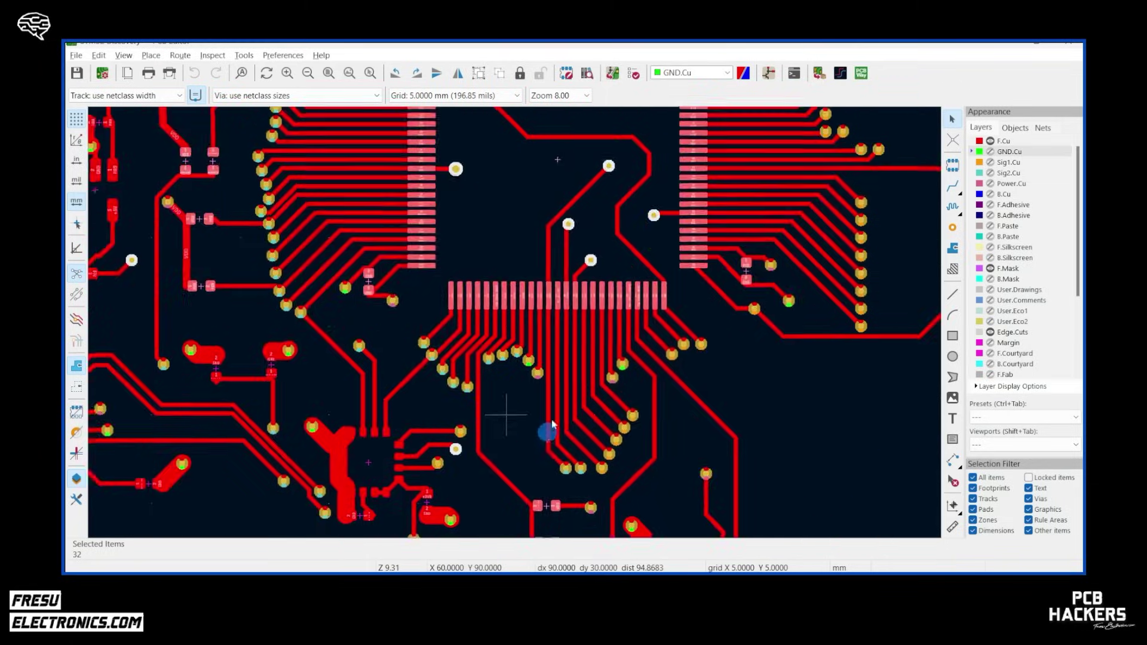
{"action": "middle_click_drag", "start_coordinate": [559, 387], "coordinate": [511, 239]}
{"action": "middle_click_drag", "start_coordinate": [597, 467], "coordinate": [575, 296]}
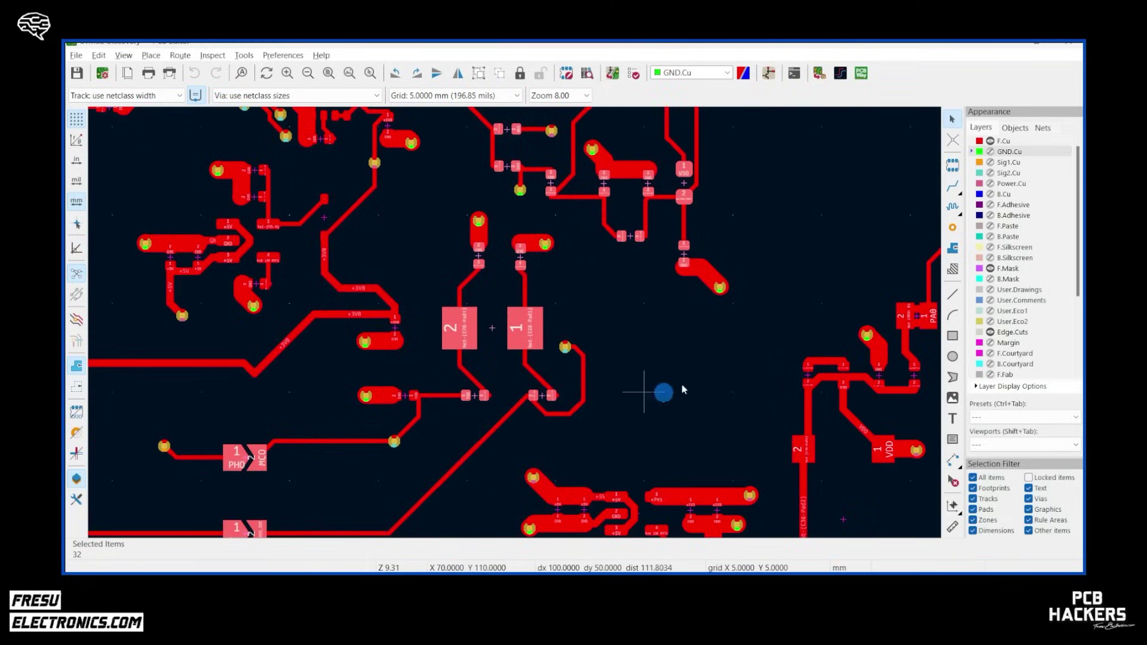
{"action": "middle_click_drag", "start_coordinate": [702, 371], "coordinate": [479, 336]}
{"action": "scroll", "coordinate": [568, 389], "scroll_direction": "up", "scroll_amount": 5}
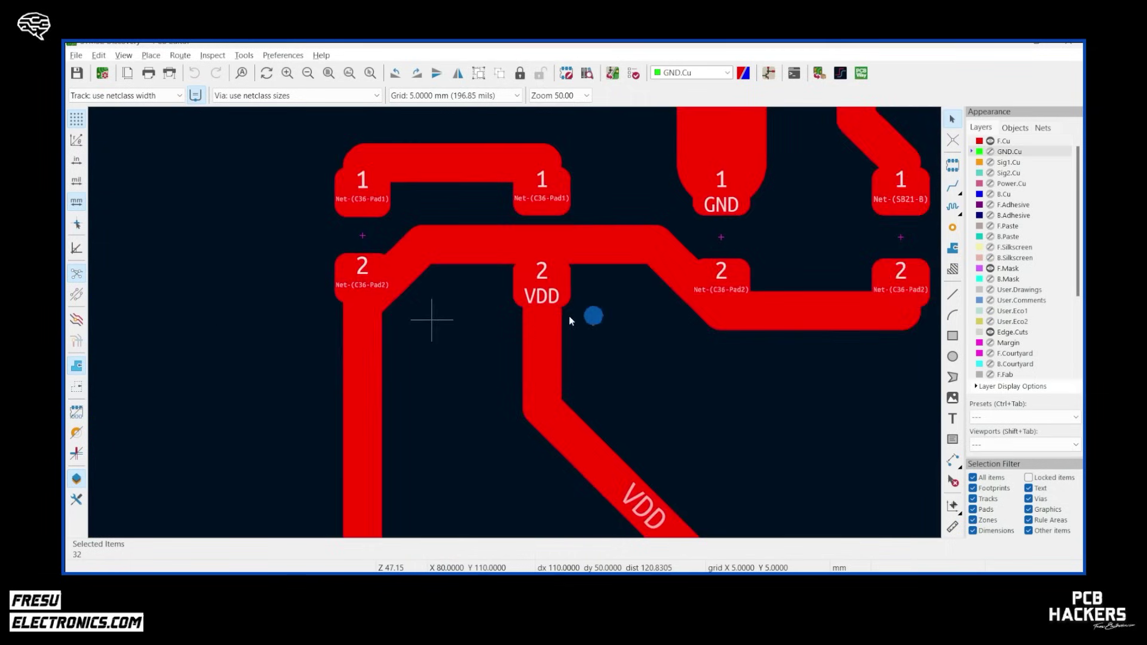
{"action": "middle_click_drag", "start_coordinate": [552, 320], "coordinate": [477, 370]}
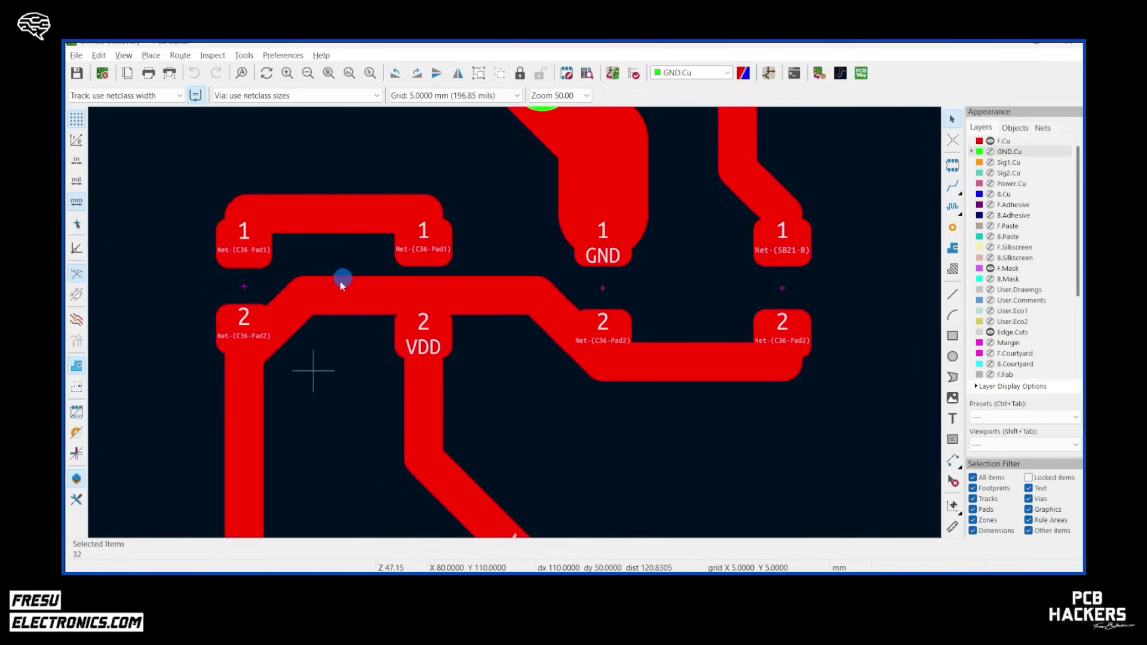
{"action": "scroll", "coordinate": [516, 327], "scroll_direction": "up", "scroll_amount": 2}
{"action": "middle_click_drag", "start_coordinate": [635, 310], "coordinate": [597, 382]}
{"action": "middle_click_drag", "start_coordinate": [816, 431], "coordinate": [667, 425]}
{"action": "scroll", "coordinate": [667, 424], "scroll_direction": "down", "scroll_amount": 2}
{"action": "middle_click_drag", "start_coordinate": [515, 312], "coordinate": [571, 390]}
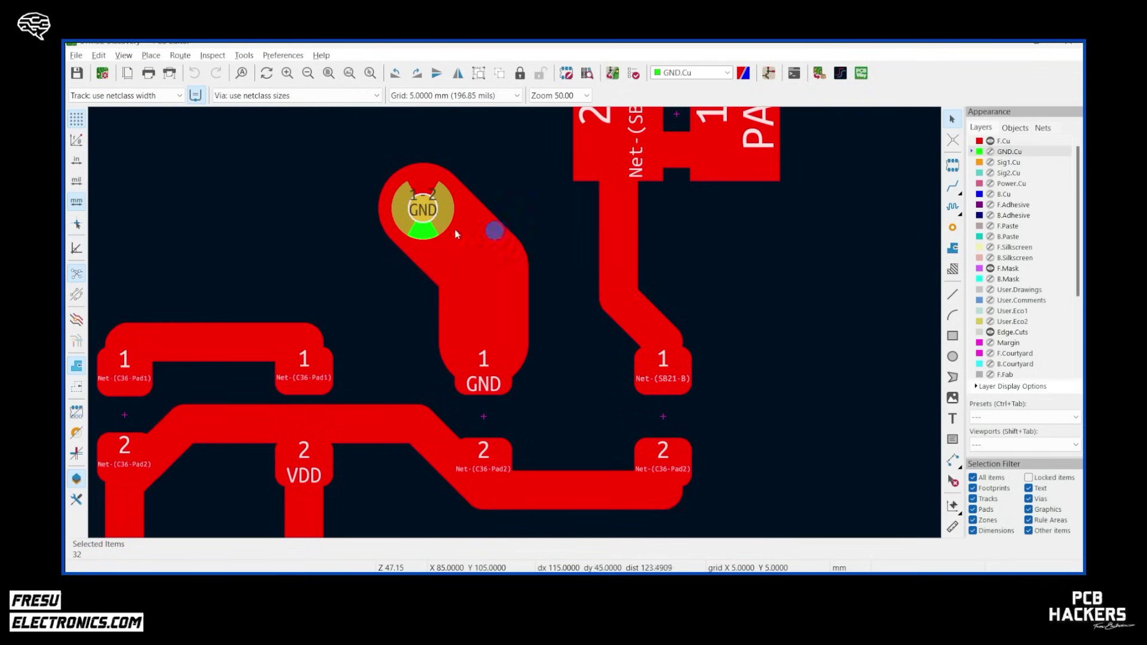
{"action": "scroll", "coordinate": [680, 377], "scroll_direction": "down", "scroll_amount": 4}
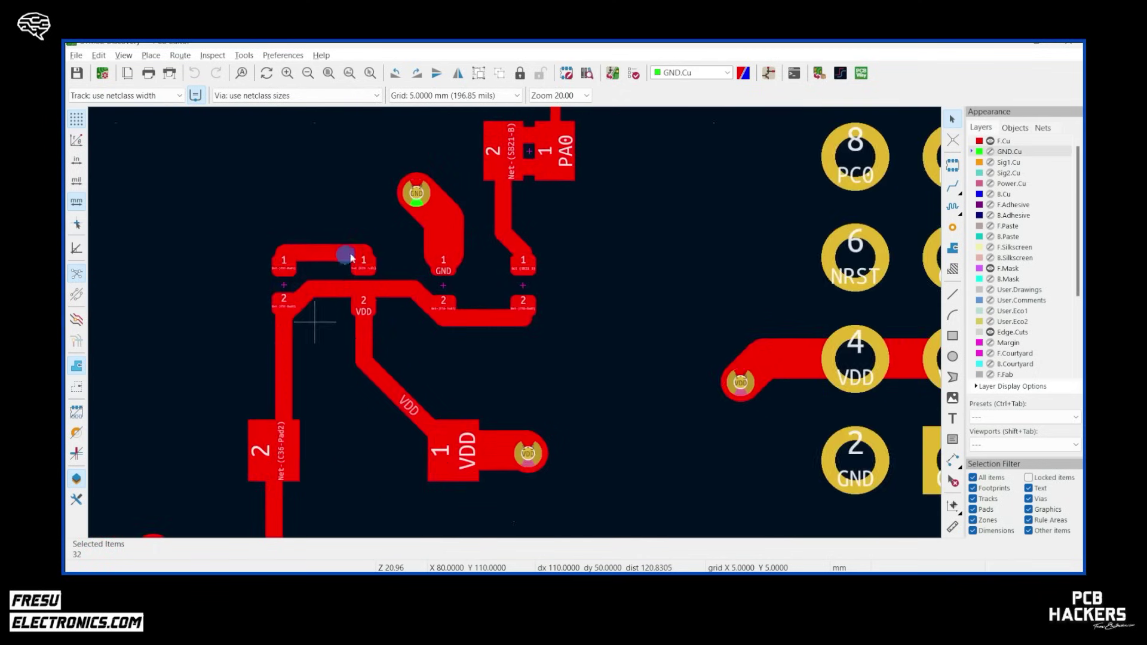
{"action": "middle_click_drag", "start_coordinate": [357, 256], "coordinate": [617, 275]}
{"action": "scroll", "coordinate": [615, 275], "scroll_direction": "down", "scroll_amount": 4}
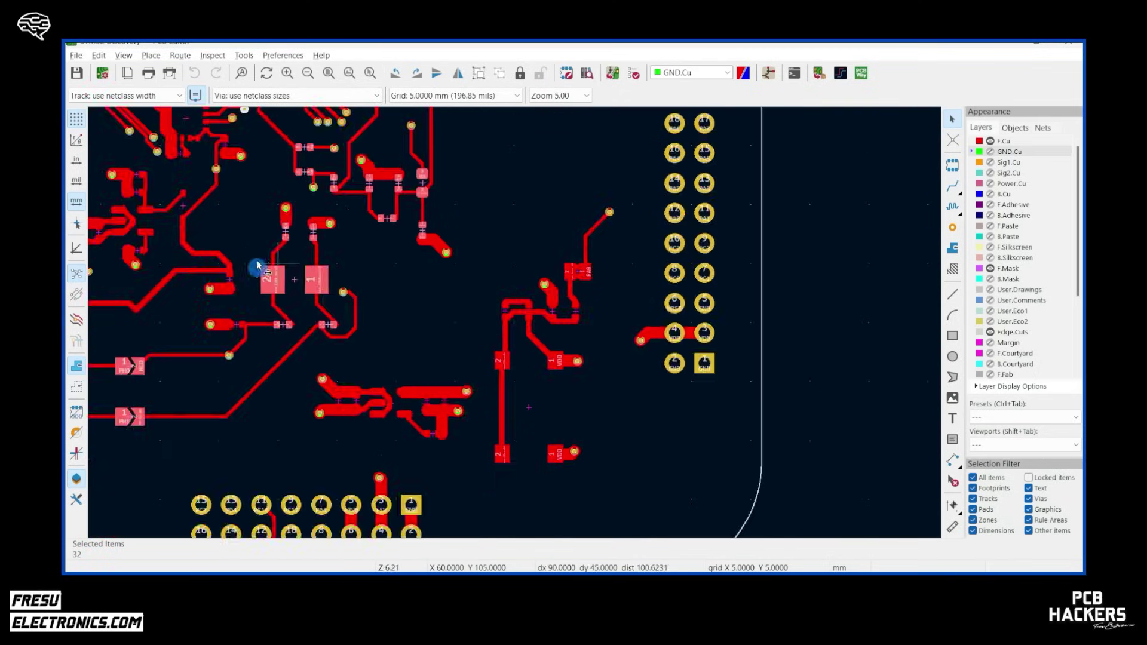
{"action": "middle_click_drag", "start_coordinate": [258, 251], "coordinate": [545, 341]}
{"action": "middle_click_drag", "start_coordinate": [330, 180], "coordinate": [400, 355]}
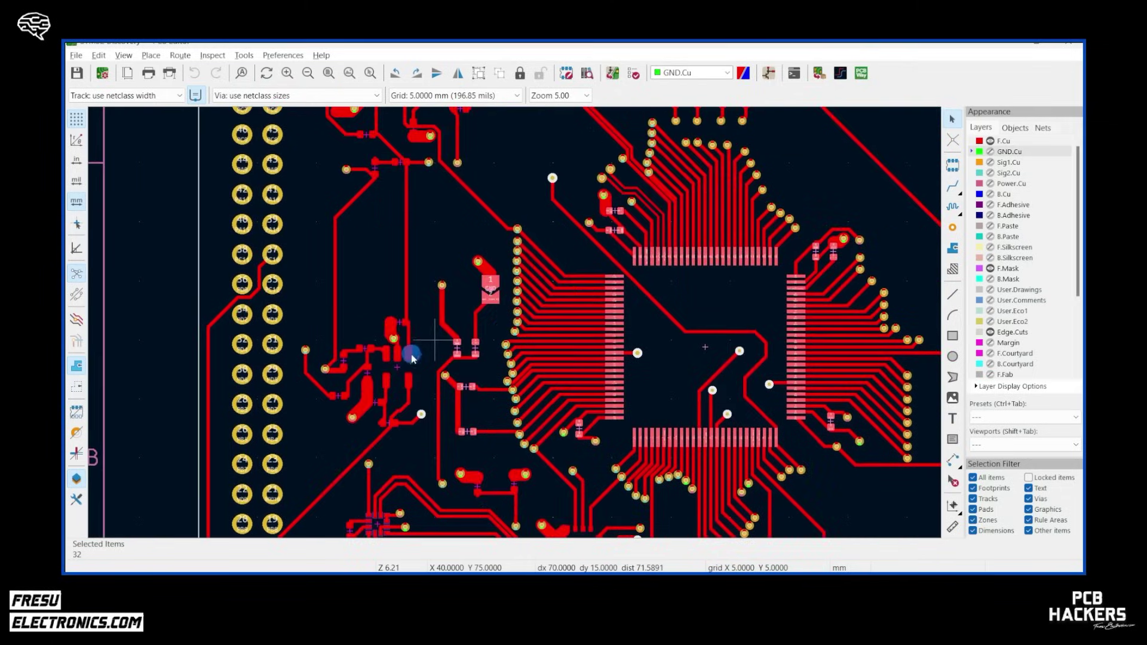
{"action": "middle_click_drag", "start_coordinate": [378, 220], "coordinate": [366, 409]}
{"action": "middle_click_drag", "start_coordinate": [270, 171], "coordinate": [280, 233]}
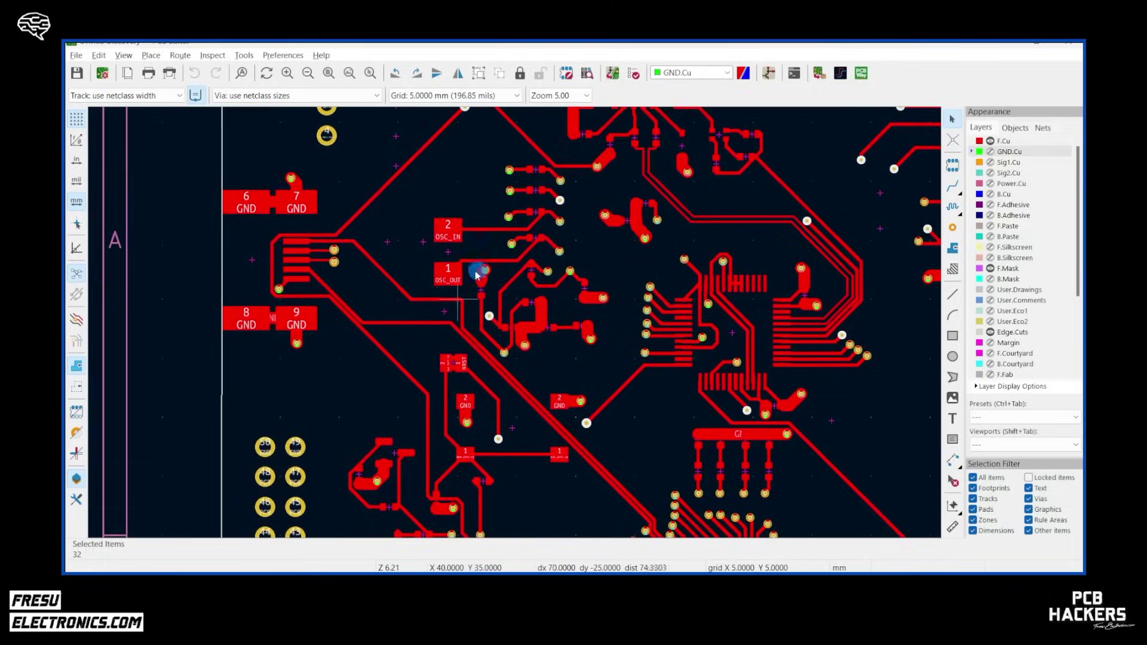
{"action": "scroll", "coordinate": [339, 298], "scroll_direction": "up", "scroll_amount": 3}
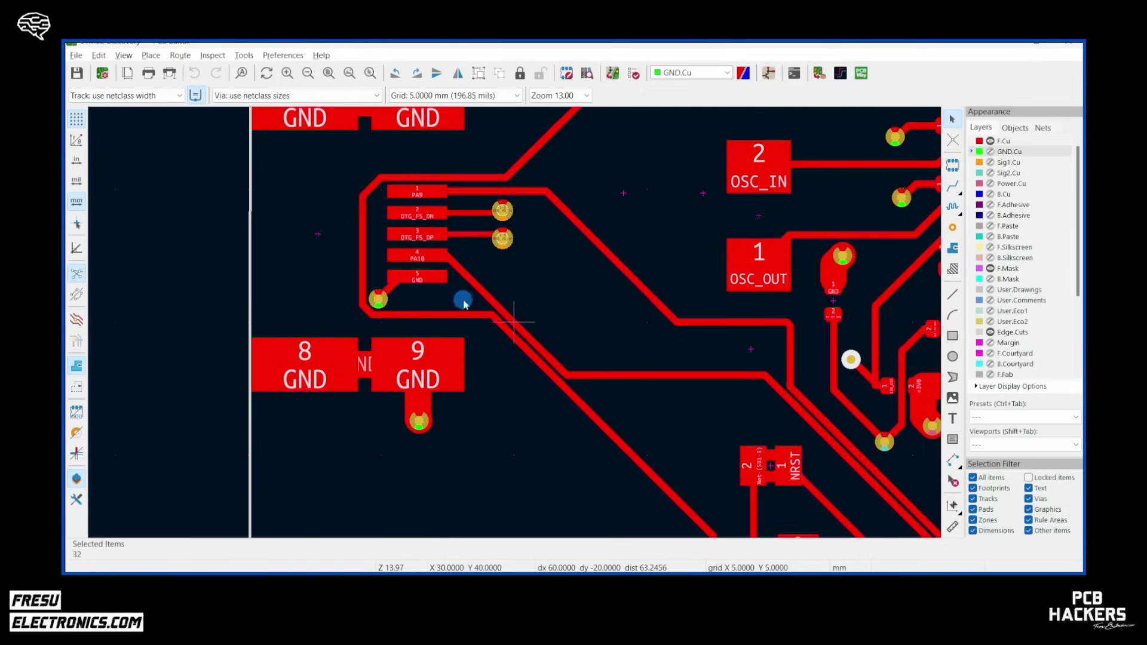
{"action": "scroll", "coordinate": [520, 321], "scroll_direction": "down", "scroll_amount": 3}
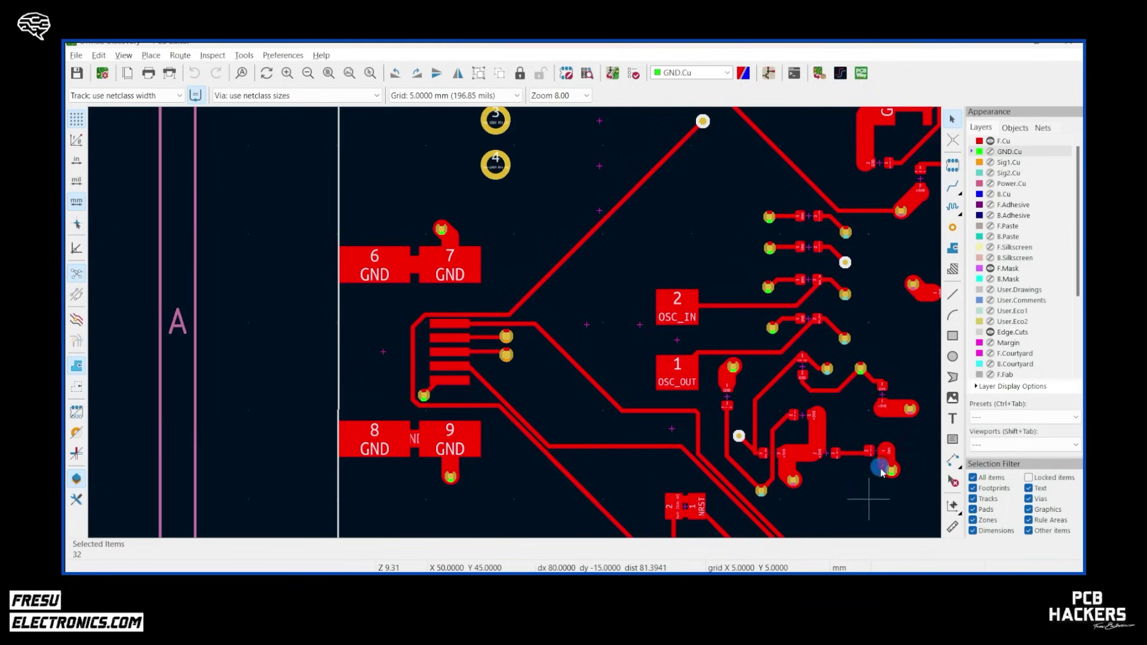
{"action": "middle_click_drag", "start_coordinate": [872, 470], "coordinate": [714, 450]}
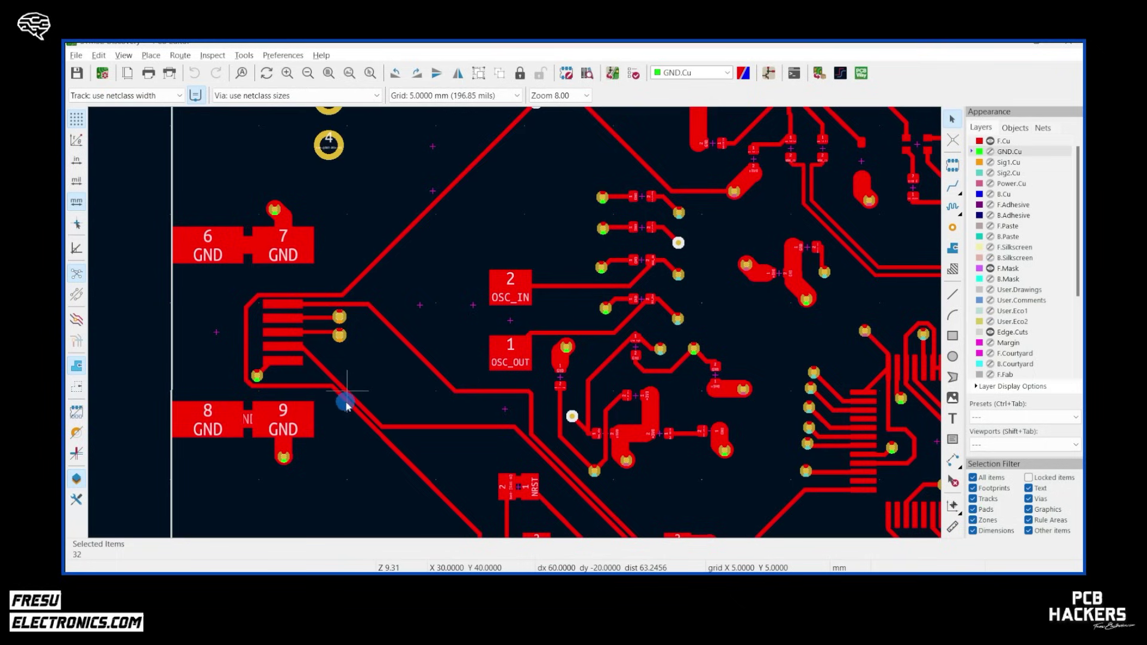
{"action": "scroll", "coordinate": [346, 403], "scroll_direction": "down", "scroll_amount": 4}
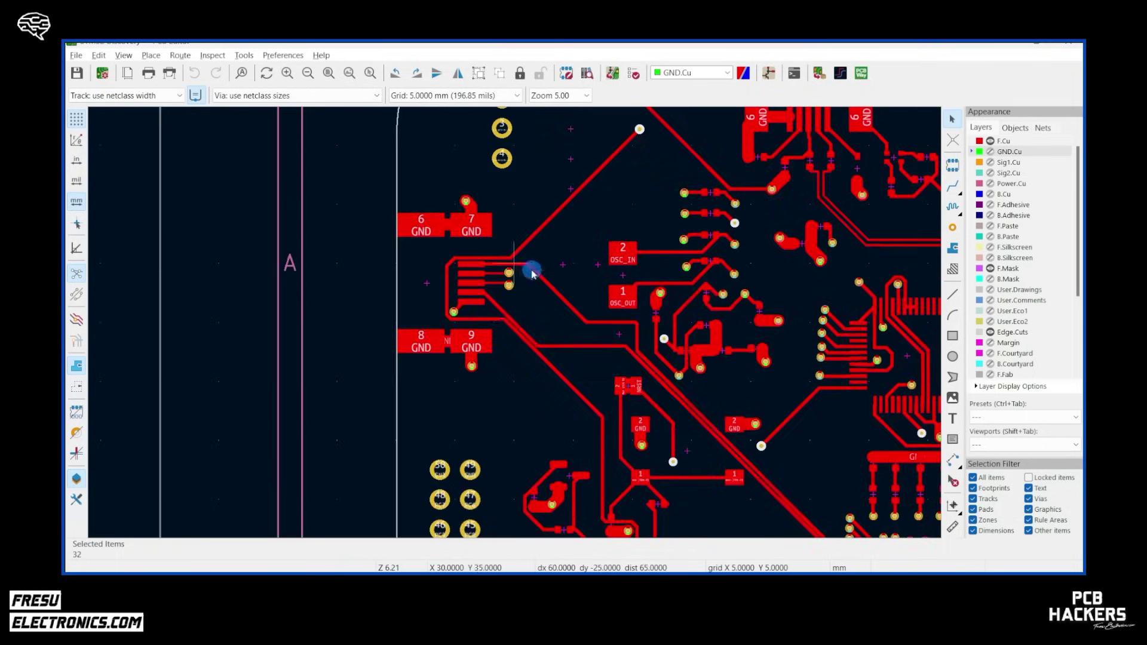
{"action": "scroll", "coordinate": [449, 377], "scroll_direction": "up", "scroll_amount": 2}
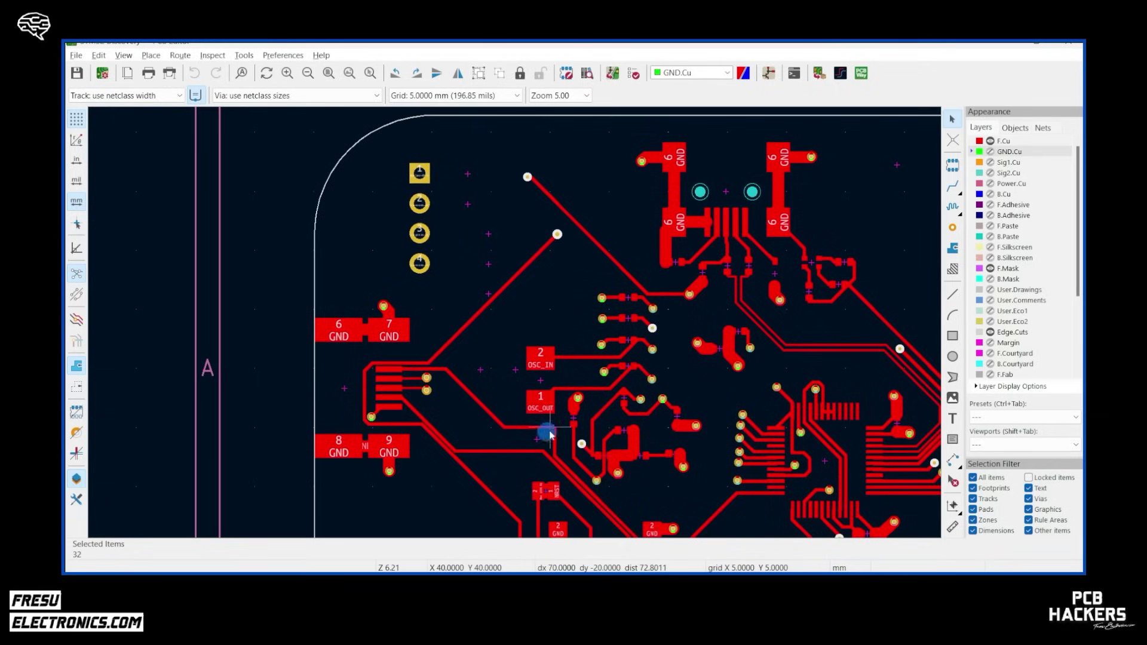
{"action": "scroll", "coordinate": [837, 446], "scroll_direction": "down", "scroll_amount": 5}
{"action": "scroll", "coordinate": [837, 446], "scroll_direction": "right", "scroll_amount": 4}
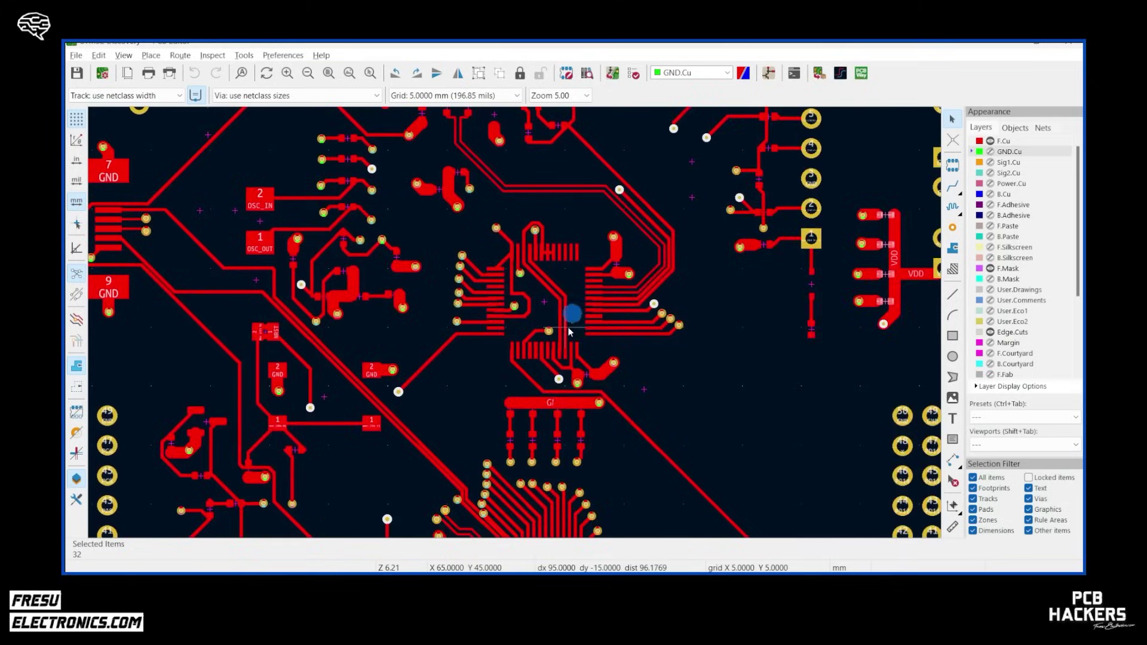
{"action": "scroll", "coordinate": [617, 238], "scroll_direction": "down", "scroll_amount": 3}
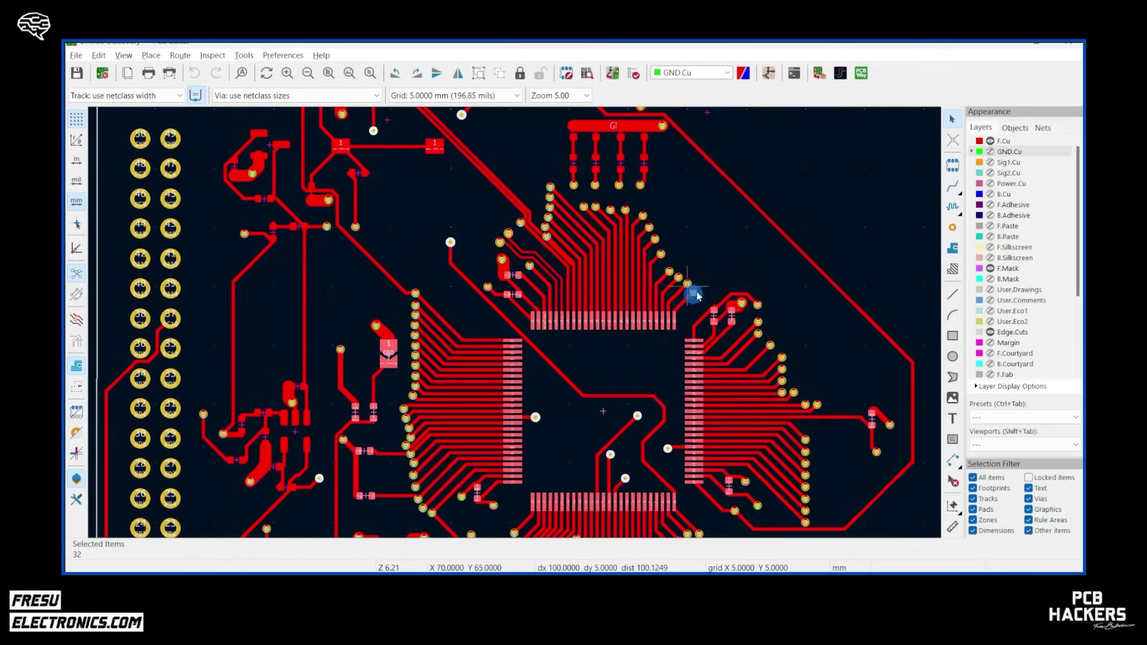
{"action": "scroll", "coordinate": [691, 267], "scroll_direction": "down", "scroll_amount": 2}
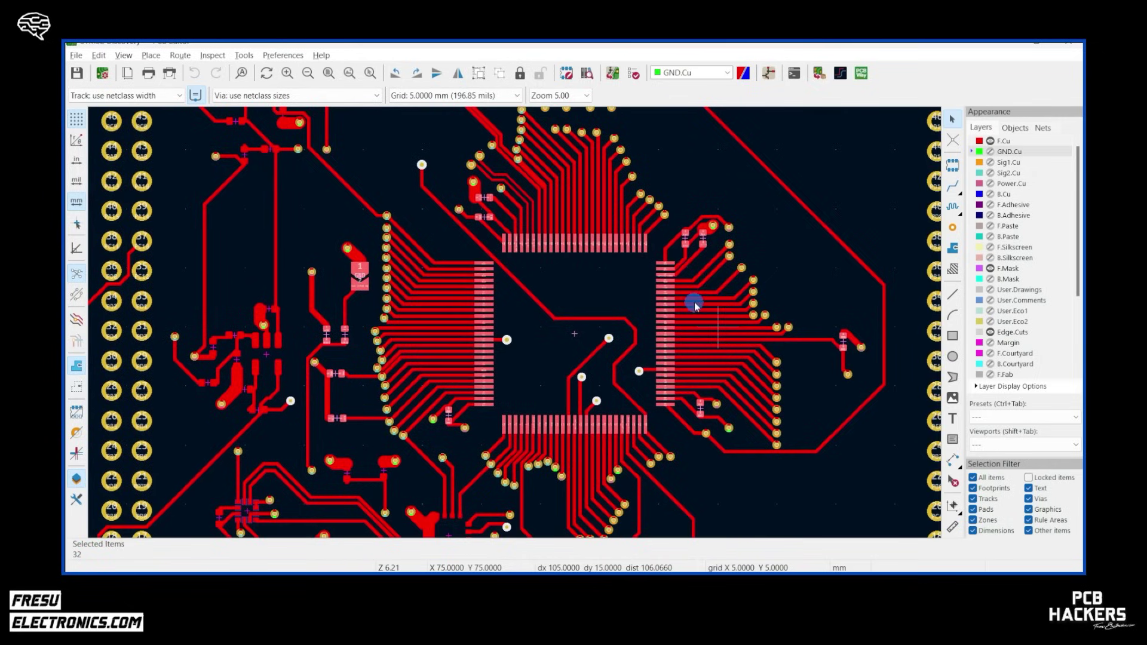
{"action": "scroll", "coordinate": [677, 391], "scroll_direction": "down", "scroll_amount": 2}
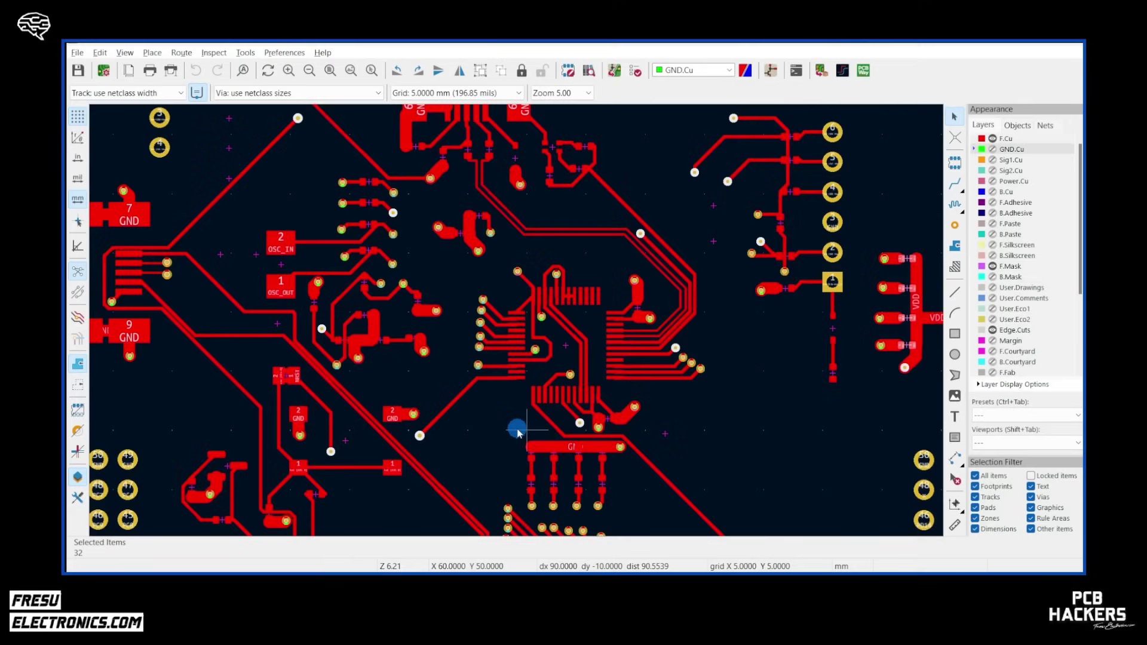
{"action": "scroll", "coordinate": [517, 432], "scroll_direction": "up", "scroll_amount": 5}
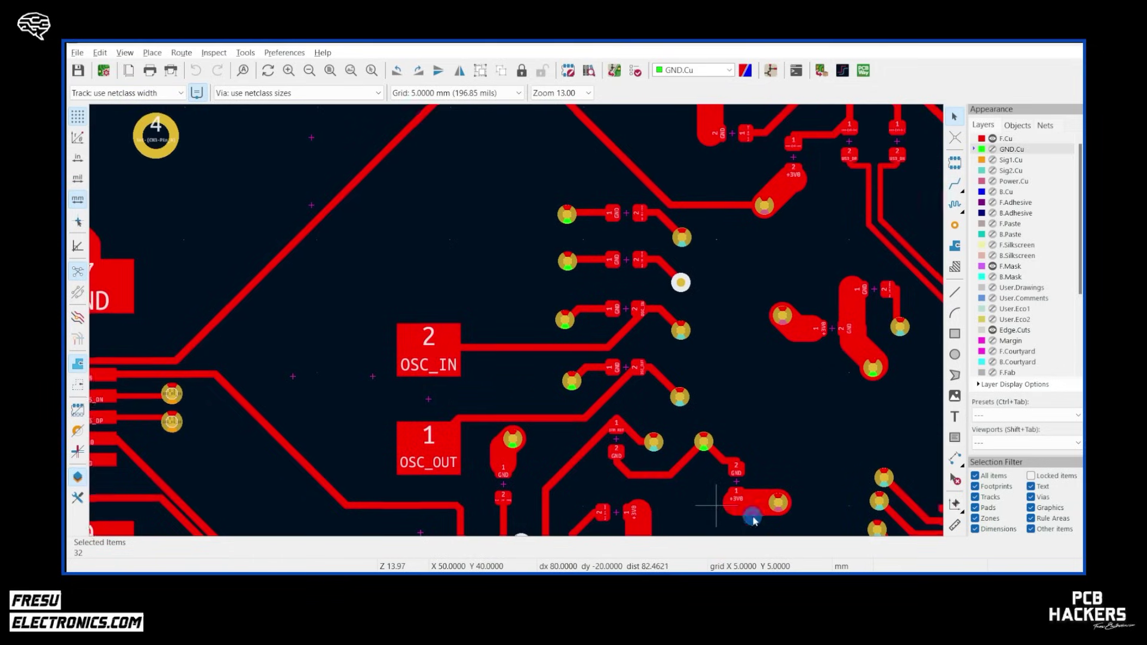
{"action": "middle_click_drag", "start_coordinate": [750, 517], "coordinate": [632, 353]}
{"action": "scroll", "coordinate": [629, 357], "scroll_direction": "down", "scroll_amount": 3}
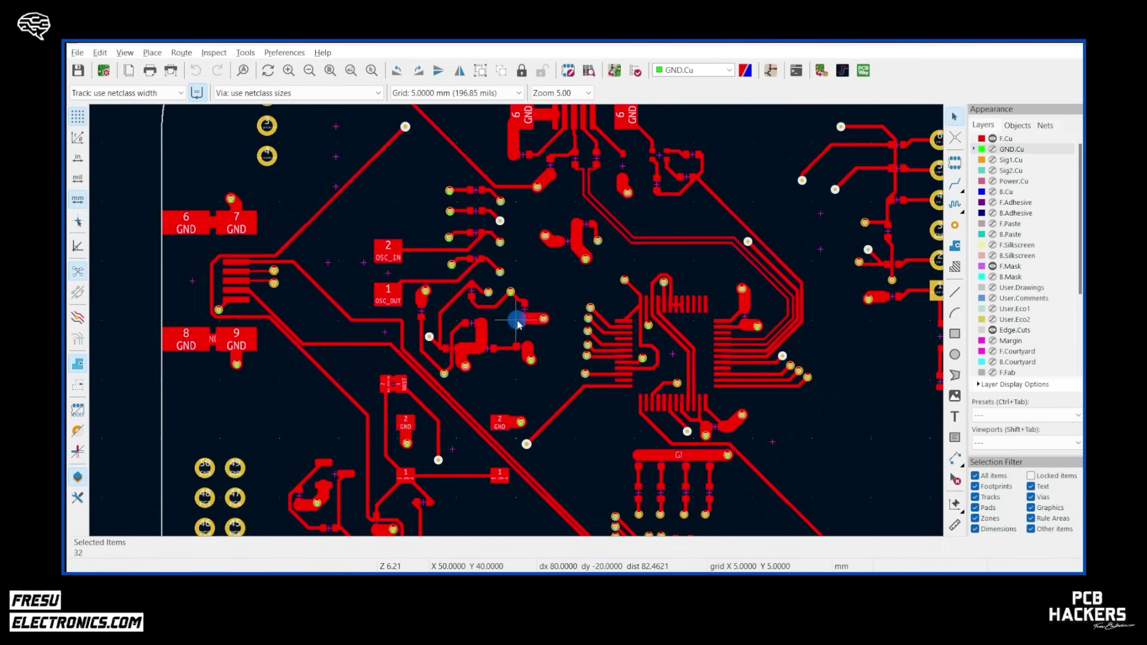
{"action": "middle_click_drag", "start_coordinate": [487, 451], "coordinate": [547, 305]}
{"action": "middle_click_drag", "start_coordinate": [439, 418], "coordinate": [482, 210]}
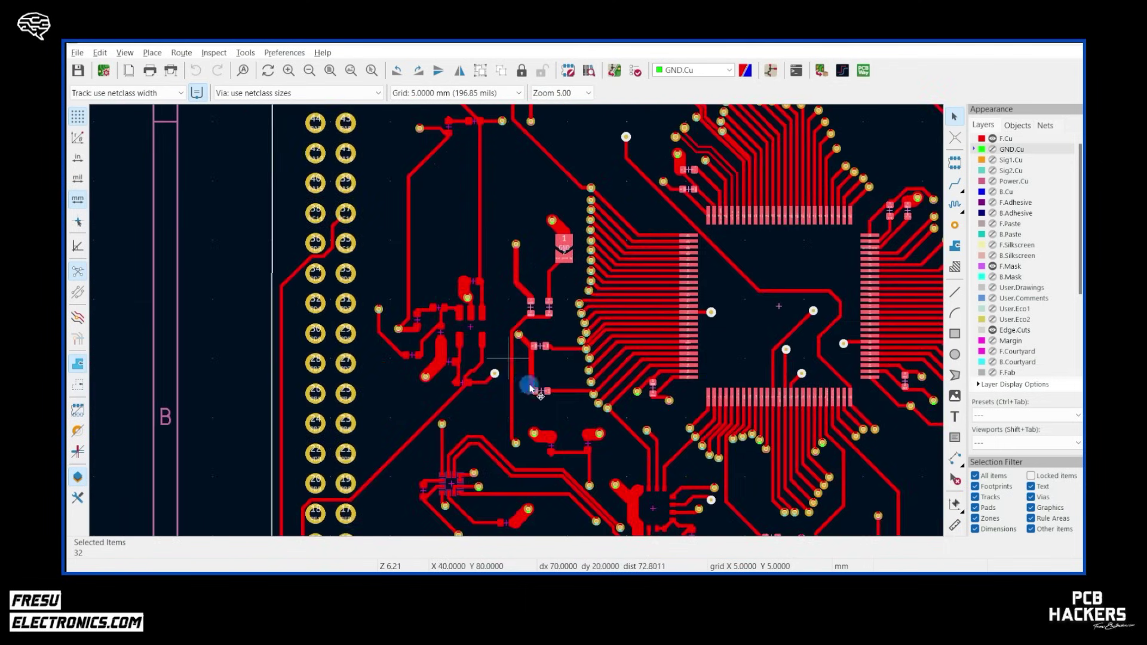
{"action": "middle_click_drag", "start_coordinate": [612, 459], "coordinate": [601, 235]}
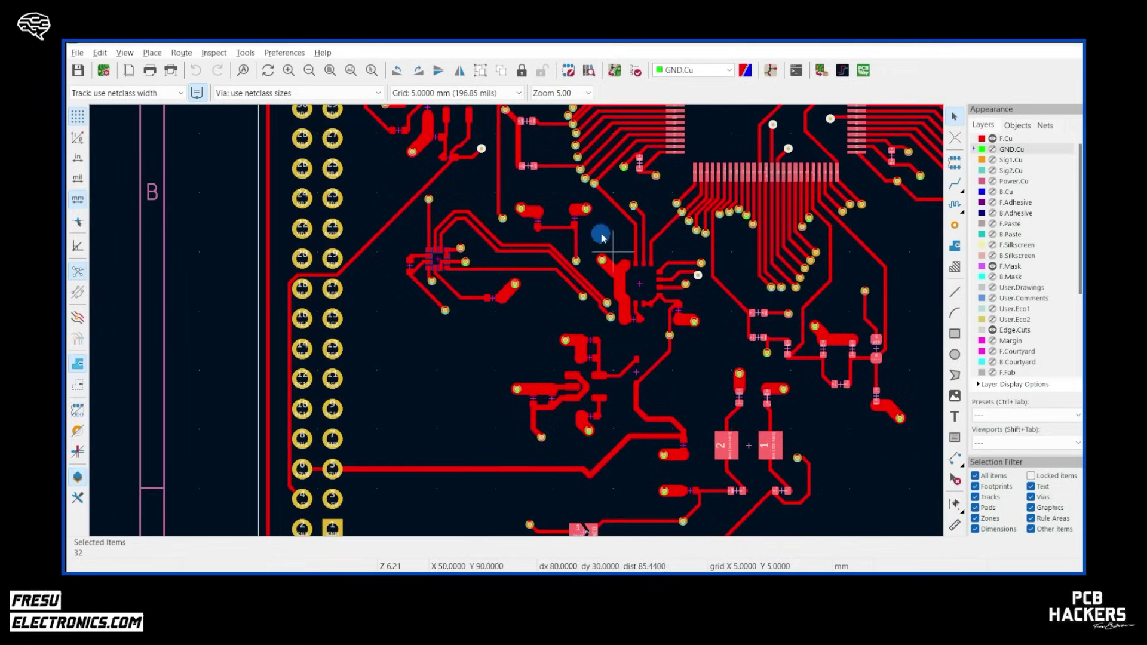
Show all copper layers from the layer list's context menu and zoom into the GND pour near the MCU.
{"action": "right_click", "coordinate": [996, 140]}
{"action": "left_click", "coordinate": [995, 149]}
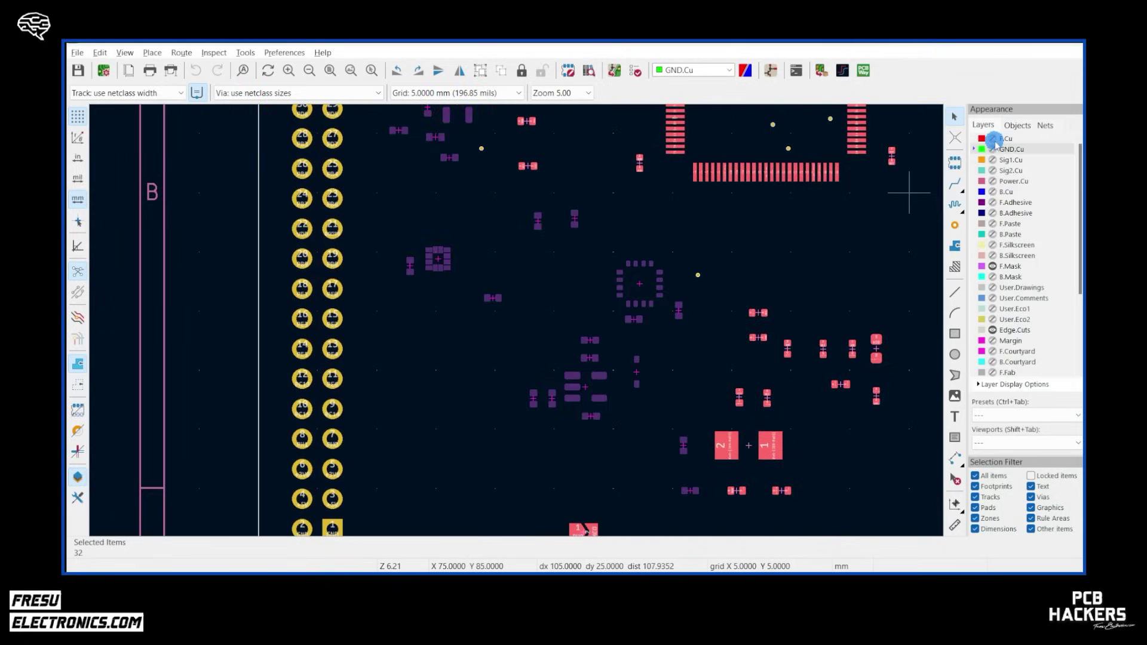
{"action": "scroll", "coordinate": [615, 333], "scroll_direction": "down", "scroll_amount": 5}
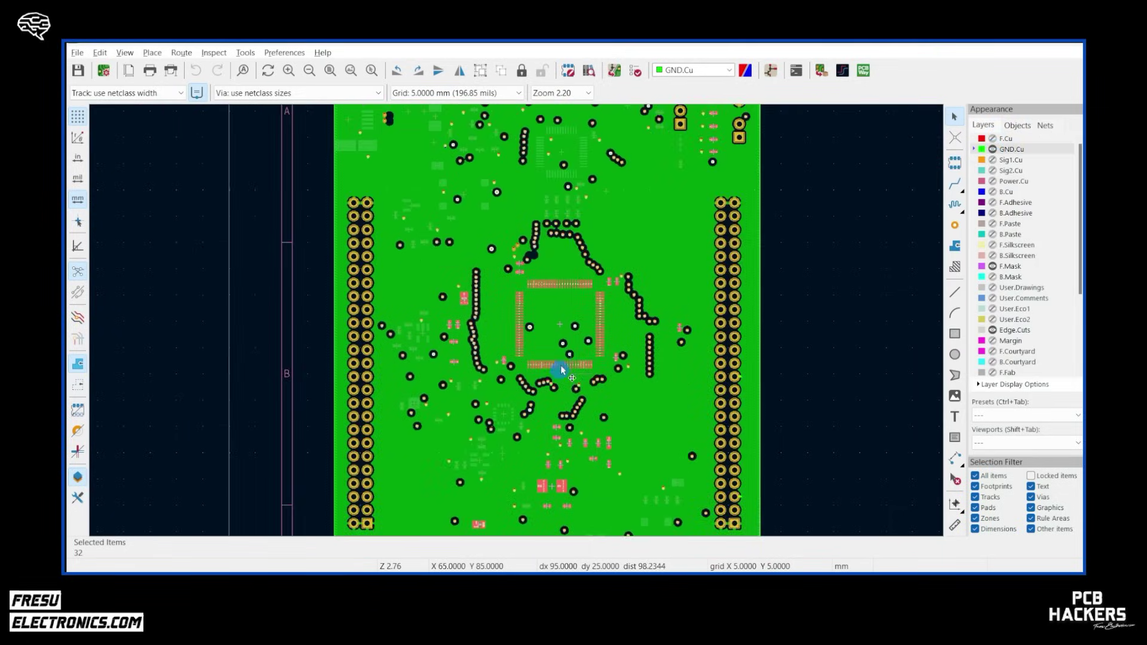
{"action": "scroll", "coordinate": [524, 307], "scroll_direction": "up", "scroll_amount": 1, "text": "shift"}
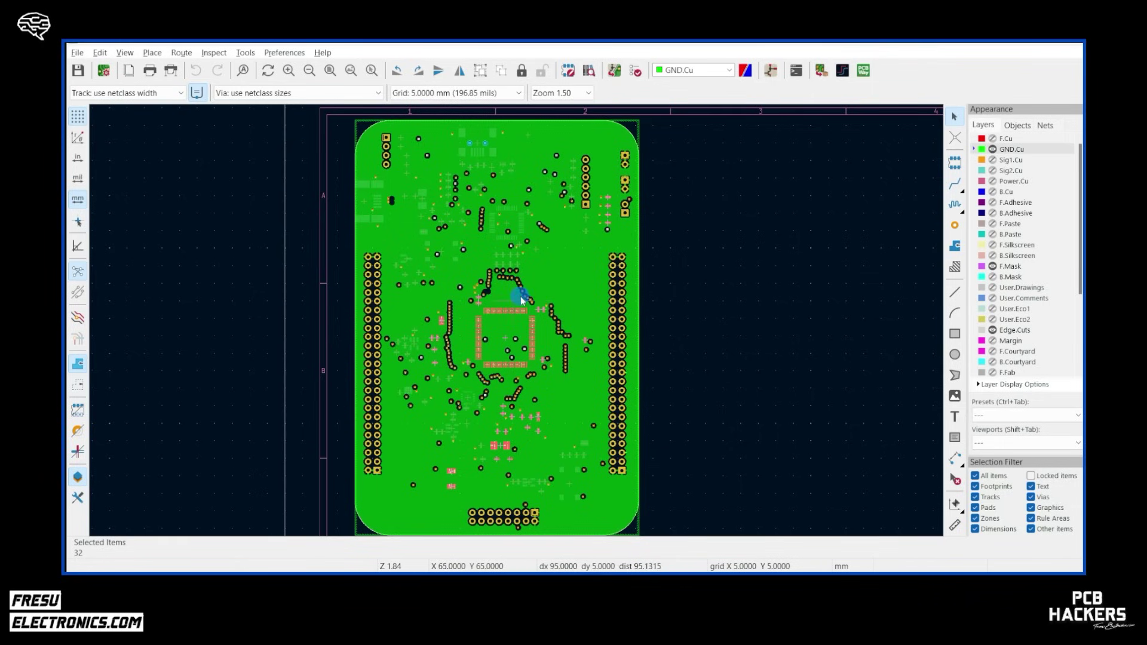
{"action": "scroll", "coordinate": [442, 316], "scroll_direction": "up", "scroll_amount": 5}
{"action": "middle_click_drag", "start_coordinate": [594, 247], "coordinate": [548, 165]}
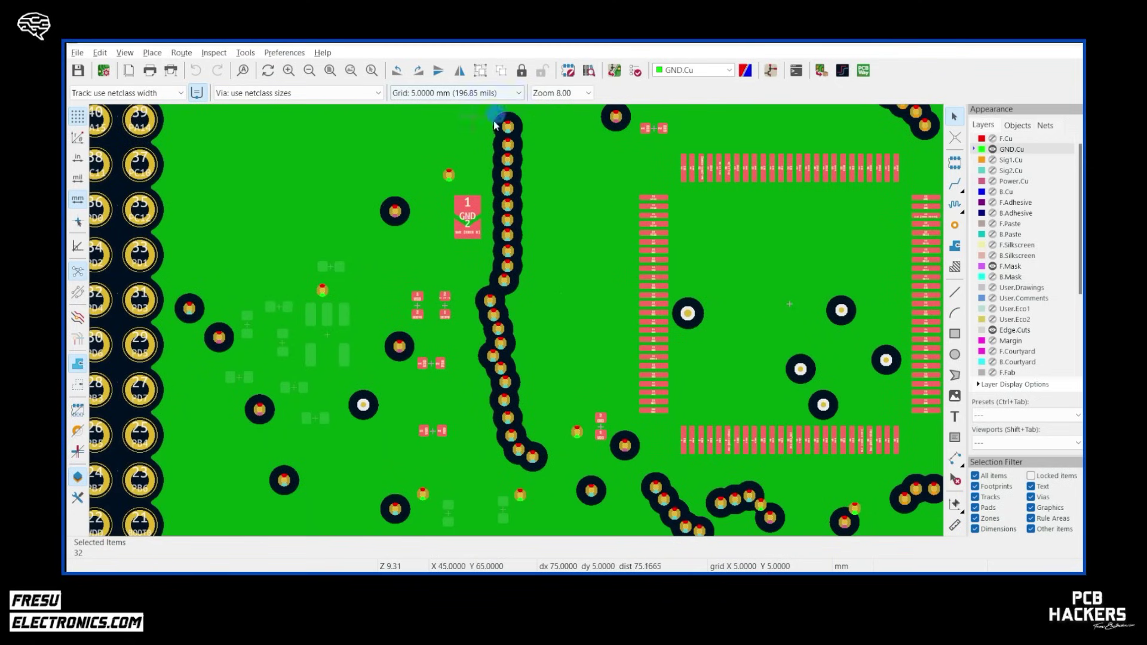
{"action": "scroll", "coordinate": [478, 374], "scroll_direction": "right", "scroll_amount": 3, "text": "ctrl"}
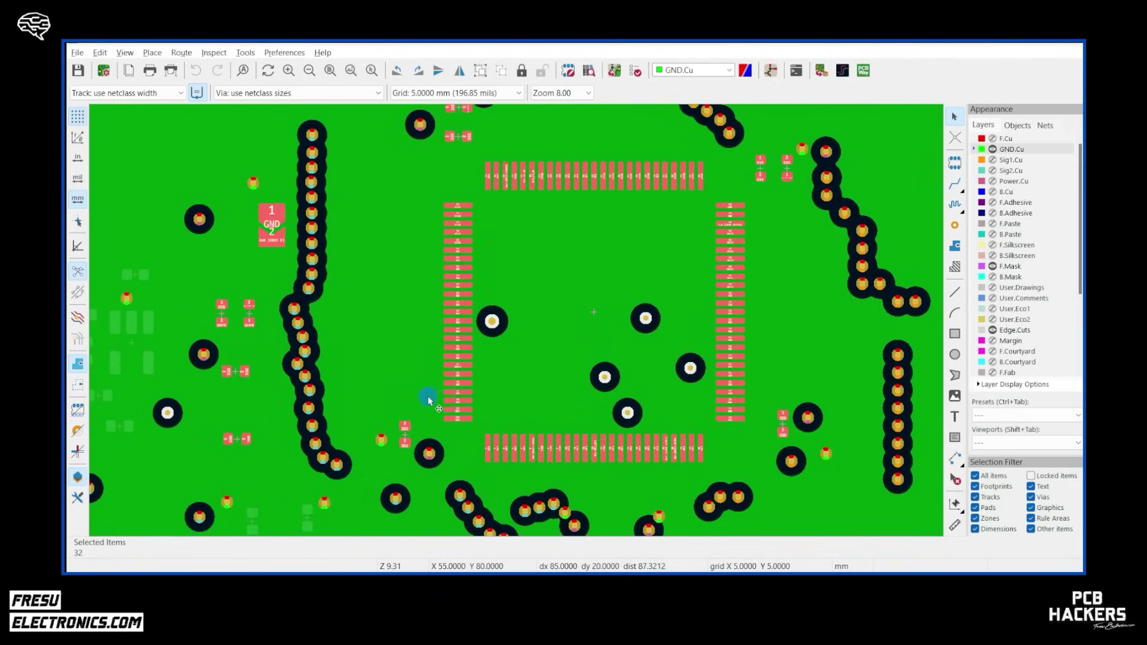
{"action": "scroll", "coordinate": [657, 335], "scroll_direction": "down", "scroll_amount": 2}
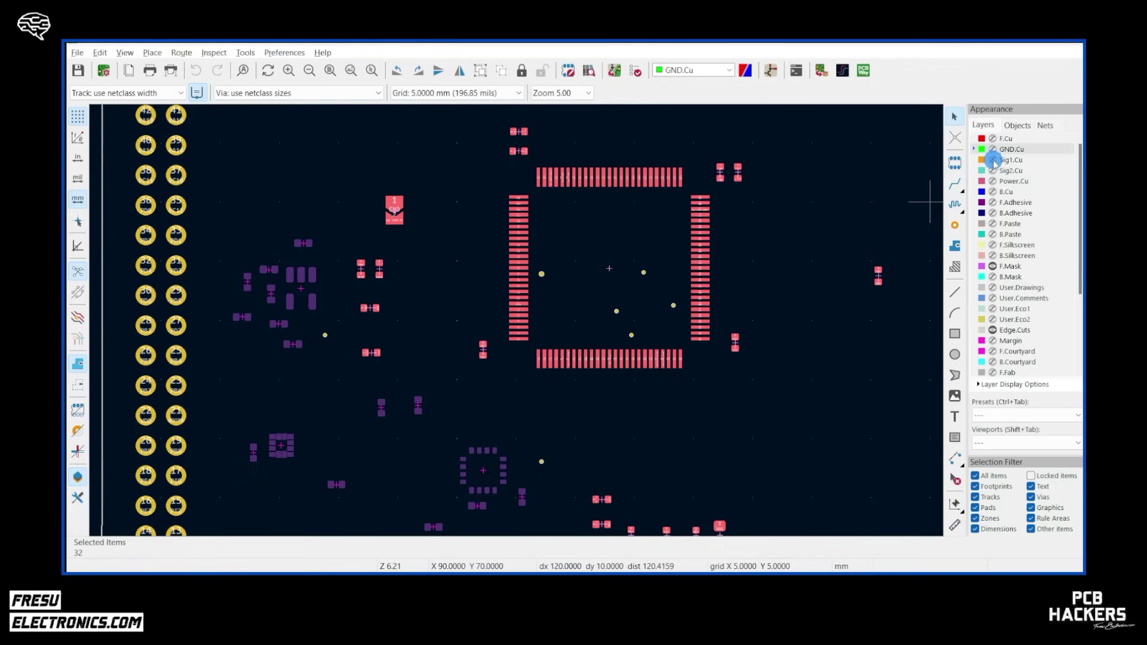
Show Sig1.Cu and follow its orange tracks from the MCU to the right header and board outline.
{"action": "left_click", "coordinate": [992, 159]}
{"action": "scroll", "coordinate": [671, 259], "scroll_direction": "down", "scroll_amount": 2}
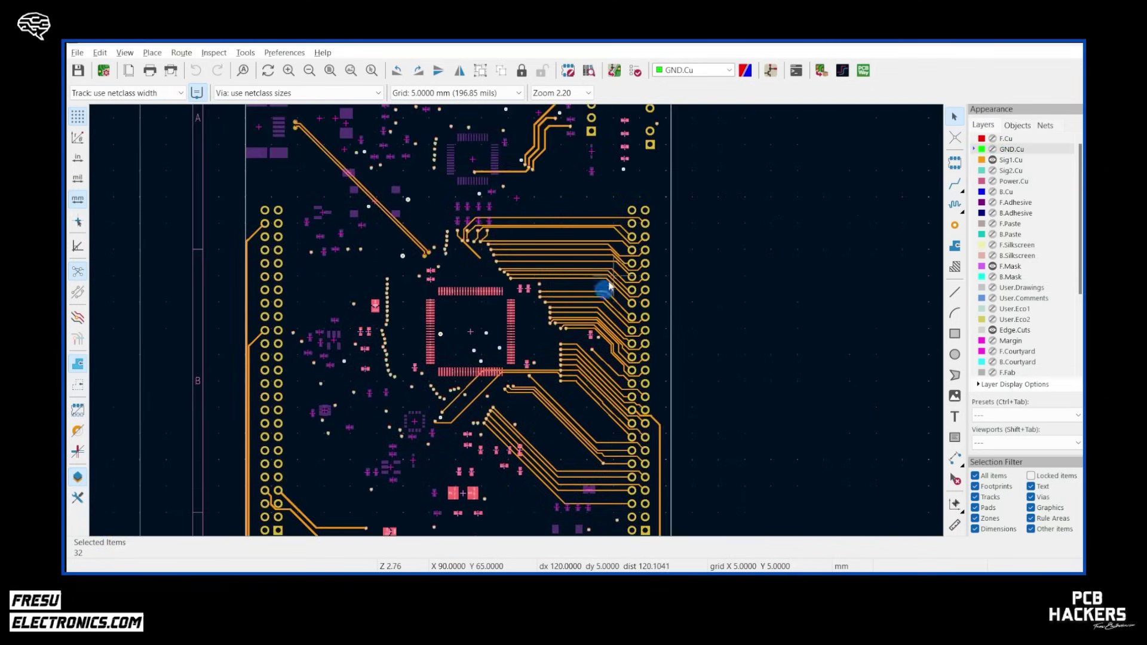
{"action": "scroll", "coordinate": [517, 322], "scroll_direction": "up", "scroll_amount": 2}
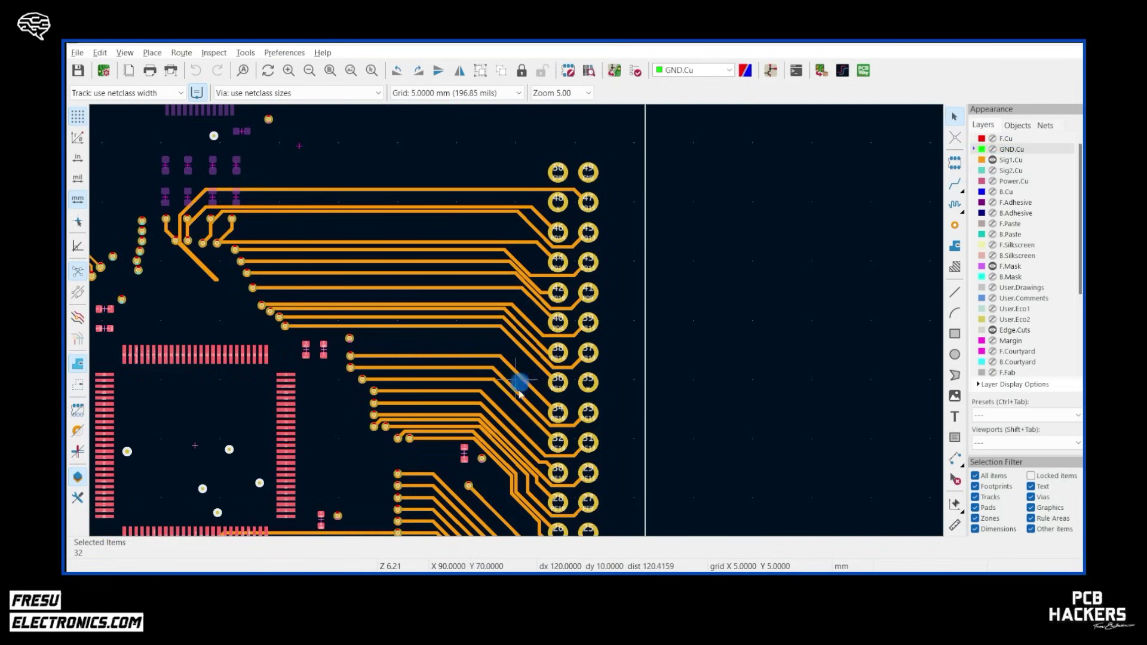
{"action": "middle_click_drag", "start_coordinate": [478, 464], "coordinate": [663, 290]}
{"action": "scroll", "coordinate": [663, 289], "scroll_direction": "down", "scroll_amount": 3}
{"action": "middle_click_drag", "start_coordinate": [510, 466], "coordinate": [593, 353]}
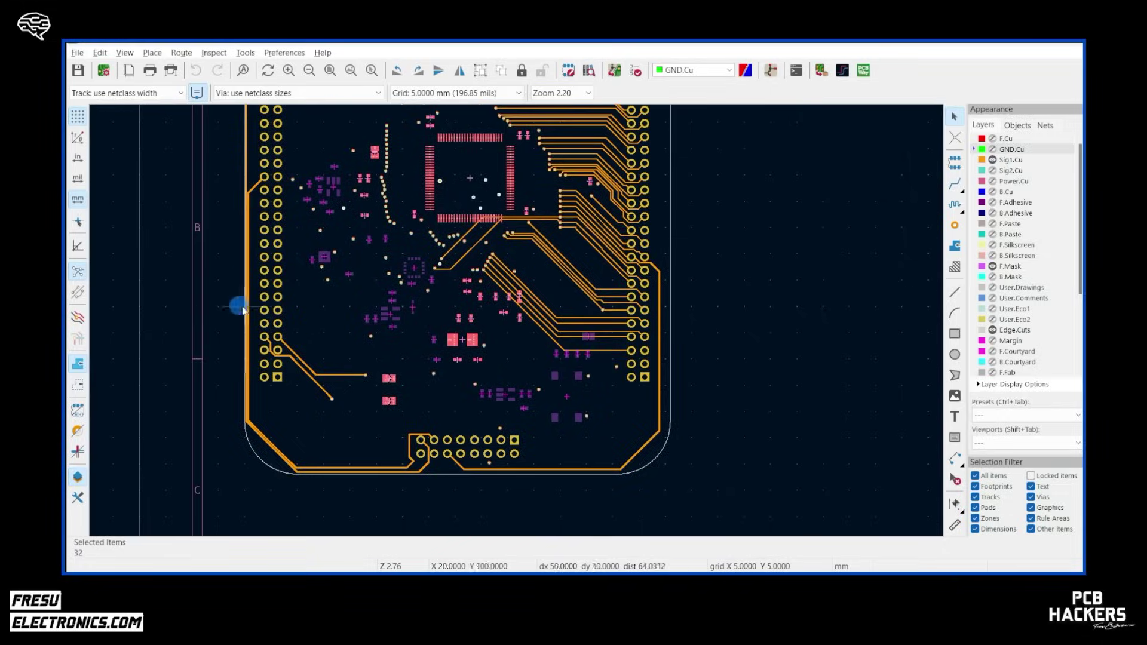
{"action": "scroll", "coordinate": [221, 307], "scroll_direction": "up", "scroll_amount": 5}
{"action": "scroll", "coordinate": [707, 279], "scroll_direction": "up", "scroll_amount": 4}
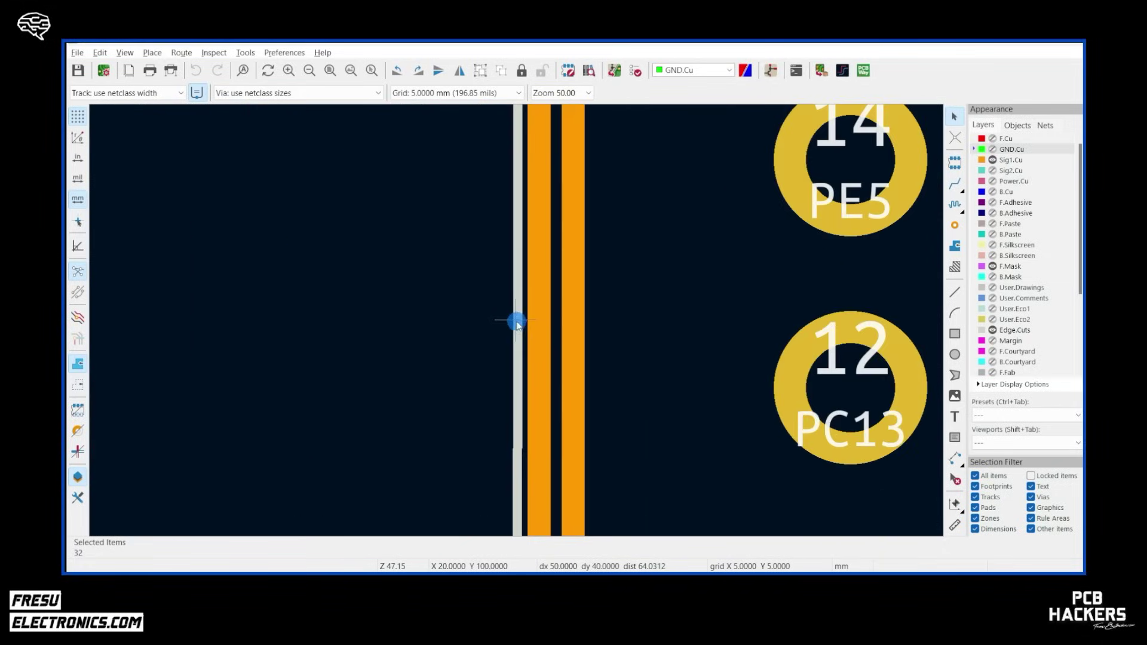
{"action": "scroll", "coordinate": [693, 370], "scroll_direction": "down", "scroll_amount": 10}
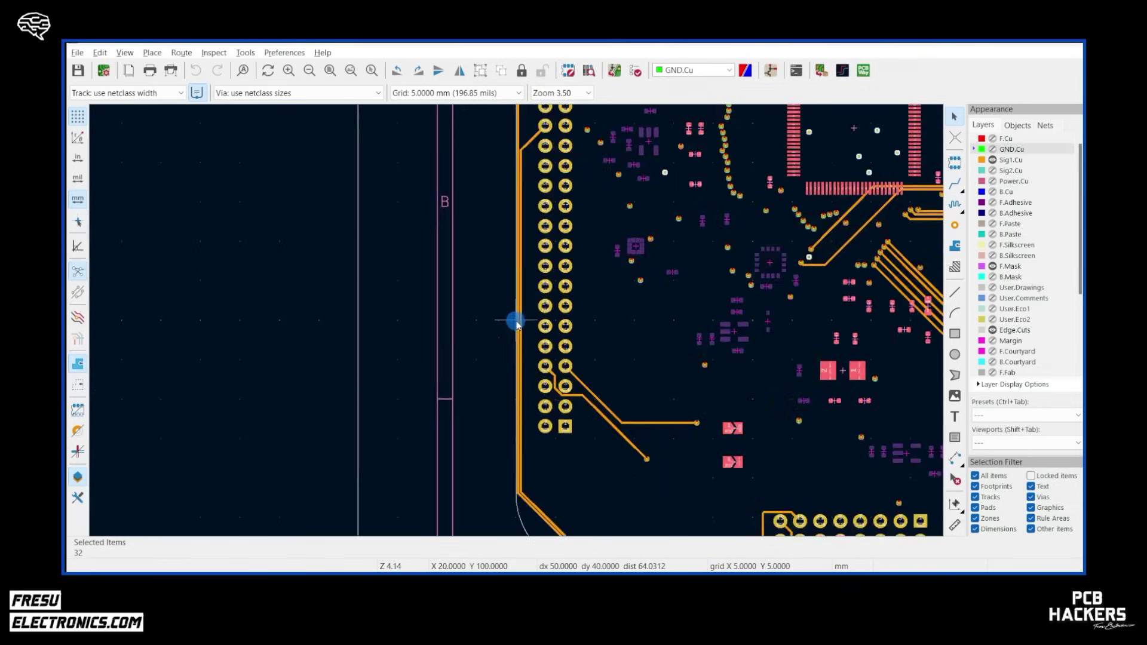
{"action": "scroll", "coordinate": [583, 310], "scroll_direction": "up", "scroll_amount": 5}
{"action": "scroll", "coordinate": [615, 339], "scroll_direction": "right", "scroll_amount": 4}
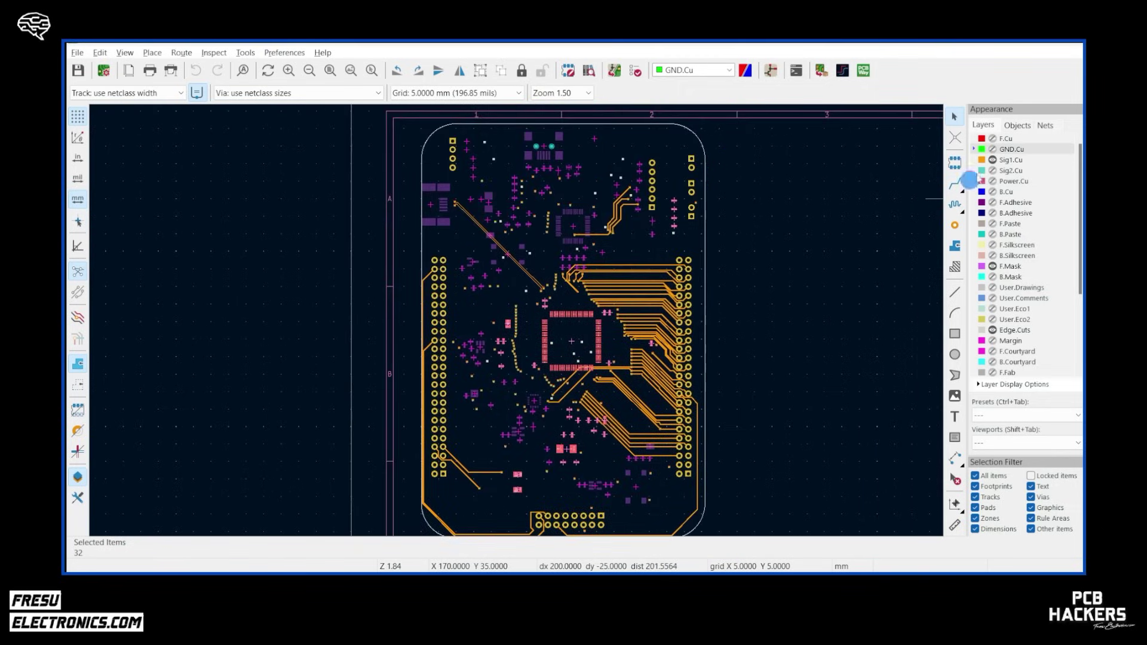
Swap Sig1.Cu for Sig2.Cu to inspect the teal tracks, then re-enable Sig1.Cu.
{"action": "left_click", "coordinate": [992, 160]}
{"action": "left_click", "coordinate": [993, 171]}
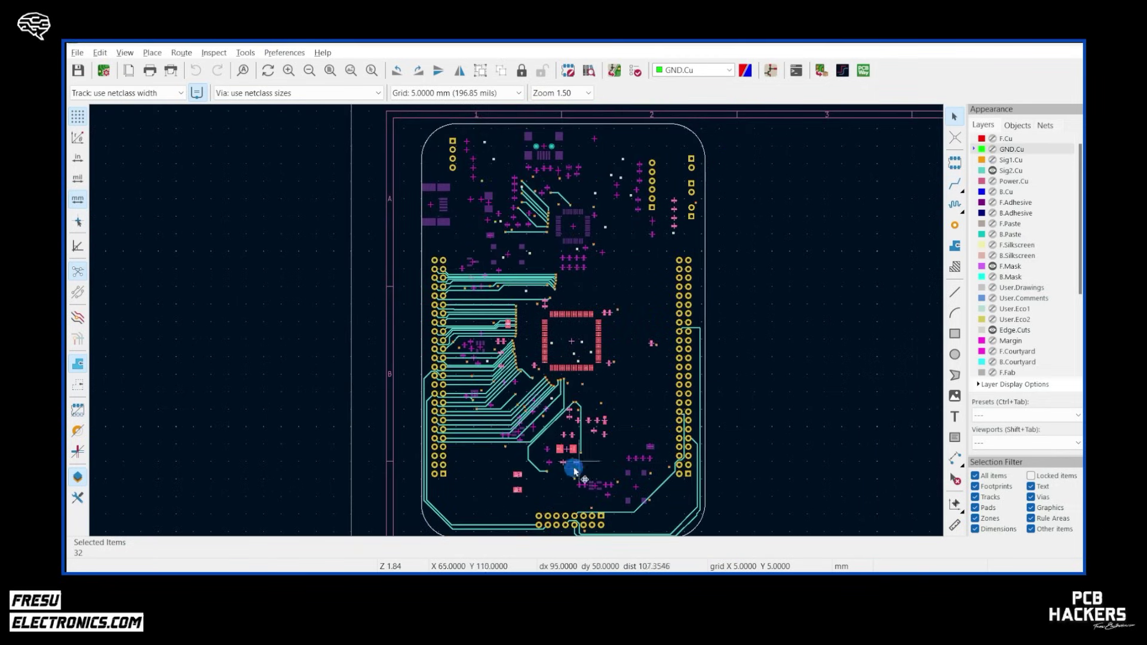
{"action": "scroll", "coordinate": [574, 444], "scroll_direction": "down", "scroll_amount": 2}
{"action": "scroll", "coordinate": [575, 443], "scroll_direction": "down", "scroll_amount": 1}
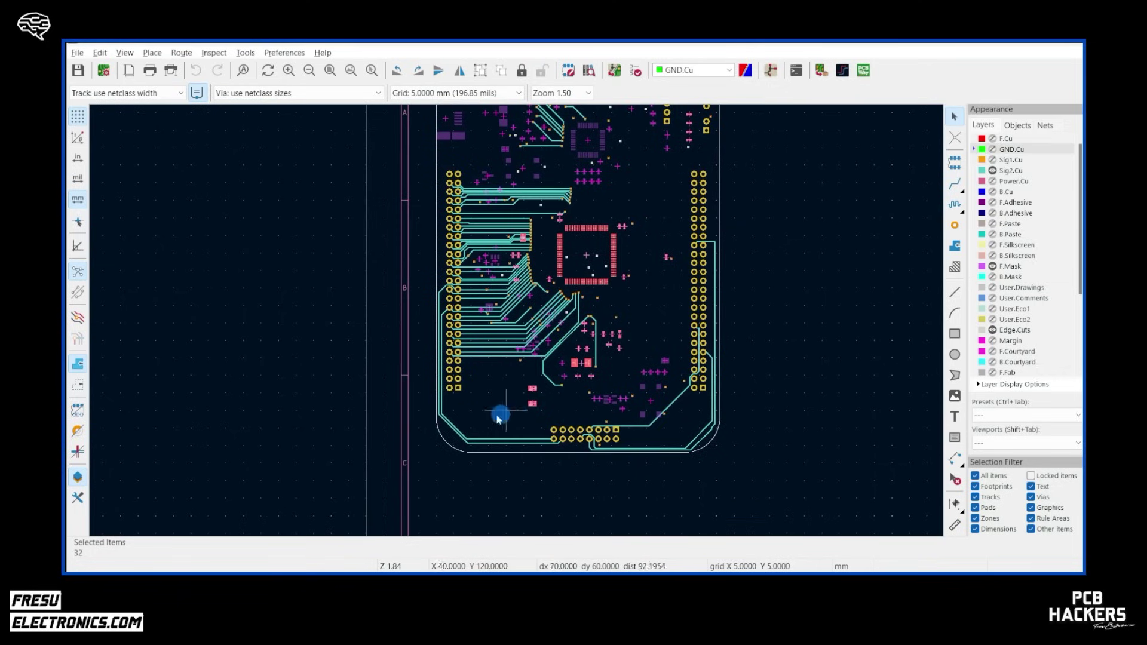
{"action": "scroll", "coordinate": [525, 306], "scroll_direction": "up", "scroll_amount": 5}
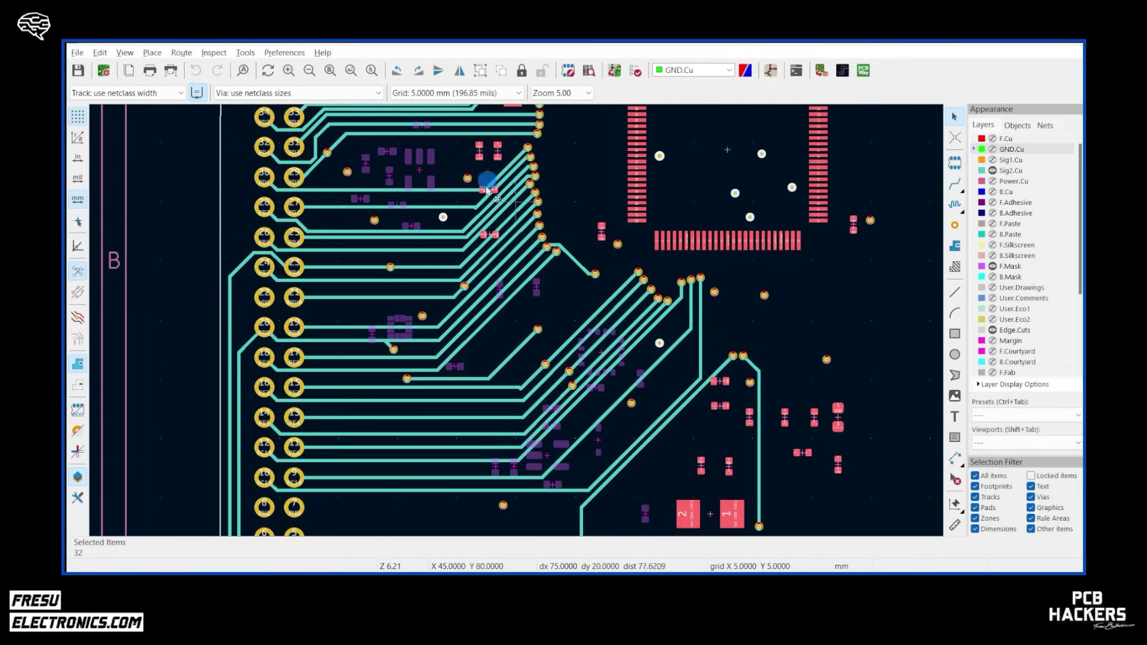
{"action": "scroll", "coordinate": [511, 320], "scroll_direction": "down", "scroll_amount": 3}
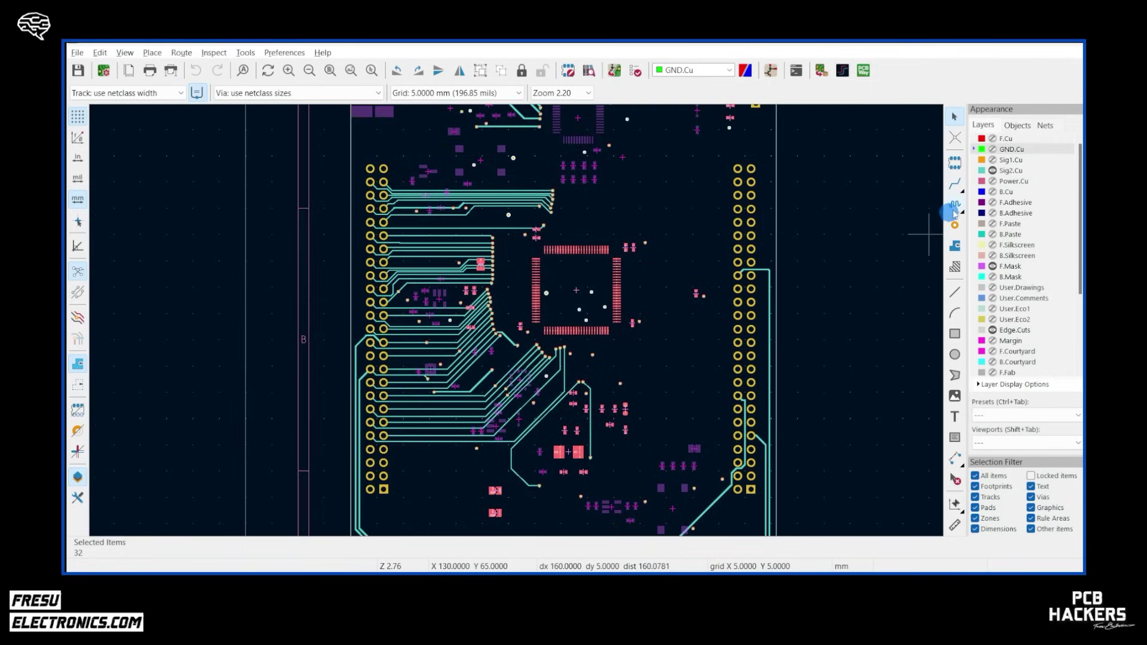
{"action": "left_click", "coordinate": [992, 160]}
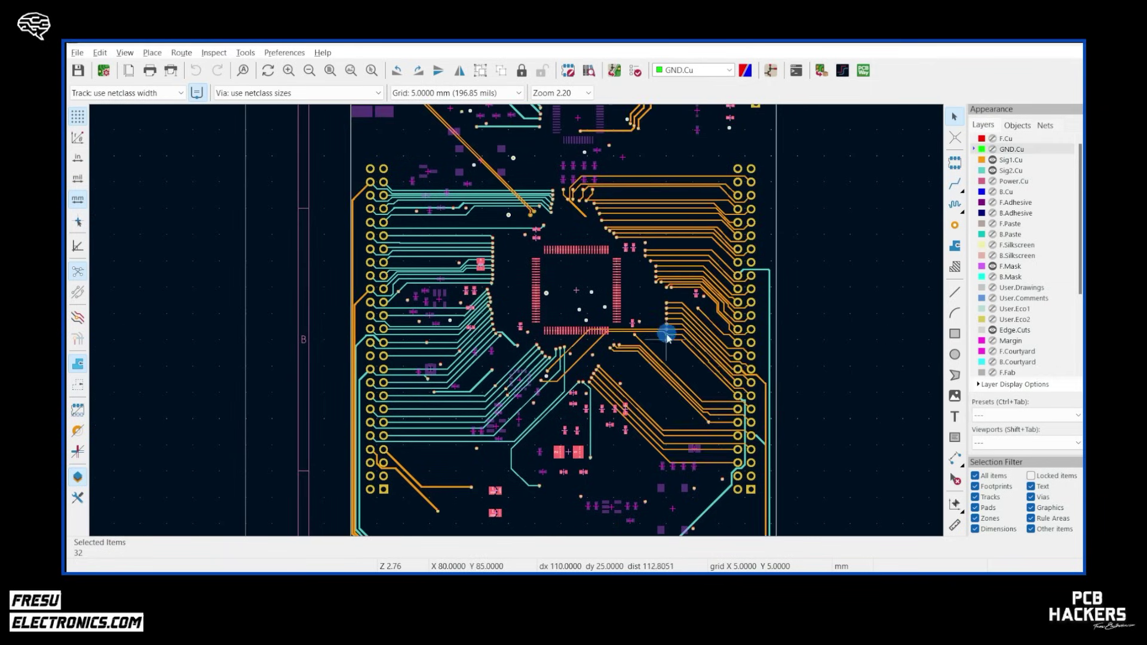
{"action": "scroll", "coordinate": [515, 309], "scroll_direction": "down", "scroll_amount": 2}
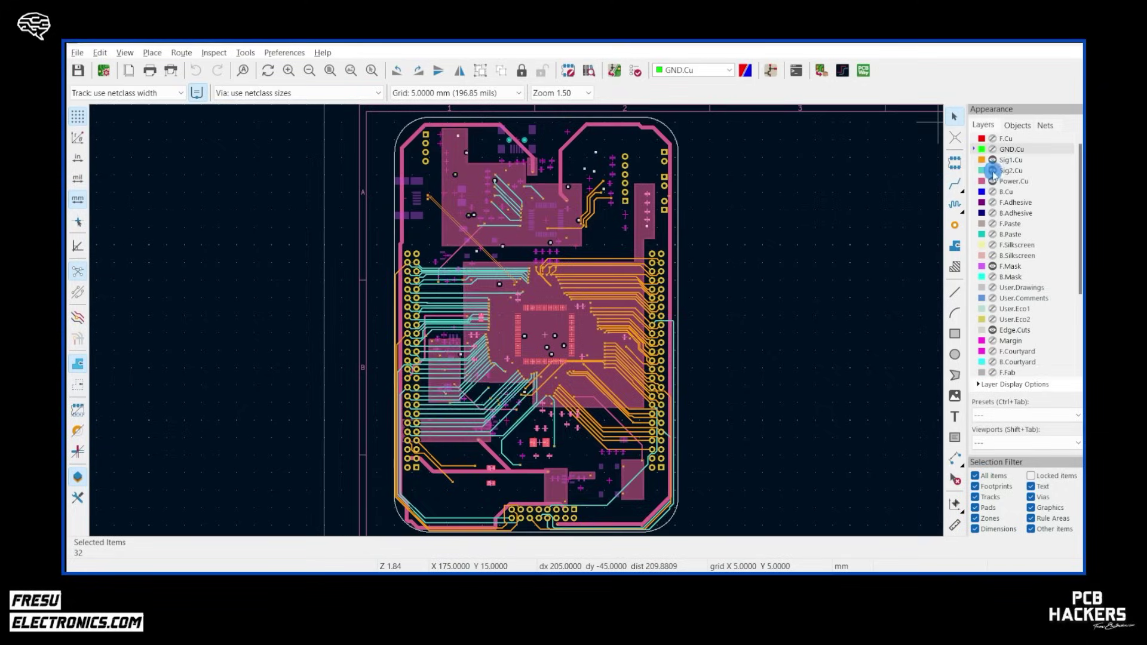
Hide Sig2.Cu and Sig1.Cu, leaving the Power.Cu pours, and zoom in on them.
{"action": "left_click", "coordinate": [991, 172]}
{"action": "left_click", "coordinate": [992, 160]}
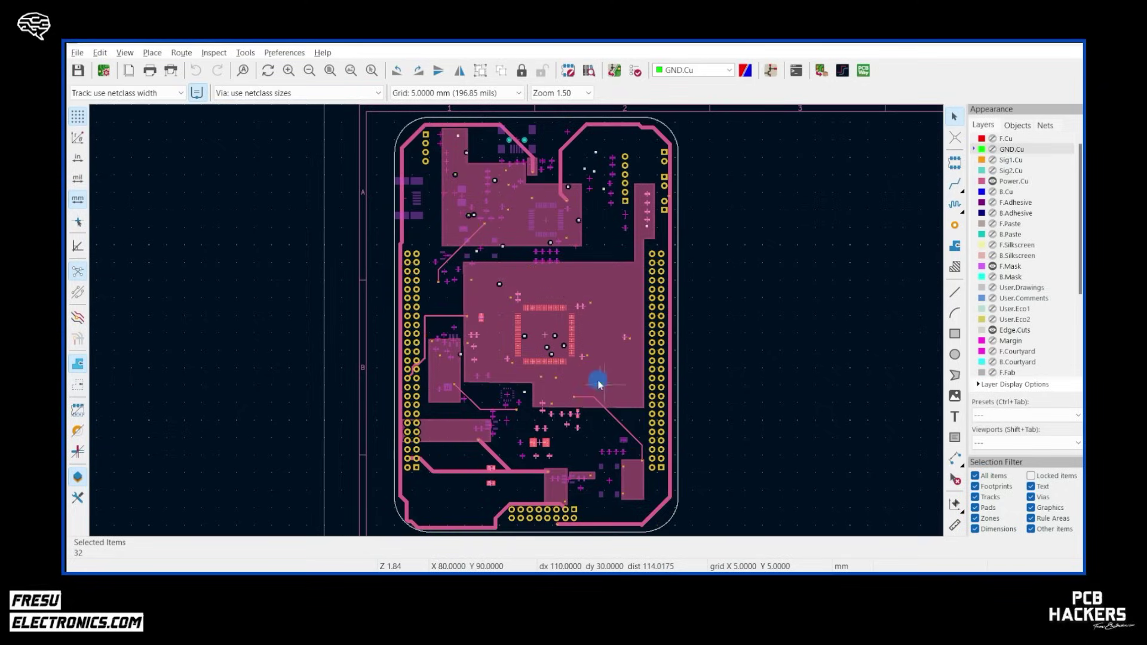
{"action": "scroll", "coordinate": [518, 325], "scroll_direction": "up", "scroll_amount": 2}
{"action": "scroll", "coordinate": [518, 326], "scroll_direction": "up", "scroll_amount": 3}
{"action": "scroll", "coordinate": [511, 378], "scroll_direction": "up", "scroll_amount": 2}
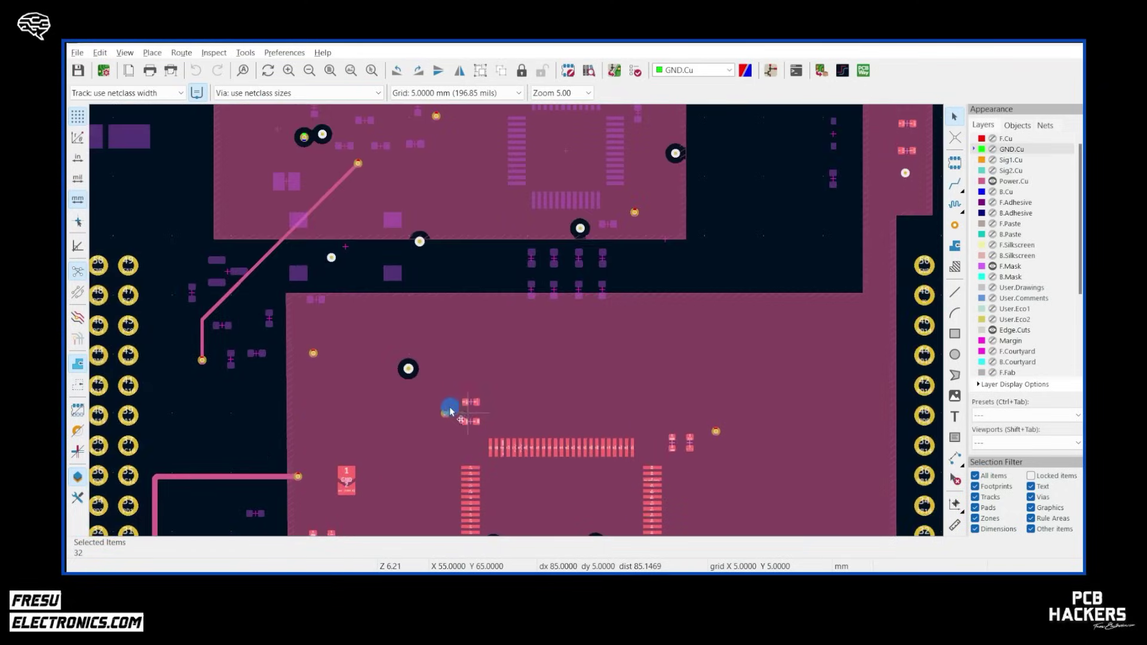
{"action": "scroll", "coordinate": [450, 411], "scroll_direction": "down", "scroll_amount": 4}
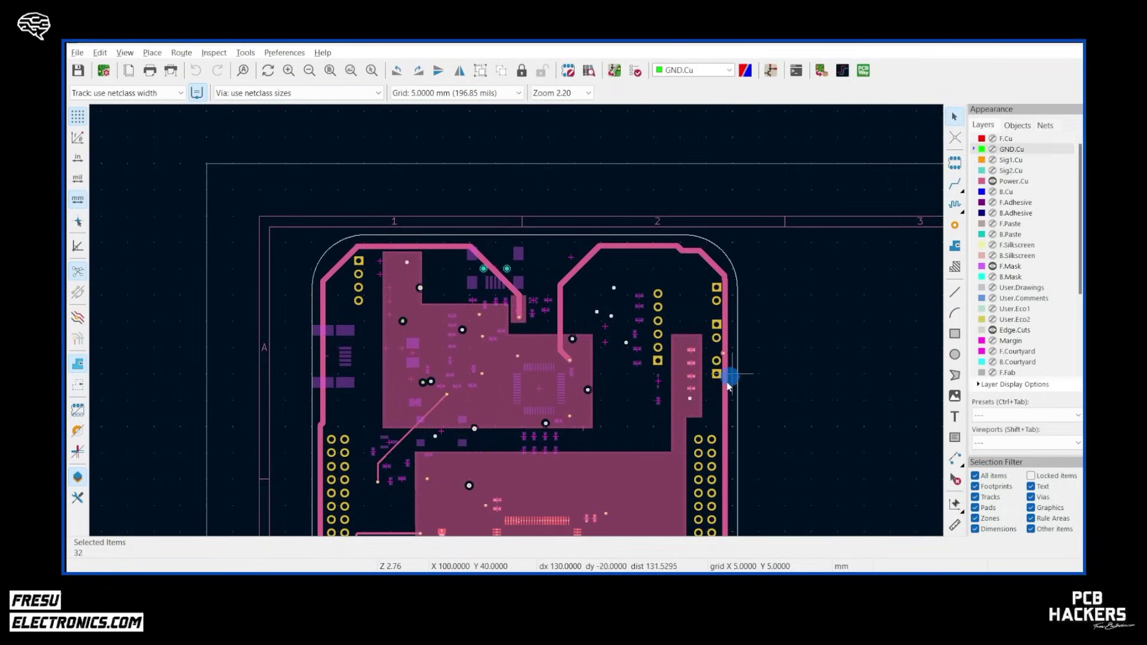
Survey the Power.Cu pours along the bottom edge, lower-left corner and top, then recentre the board.
{"action": "middle_click_drag", "start_coordinate": [718, 399], "coordinate": [734, 250]}
{"action": "middle_click_drag", "start_coordinate": [653, 430], "coordinate": [630, 302]}
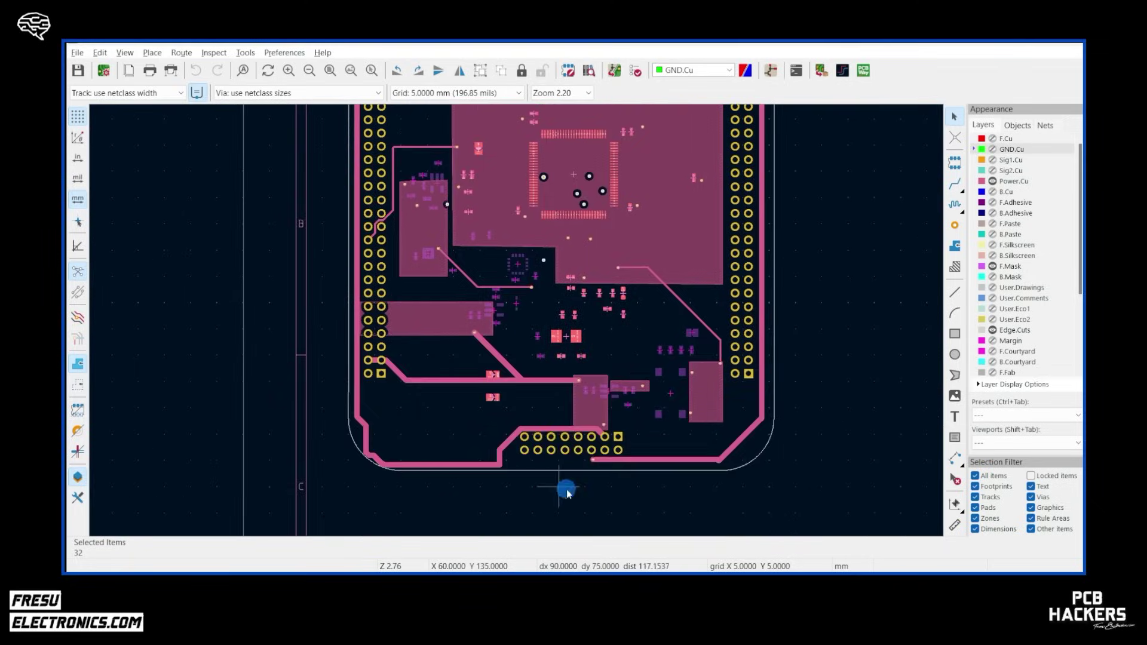
{"action": "scroll", "coordinate": [567, 493], "scroll_direction": "up", "scroll_amount": 3}
{"action": "middle_click_drag", "start_coordinate": [221, 310], "coordinate": [257, 397]}
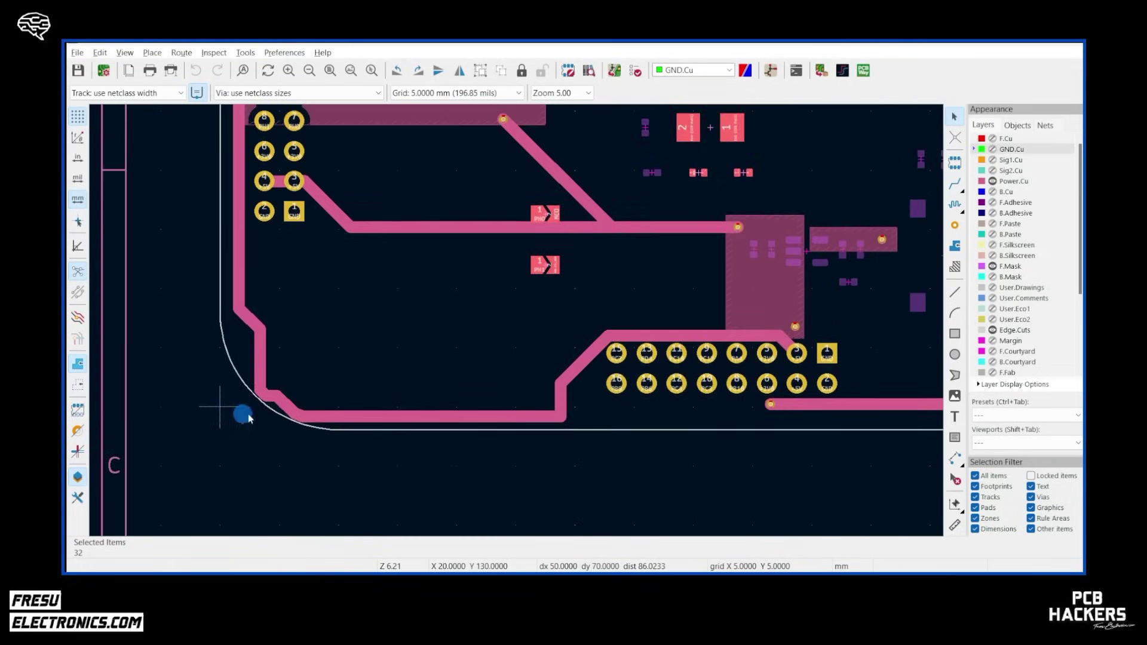
{"action": "scroll", "coordinate": [281, 422], "scroll_direction": "down", "scroll_amount": 5}
{"action": "scroll", "coordinate": [512, 317], "scroll_direction": "up", "scroll_amount": 1}
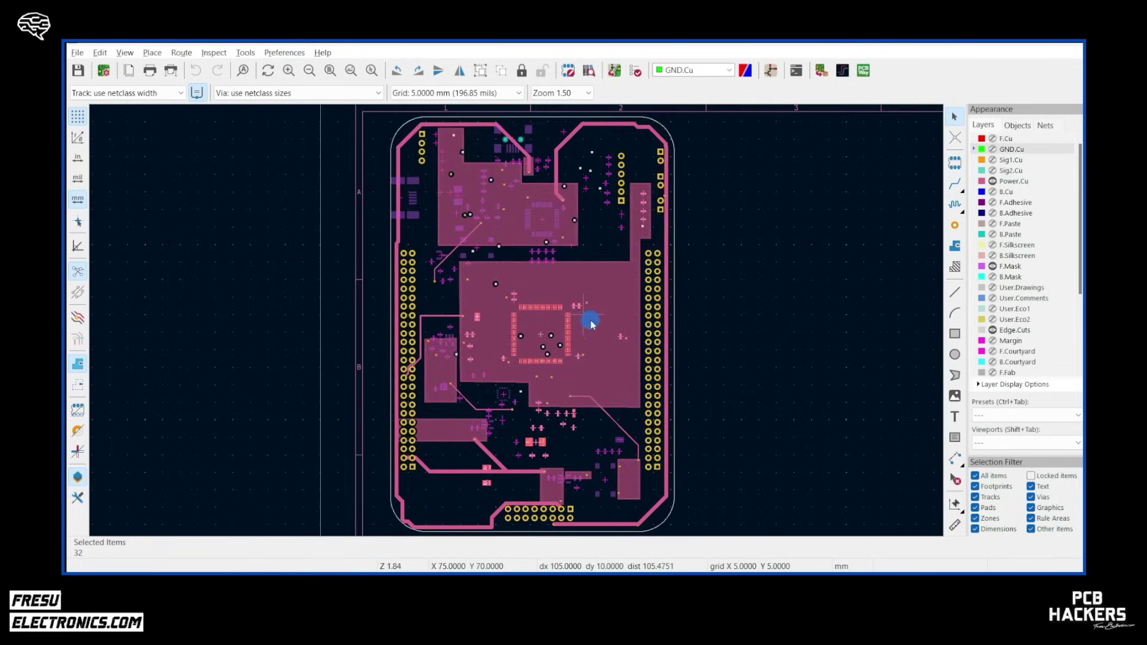
{"action": "scroll", "coordinate": [545, 325], "scroll_direction": "up", "scroll_amount": 1}
{"action": "middle_click_drag", "start_coordinate": [624, 244], "coordinate": [591, 314]}
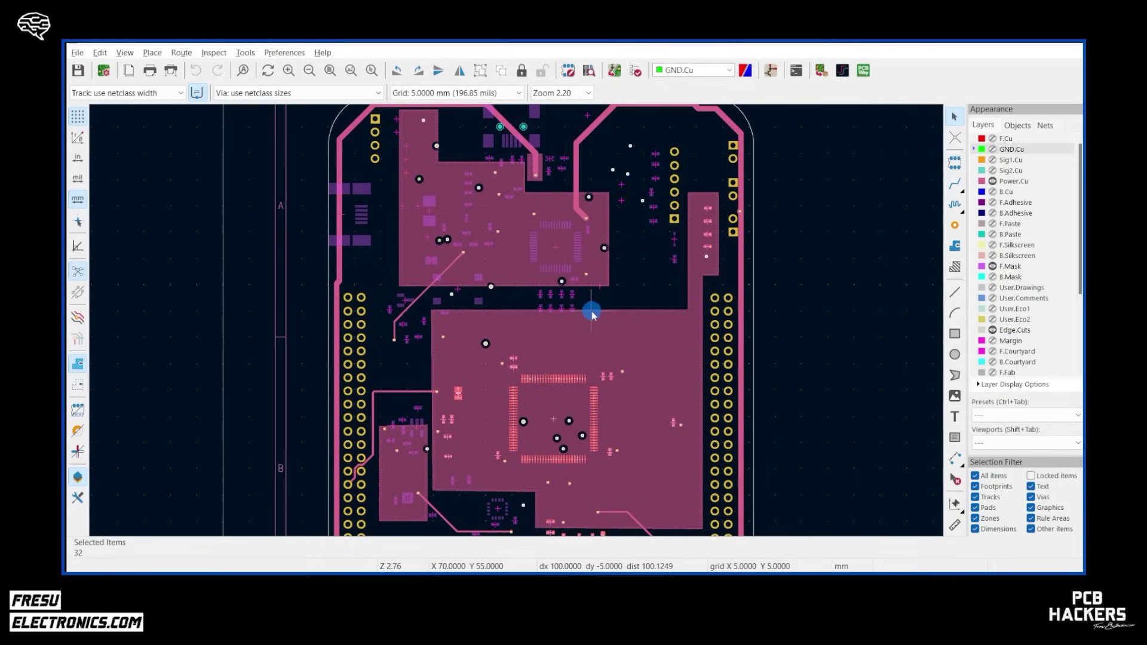
{"action": "scroll", "coordinate": [511, 320], "scroll_direction": "down", "scroll_amount": 1}
{"action": "middle_click_drag", "start_coordinate": [486, 325], "coordinate": [550, 312]}
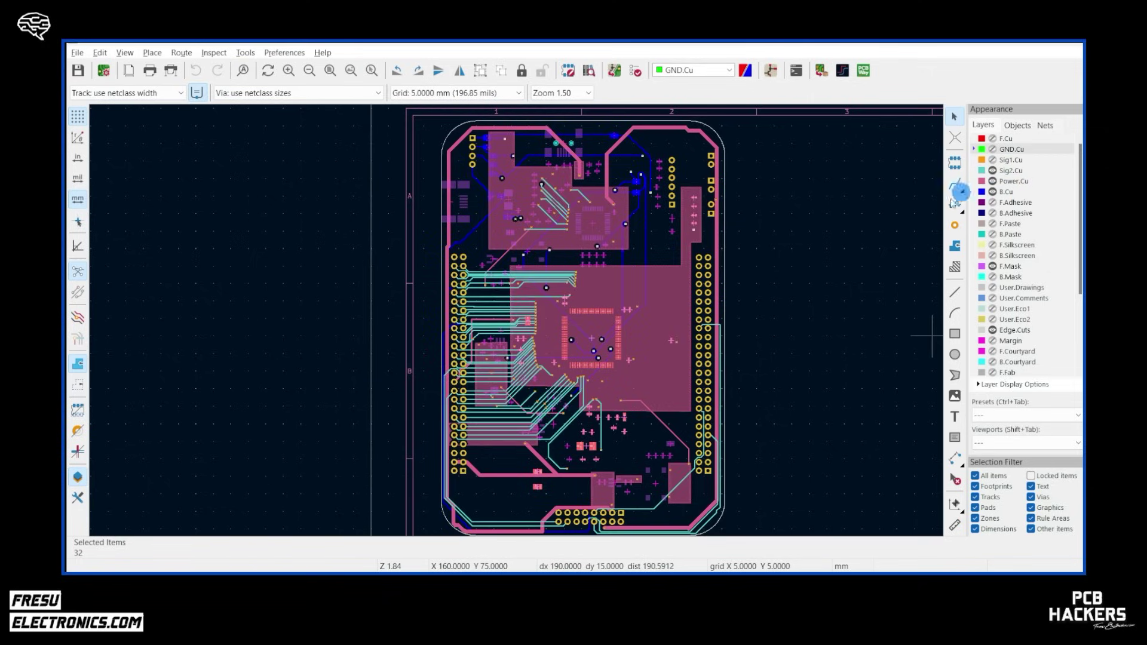
Pan and zoom onto the connector pins where the teal tracks fan out toward the processor.
{"action": "scroll", "coordinate": [478, 299], "scroll_direction": "up", "scroll_amount": 5}
{"action": "left_click", "coordinate": [596, 257]}
{"action": "scroll", "coordinate": [612, 383], "scroll_direction": "down", "scroll_amount": 5}
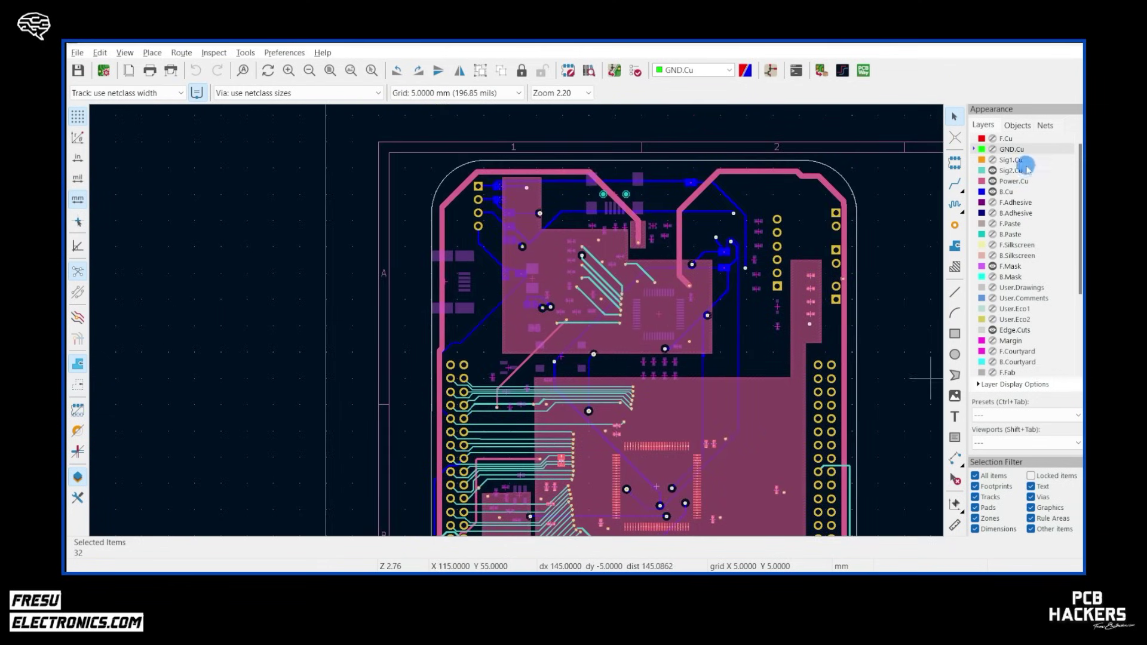
{"action": "middle_click_drag", "start_coordinate": [669, 404], "coordinate": [683, 267]}
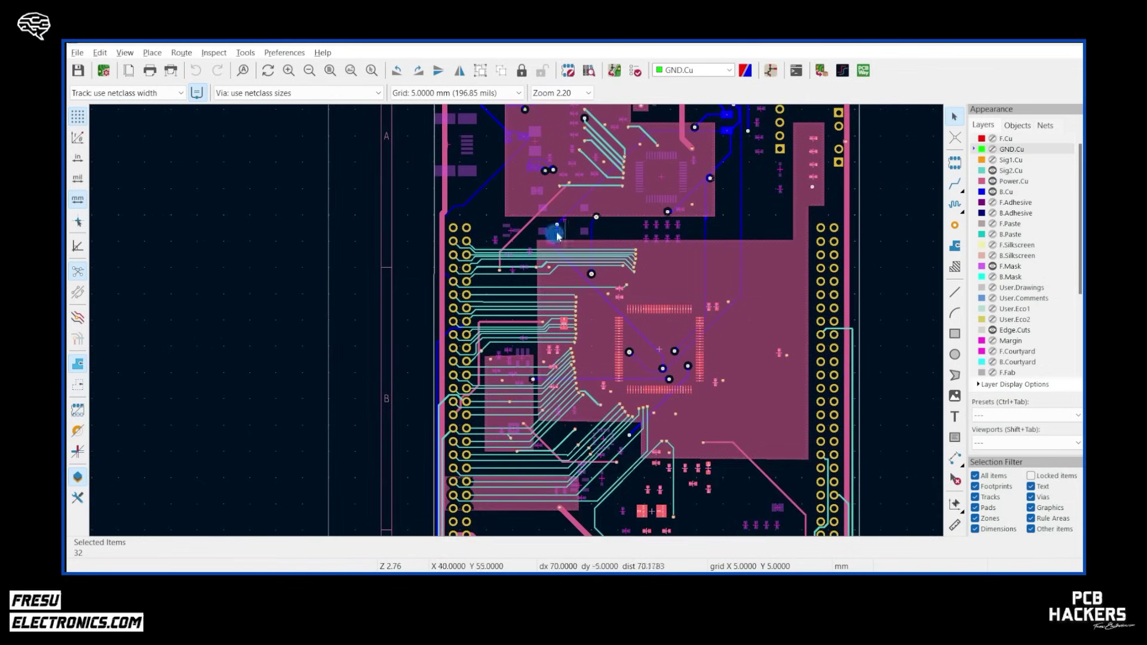
{"action": "middle_click_drag", "start_coordinate": [561, 230], "coordinate": [532, 349]}
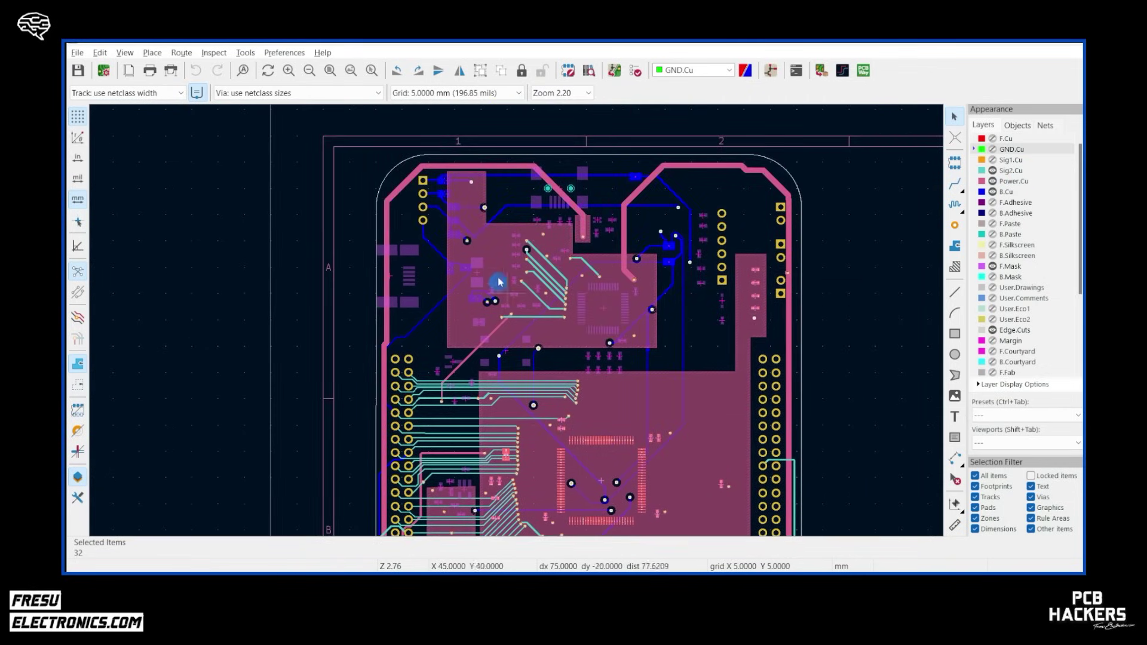
{"action": "scroll", "coordinate": [497, 257], "scroll_direction": "up", "scroll_amount": 5}
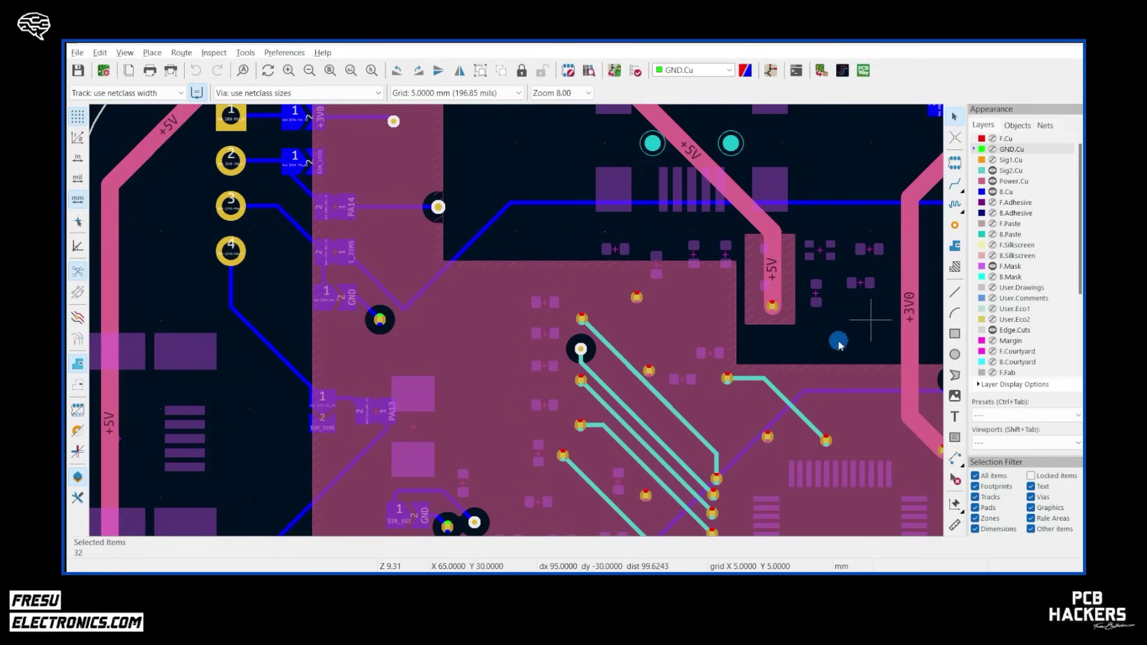
{"action": "scroll", "coordinate": [837, 341], "scroll_direction": "down", "scroll_amount": 1}
{"action": "scroll", "coordinate": [678, 389], "scroll_direction": "down", "scroll_amount": 1}
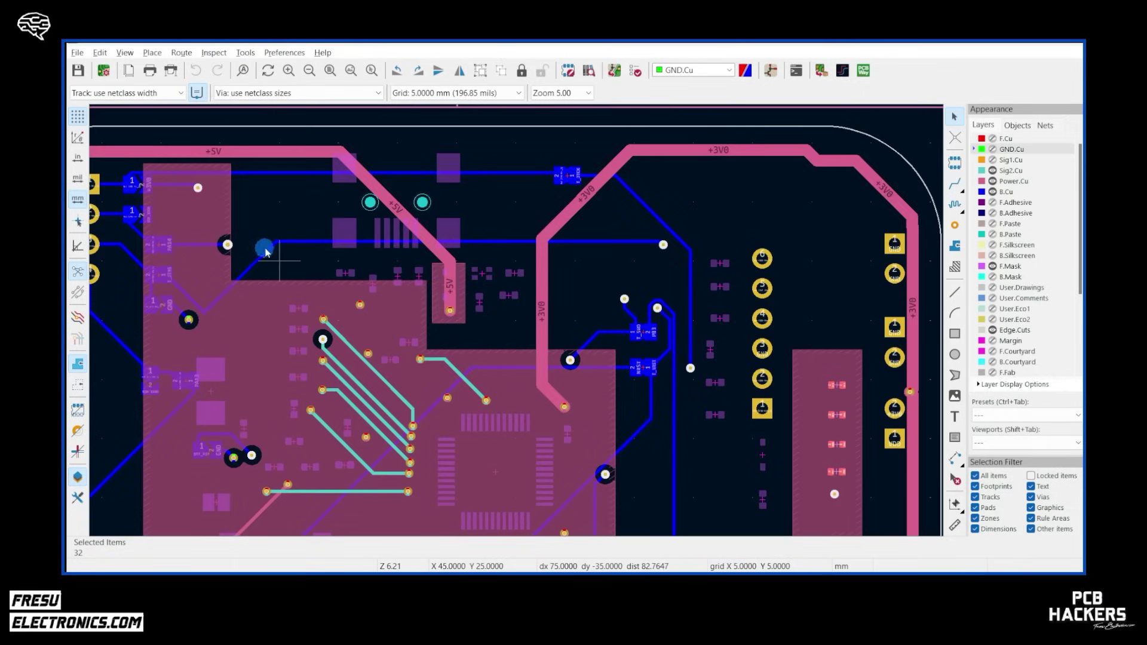
{"action": "middle_click_drag", "start_coordinate": [199, 395], "coordinate": [394, 274]}
{"action": "scroll", "coordinate": [394, 274], "scroll_direction": "down", "scroll_amount": 2}
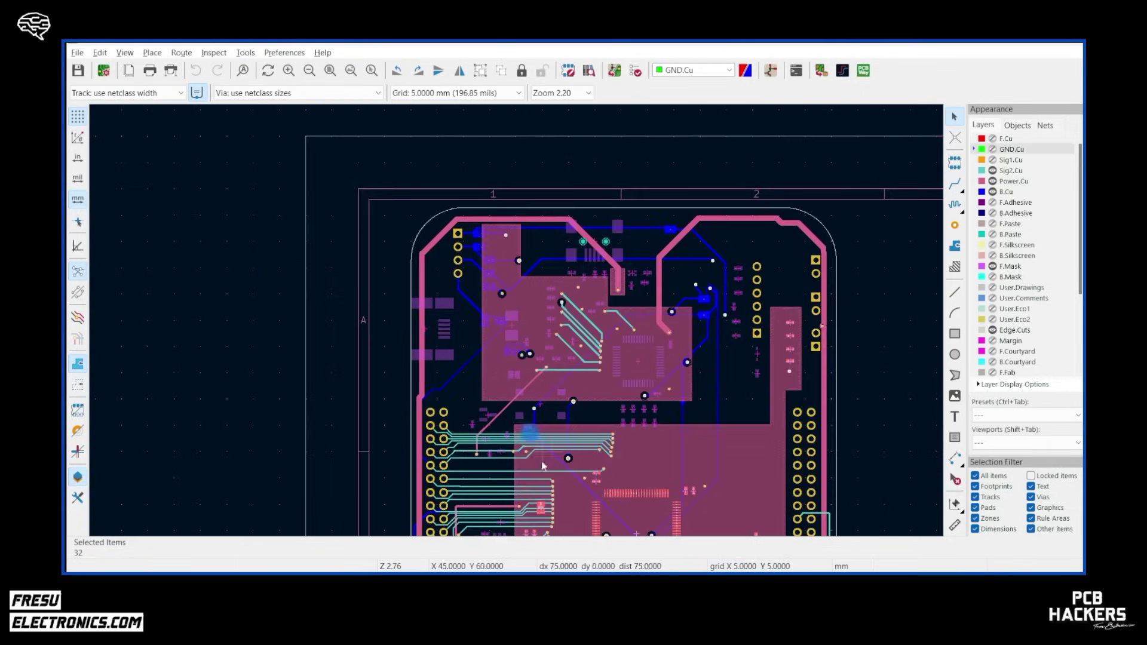
{"action": "scroll", "coordinate": [465, 289], "scroll_direction": "up", "scroll_amount": 2}
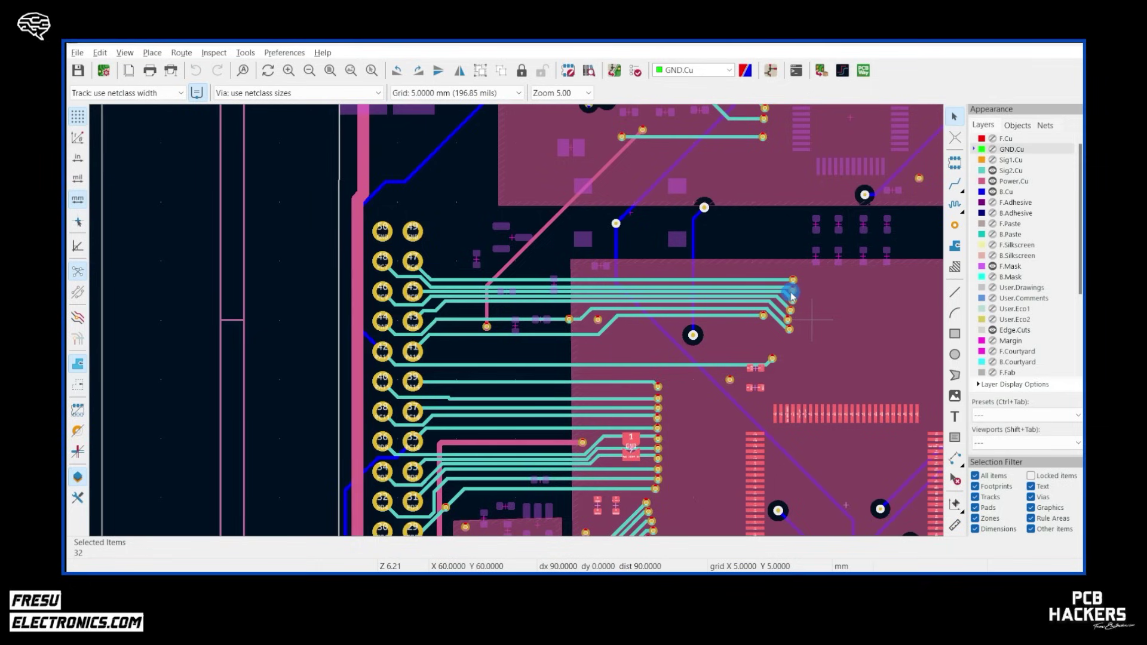
Make B.Cu then Sig2.Cu the active layer, and hide the Sig2.Cu traces.
{"action": "left_click", "coordinate": [1015, 192]}
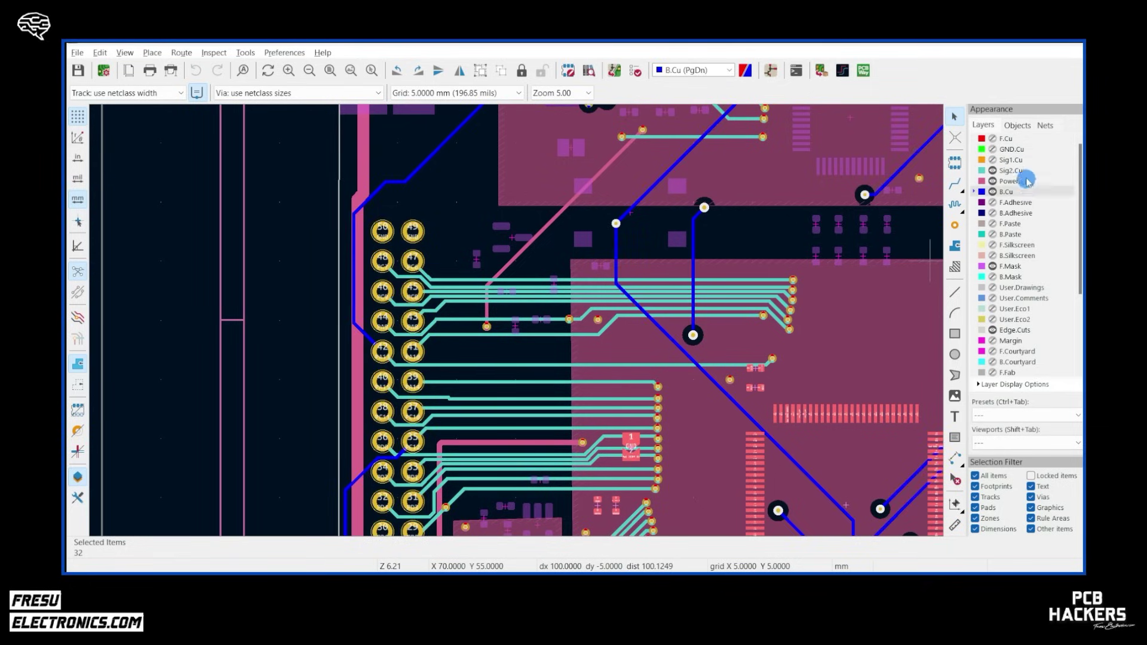
{"action": "left_click", "coordinate": [1011, 171]}
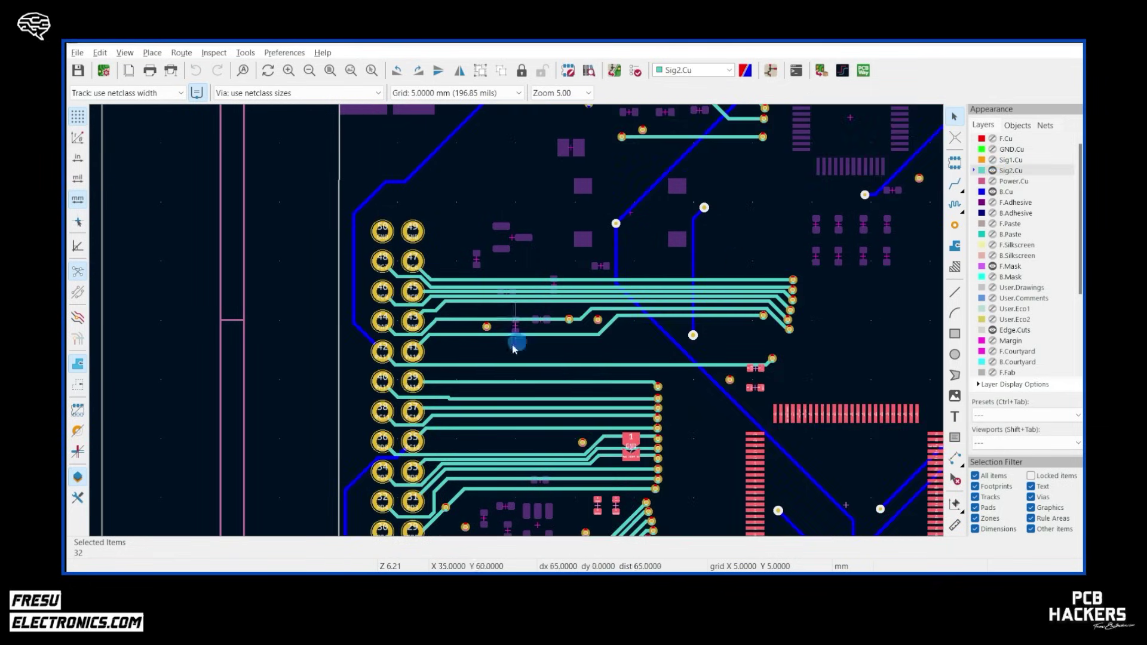
{"action": "left_click", "coordinate": [1002, 173]}
{"action": "scroll", "coordinate": [716, 310], "scroll_direction": "down", "scroll_amount": 5}
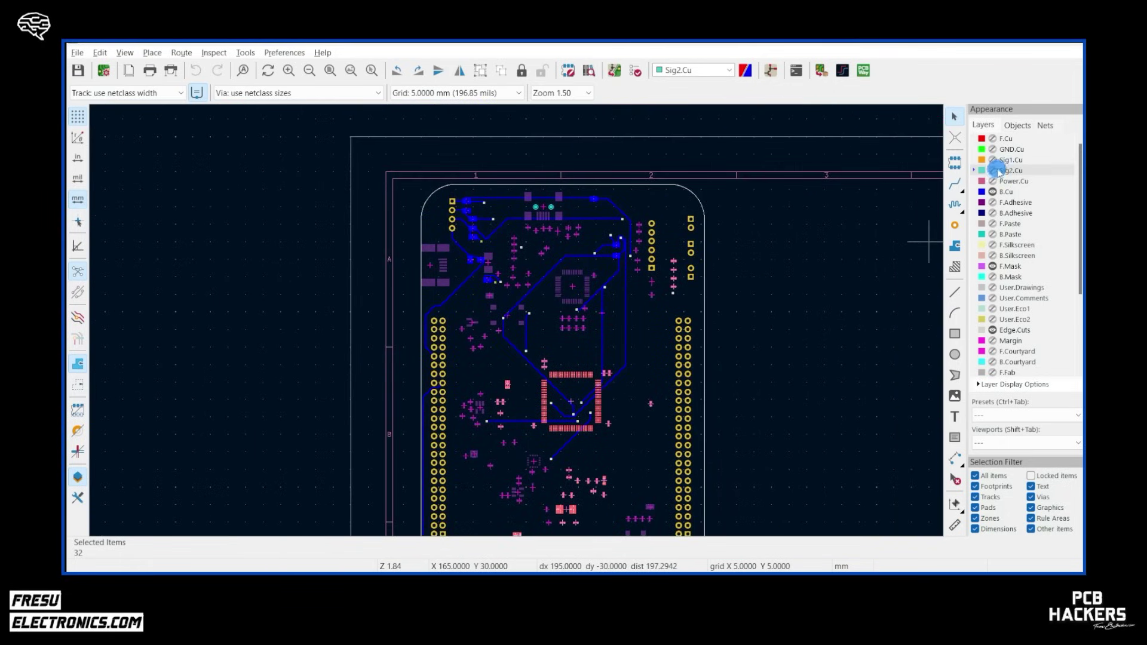
Show Sig1.Cu, Sig2.Cu and F.Cu traces, hide the Power.Cu plane, and zoom out.
{"action": "left_click", "coordinate": [992, 159]}
{"action": "left_click", "coordinate": [992, 170]}
{"action": "scroll", "coordinate": [775, 313], "scroll_direction": "down", "scroll_amount": 3, "text": "shift"}
{"action": "scroll", "coordinate": [620, 263], "scroll_direction": "up", "scroll_amount": 2, "text": "shift"}
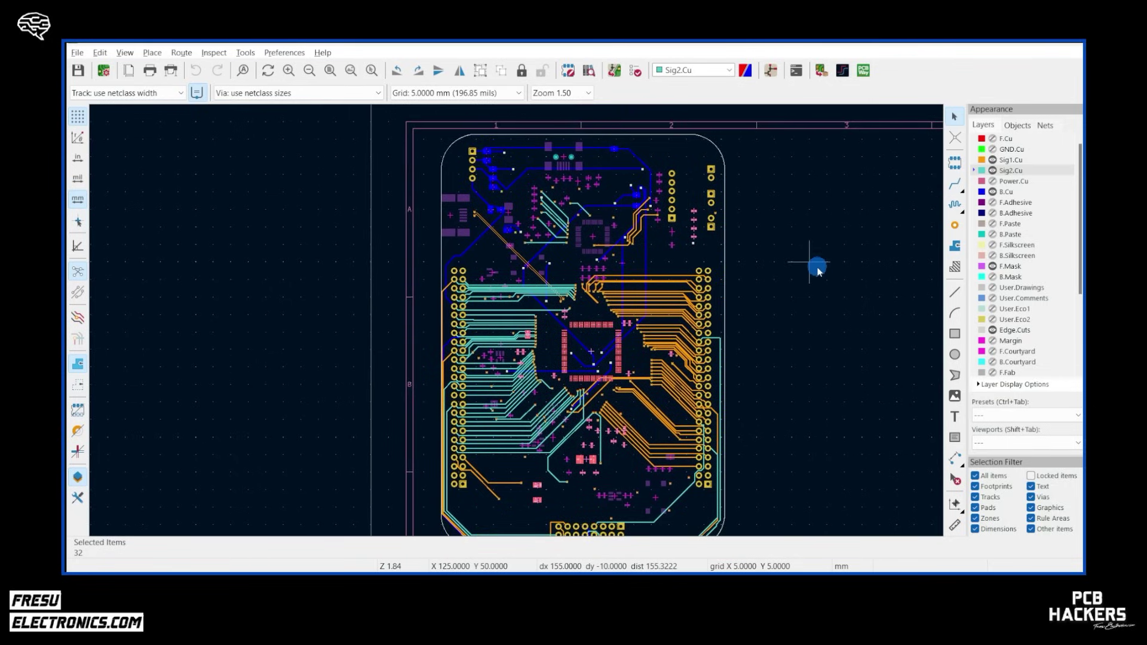
{"action": "left_click", "coordinate": [994, 144]}
{"action": "left_click", "coordinate": [992, 182]}
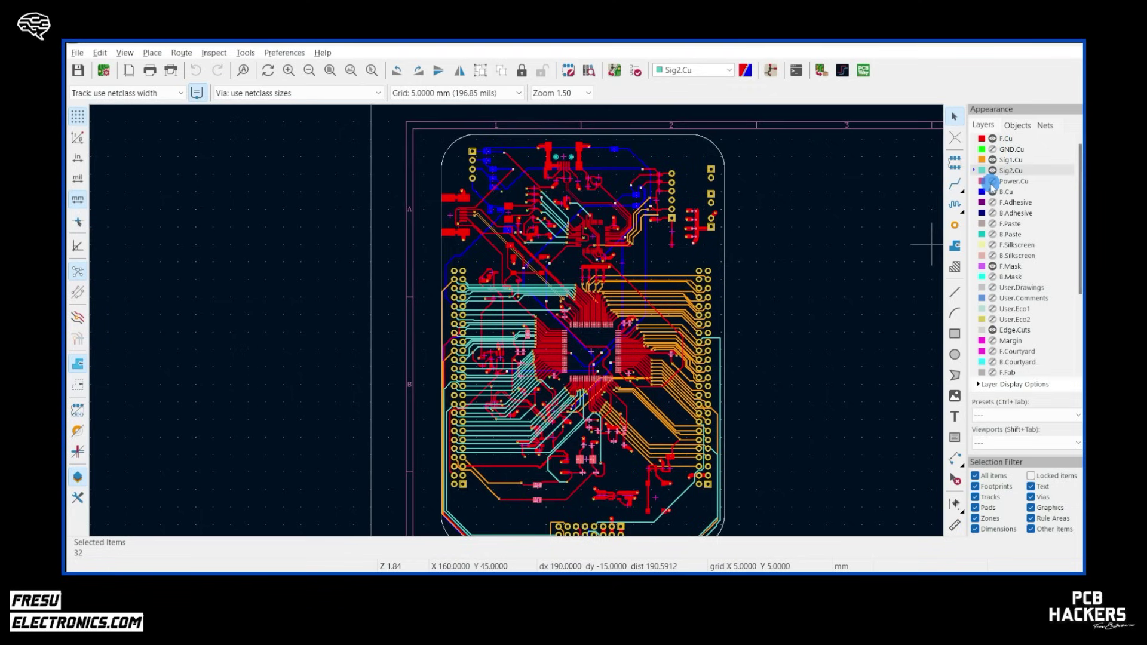
{"action": "scroll", "coordinate": [717, 312], "scroll_direction": "down", "scroll_amount": 4}
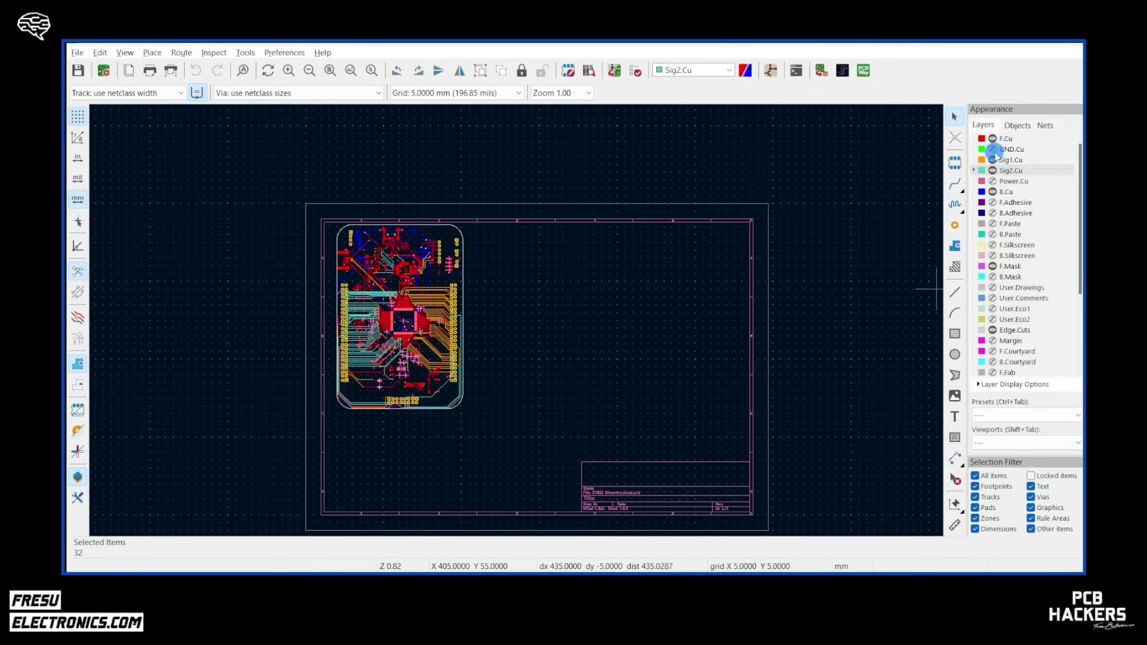
Show the GND.Cu fill and make F.Cu active over the processor pin fan-out.
{"action": "left_click", "coordinate": [992, 149]}
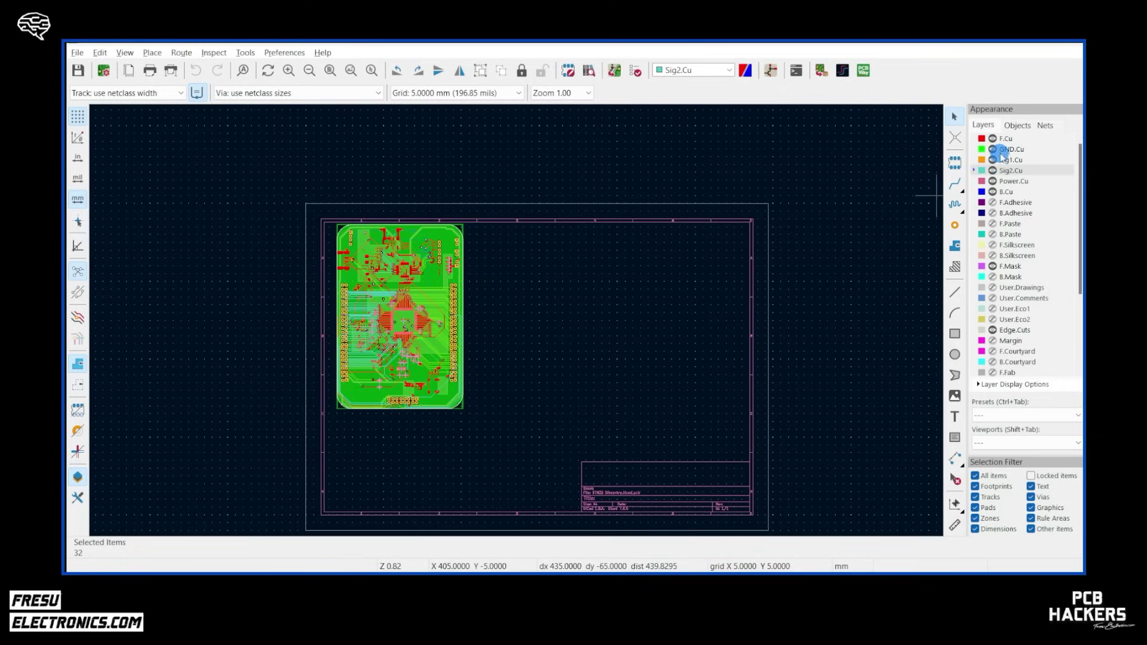
{"action": "left_click", "coordinate": [1004, 139]}
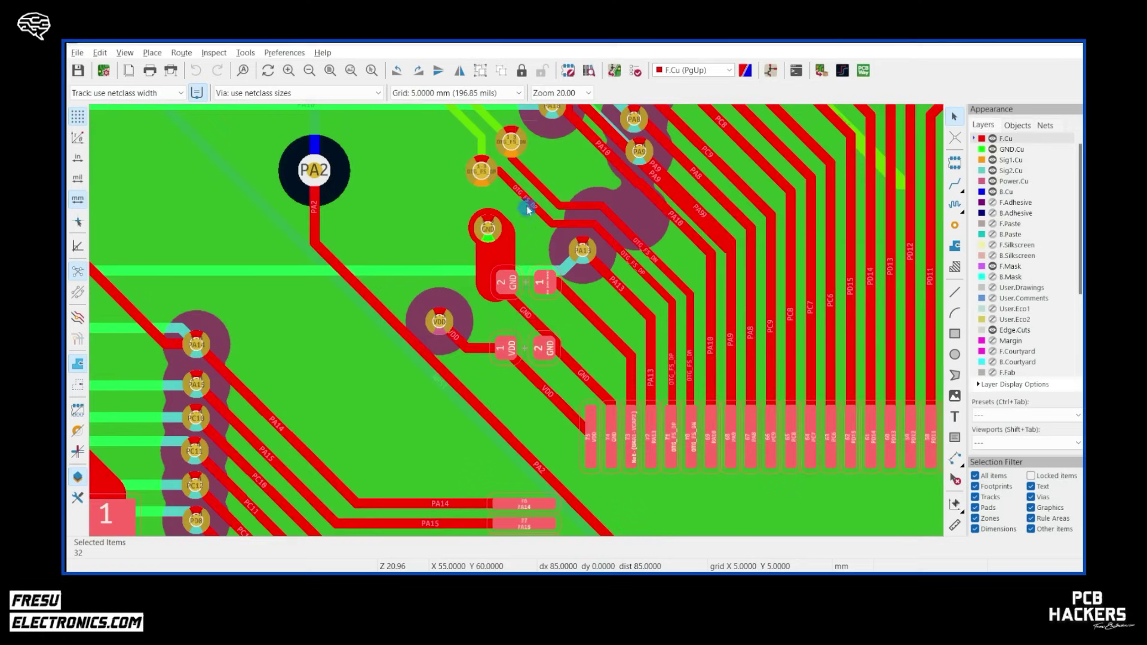
{"action": "middle_click_drag", "start_coordinate": [527, 209], "coordinate": [529, 404]}
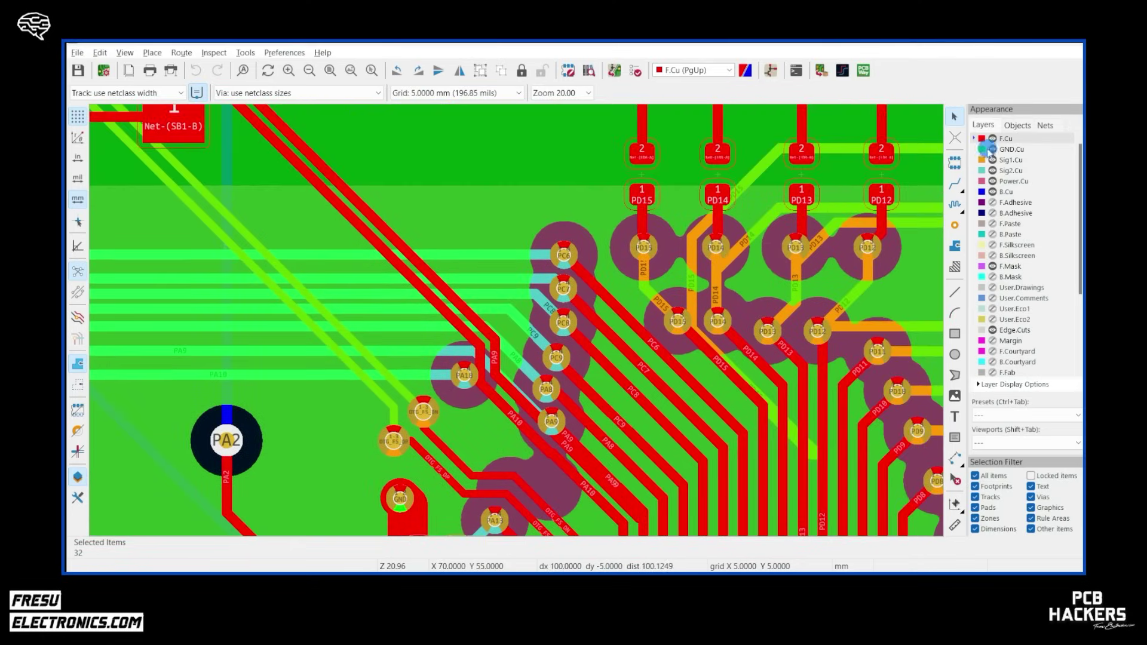
Hide GND.Cu, Sig1.Cu and Power.Cu to inspect front routing toward the connector pins.
{"action": "left_click", "coordinate": [992, 150]}
{"action": "left_click", "coordinate": [990, 162]}
{"action": "left_click", "coordinate": [992, 181]}
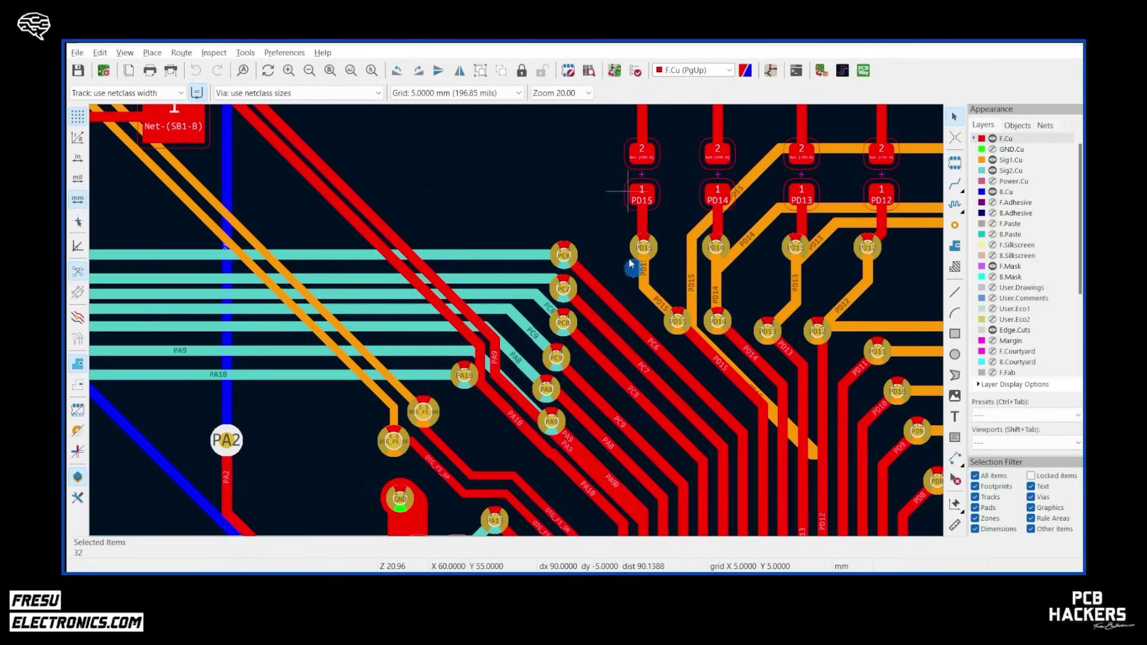
{"action": "scroll", "coordinate": [543, 399], "scroll_direction": "down", "scroll_amount": 5}
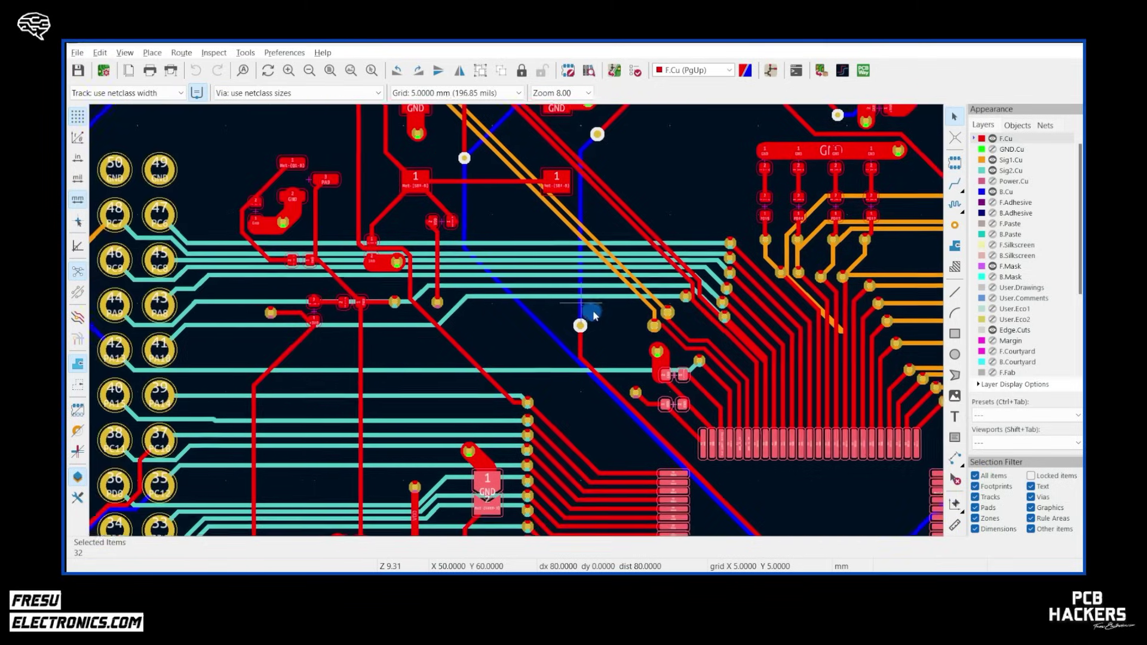
{"action": "middle_click_drag", "start_coordinate": [275, 312], "coordinate": [490, 311]}
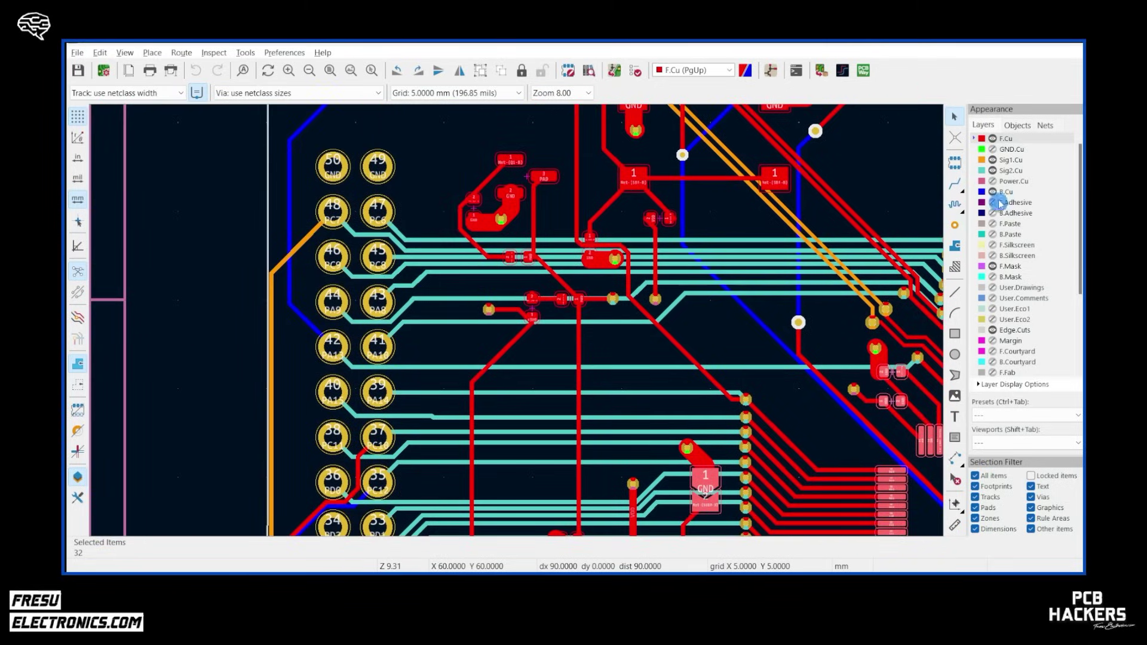
Make Power.Cu active and show the Power.Cu and GND.Cu fills again.
{"action": "left_click", "coordinate": [996, 180]}
{"action": "left_click", "coordinate": [992, 181]}
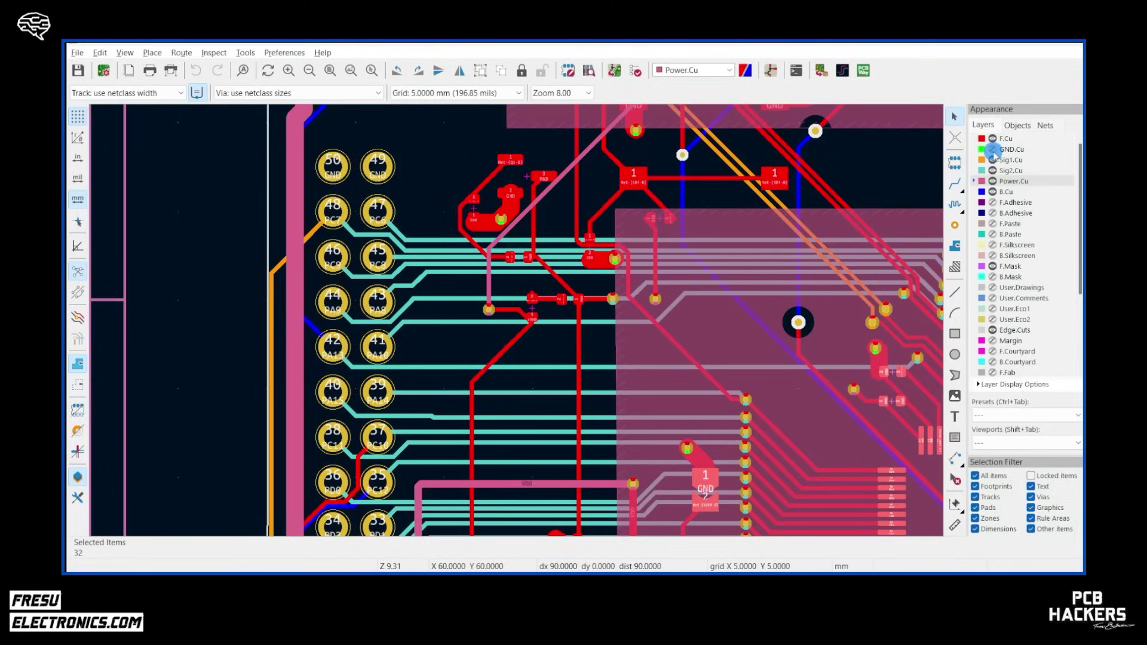
{"action": "left_click", "coordinate": [992, 149]}
{"action": "scroll", "coordinate": [518, 324], "scroll_direction": "down", "scroll_amount": 7}
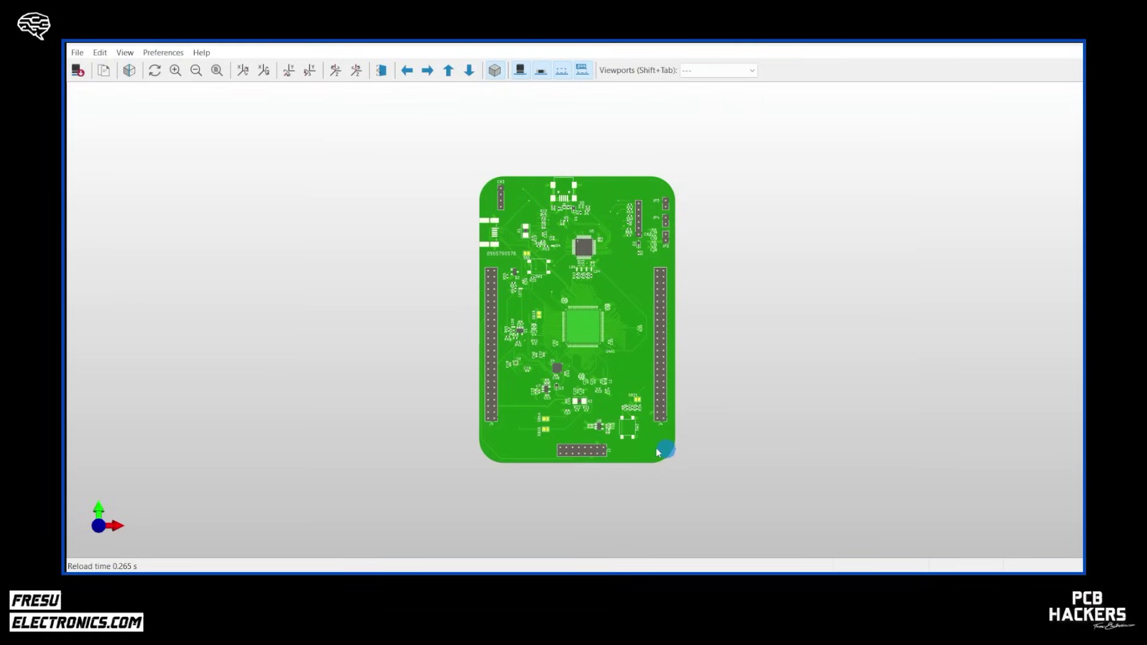
Tilt the 3D board into perspective, then reset it to a flat top view.
{"action": "scroll", "coordinate": [590, 454], "scroll_direction": "up", "scroll_amount": 2}
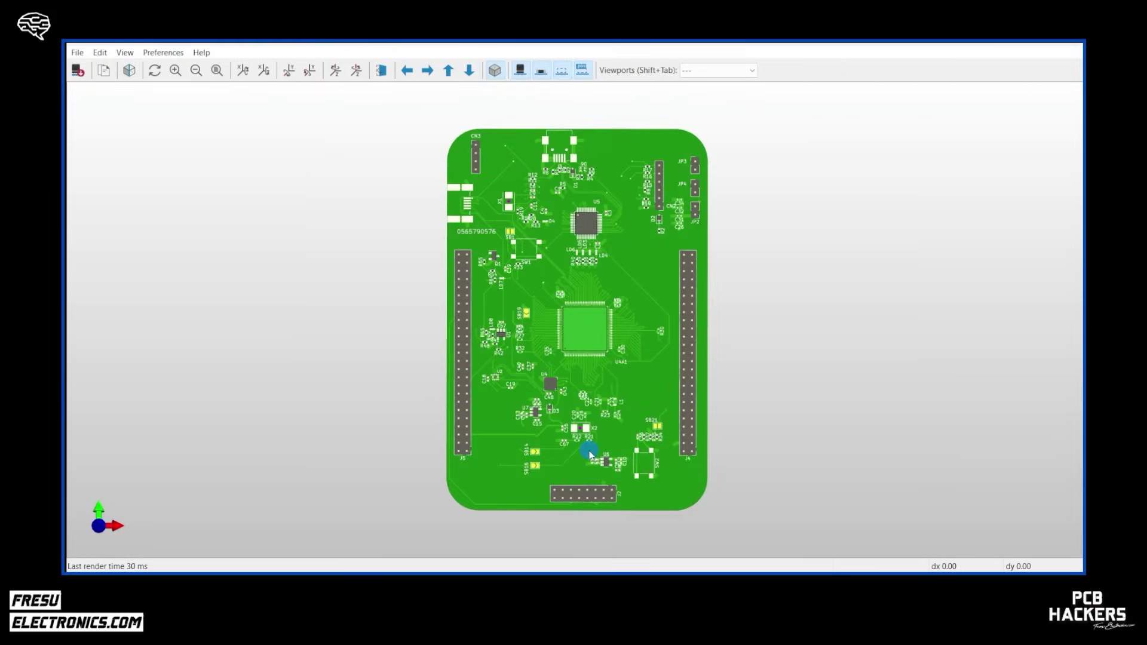
{"action": "left_click_drag", "start_coordinate": [591, 454], "coordinate": [510, 443]}
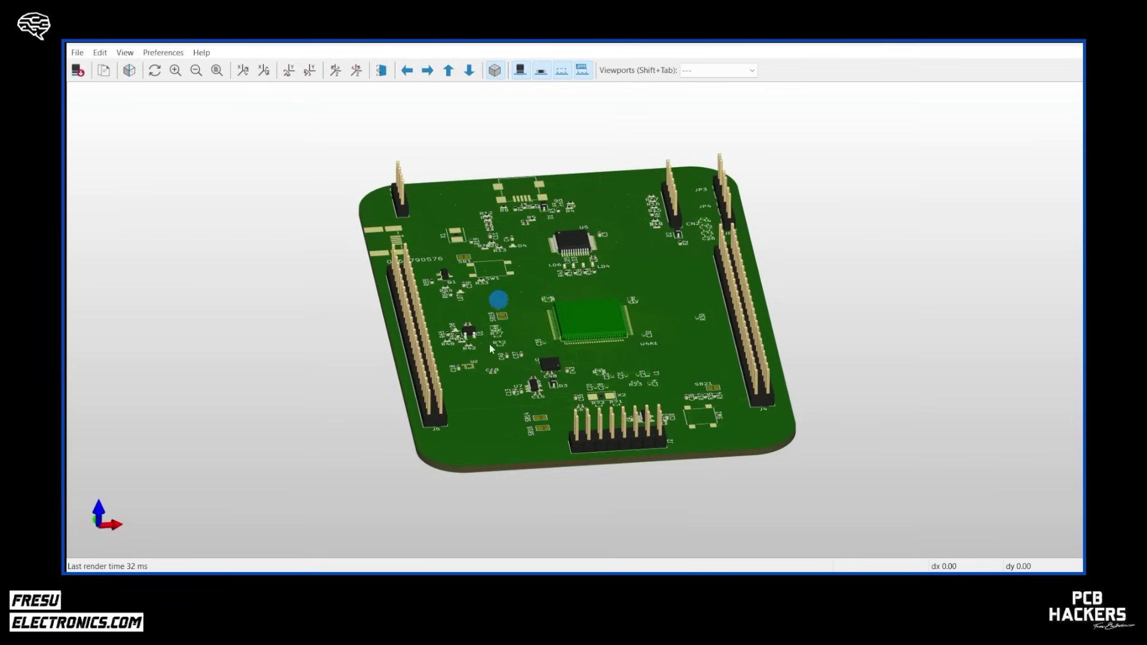
{"action": "right_click", "coordinate": [618, 378]}
{"action": "left_click", "coordinate": [651, 197]}
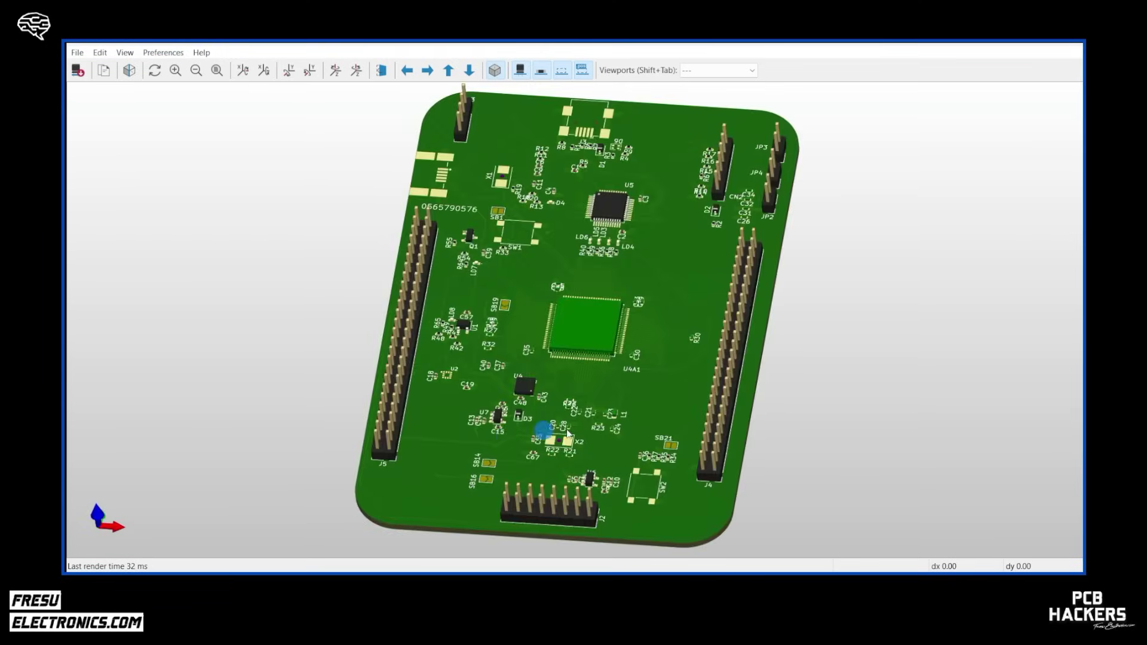
Rotate the board to view it whole at an angle, then flip it to show the underside.
{"action": "left_click_drag", "start_coordinate": [544, 430], "coordinate": [785, 444]}
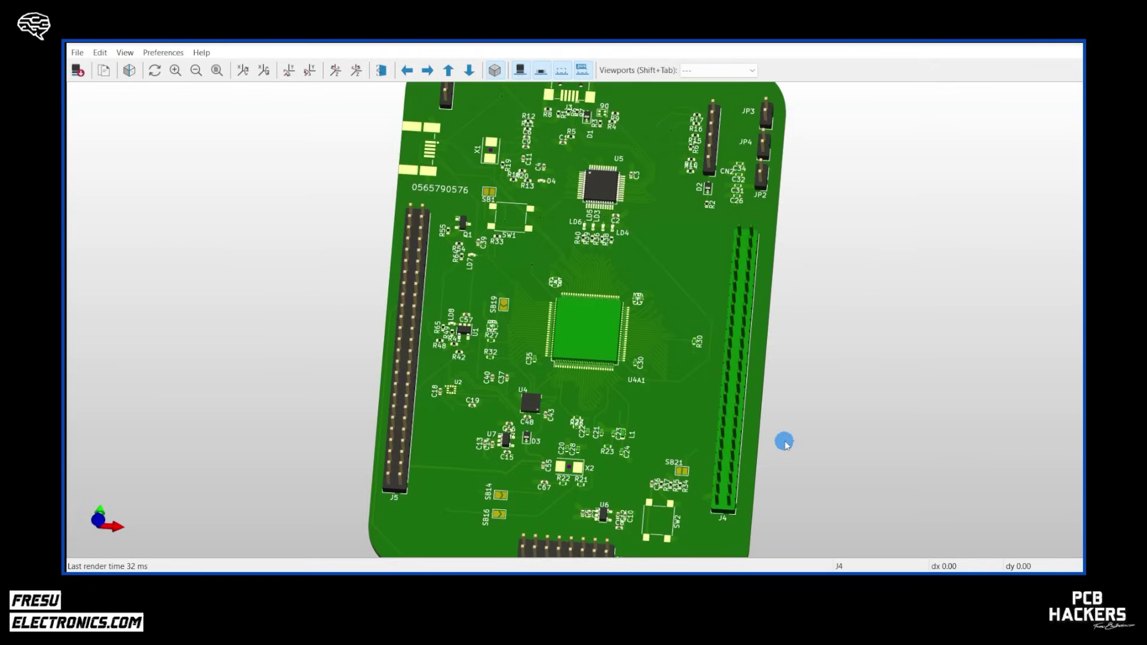
{"action": "right_click", "coordinate": [548, 515]}
{"action": "key", "text": "Escape"}
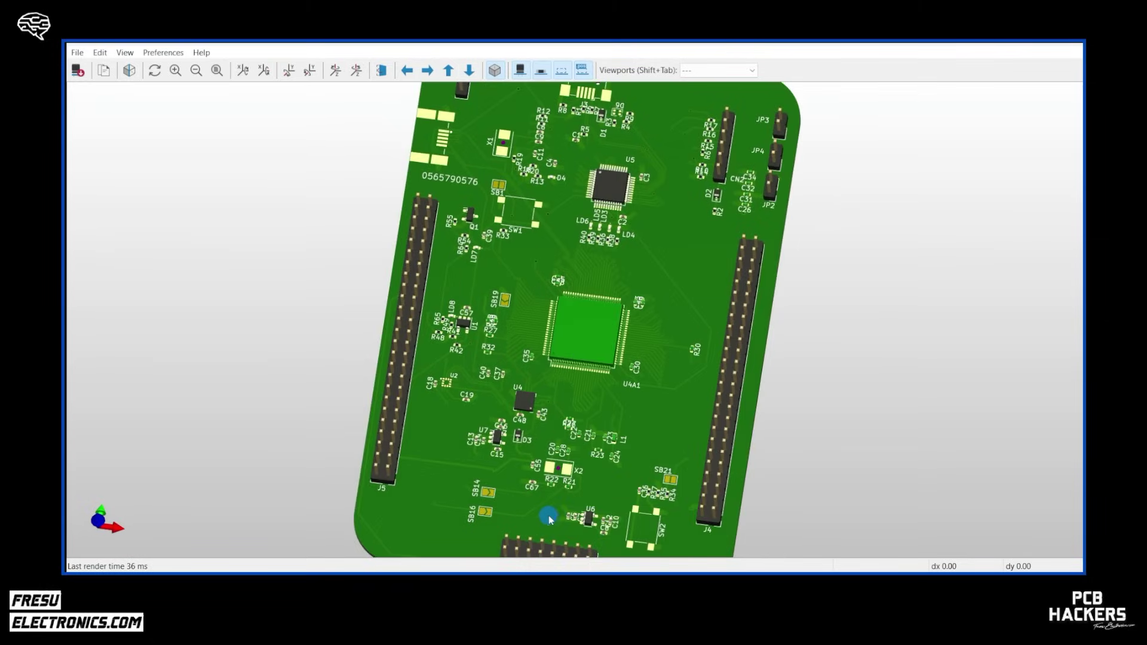
{"action": "left_click_drag", "start_coordinate": [547, 516], "coordinate": [559, 466]}
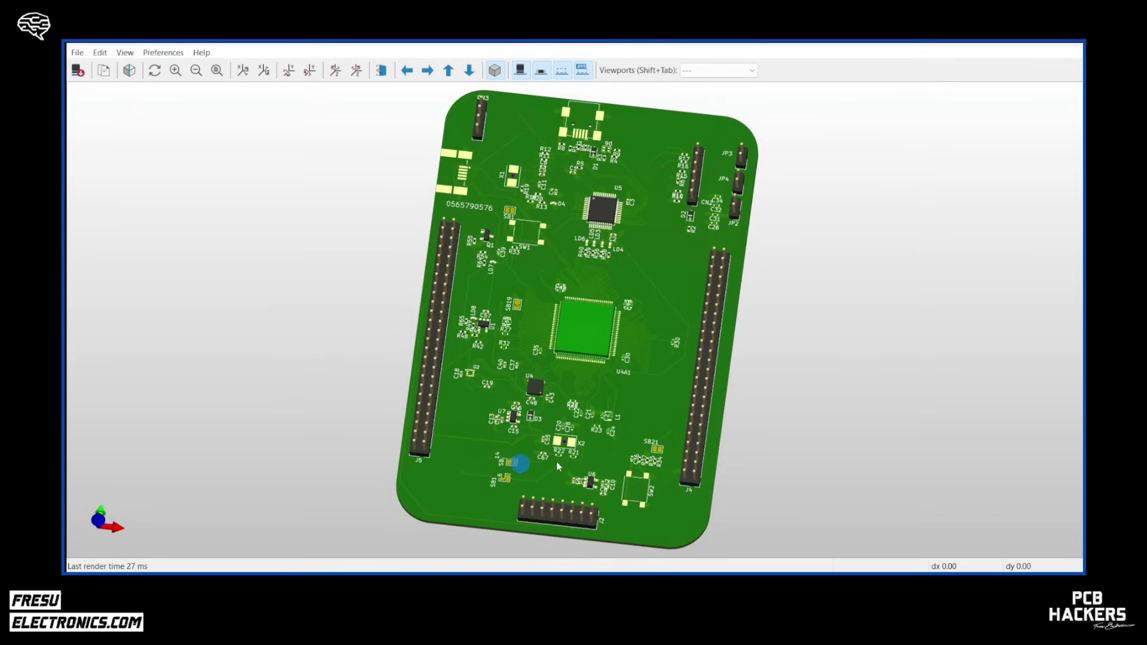
{"action": "left_click_drag", "start_coordinate": [557, 461], "coordinate": [858, 296]}
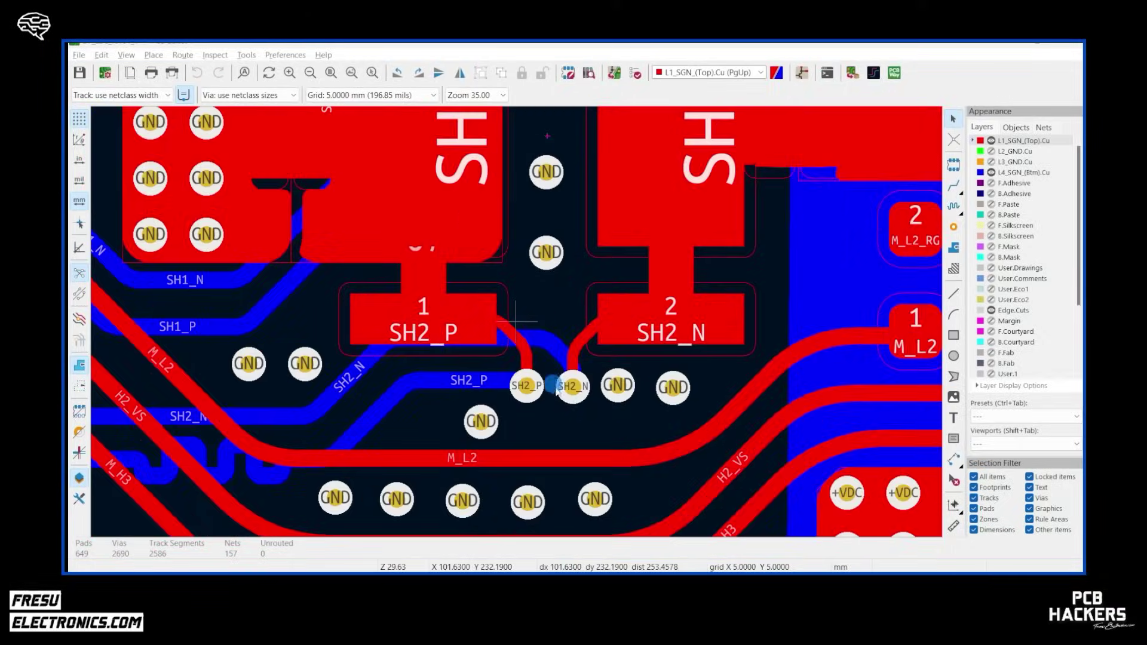
Scroll up and back down over the motor-controller project to inspect it.
{"action": "scroll", "coordinate": [516, 322], "scroll_direction": "up", "scroll_amount": 2}
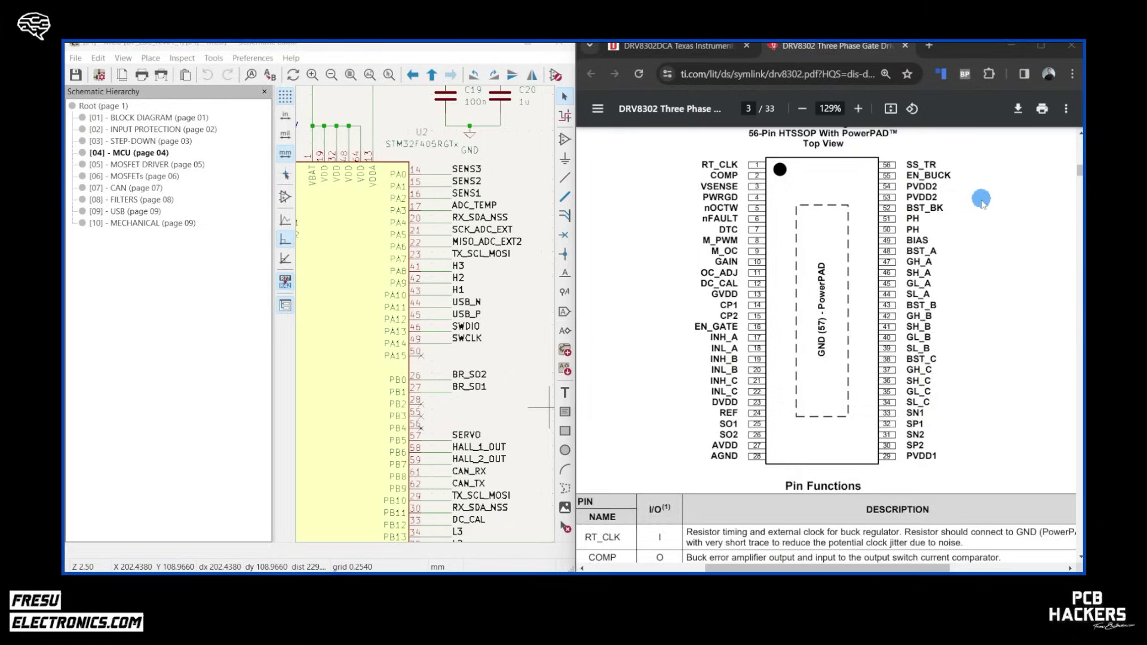
{"action": "scroll", "coordinate": [983, 212], "scroll_direction": "down", "scroll_amount": 3}
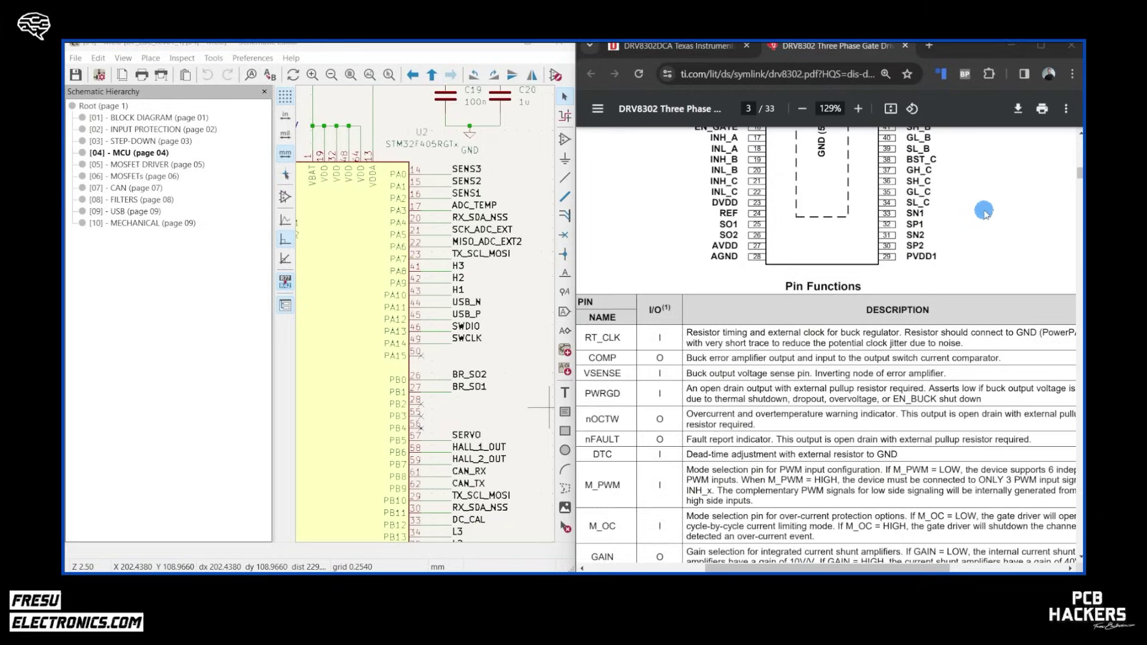